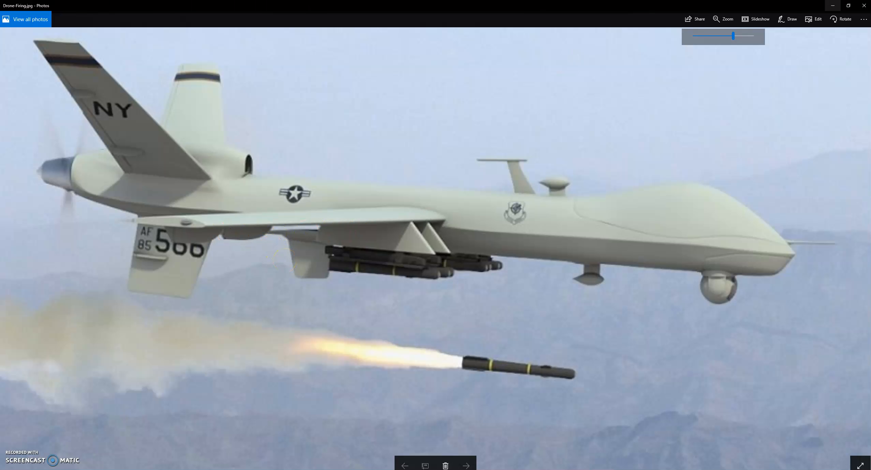
Switch to SOLIDWORKS and examine the drone model's fuselage, wings and tail from several angles
left_click(832, 5)
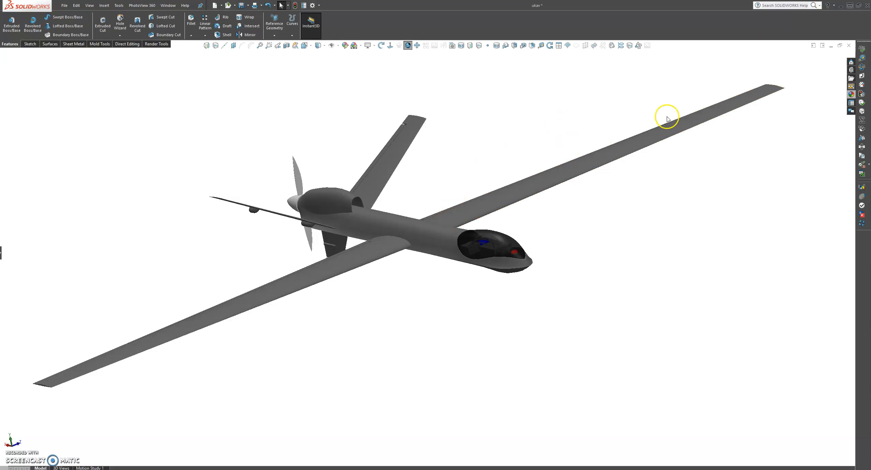
scroll(395, 209, "down", 2)
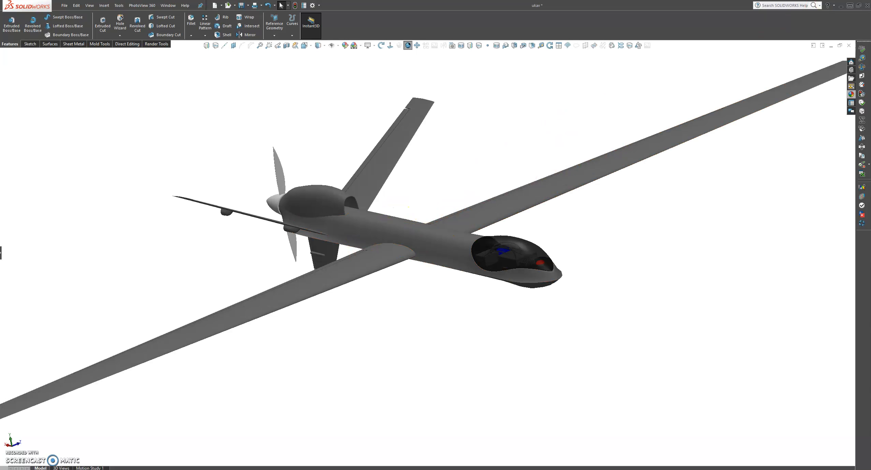
left_click(350, 463)
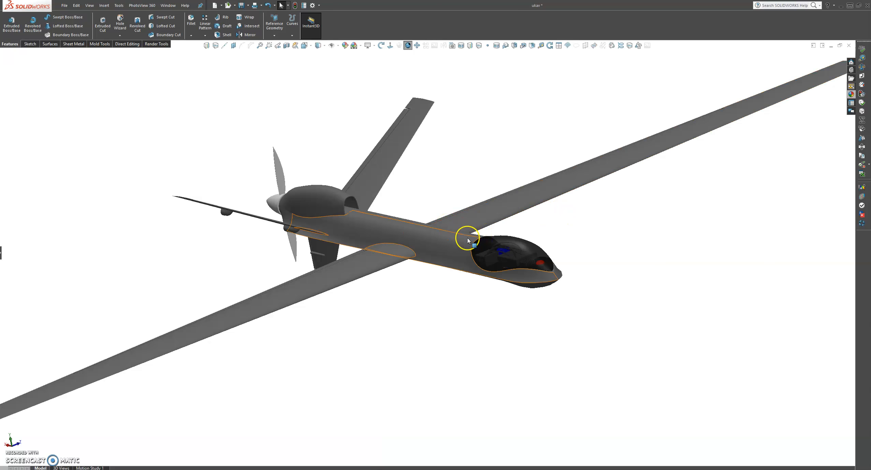
middle_click_drag(529, 249, 517, 292)
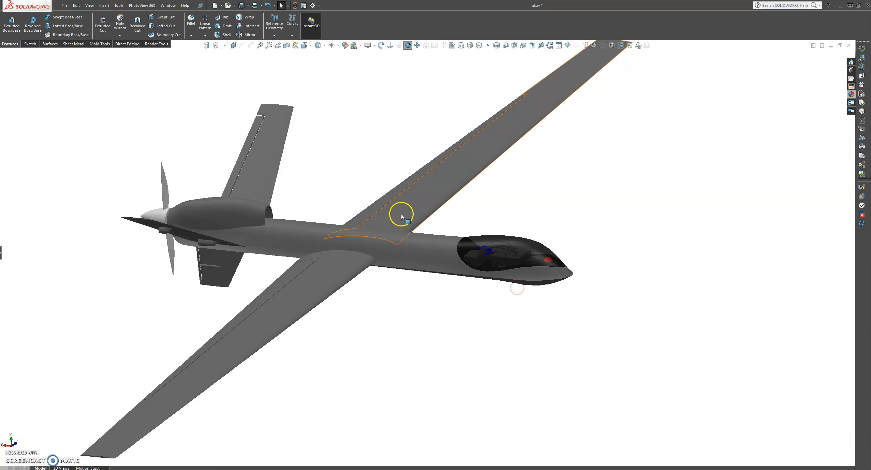
scroll(409, 217, "down", 5)
scroll(559, 291, "up", 5)
middle_click_drag(461, 317, 476, 301)
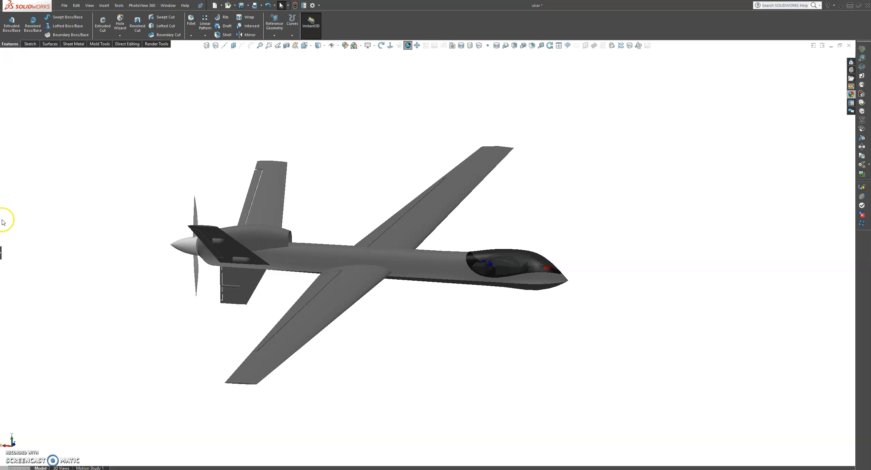
Start a sketch on the Front Plane and view it from the back, with the nose pointing right
left_click(2, 252)
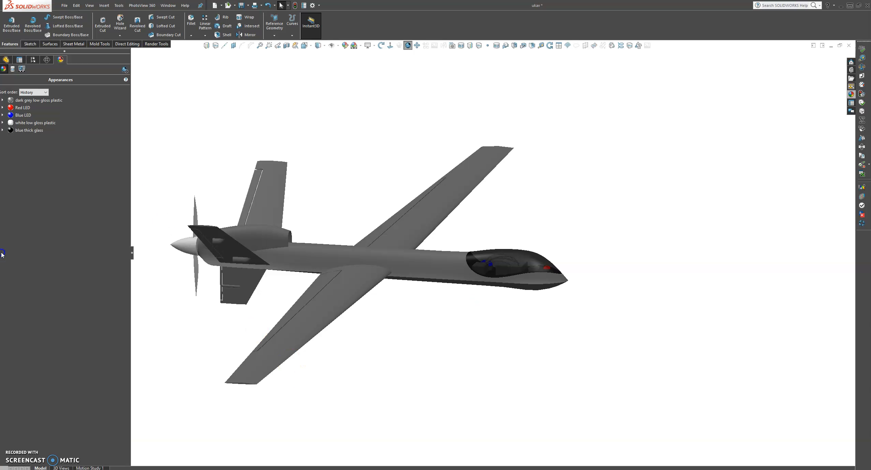
left_click(5, 60)
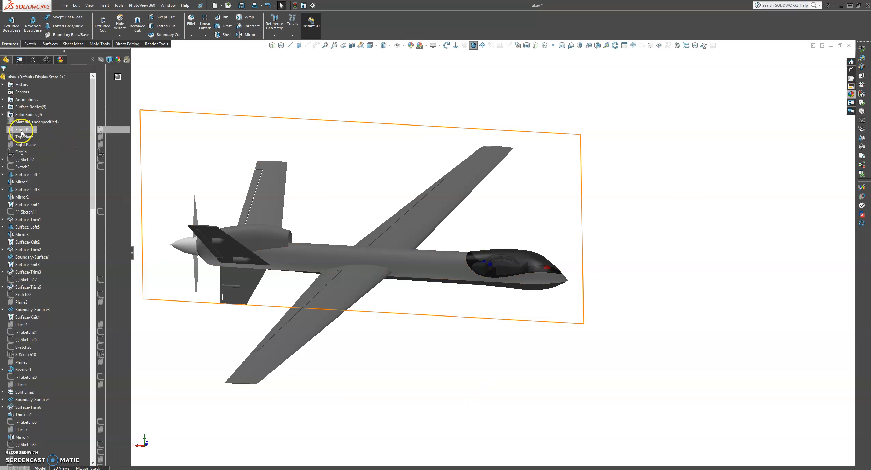
left_click(22, 131)
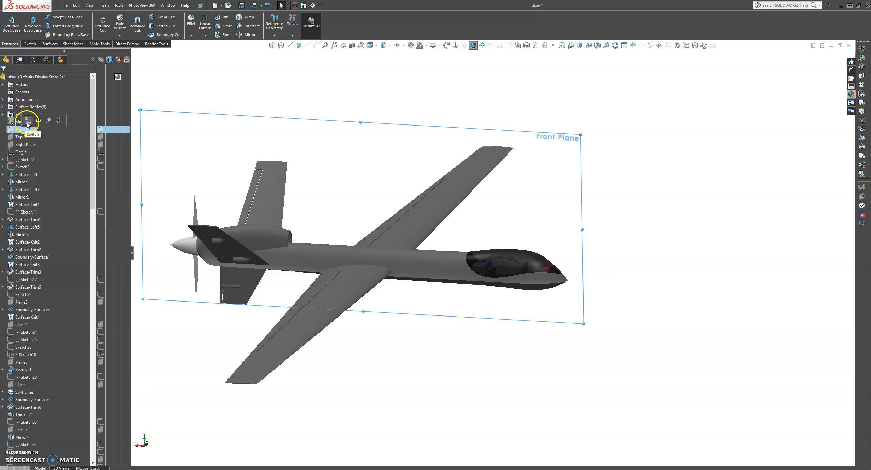
left_click(28, 120)
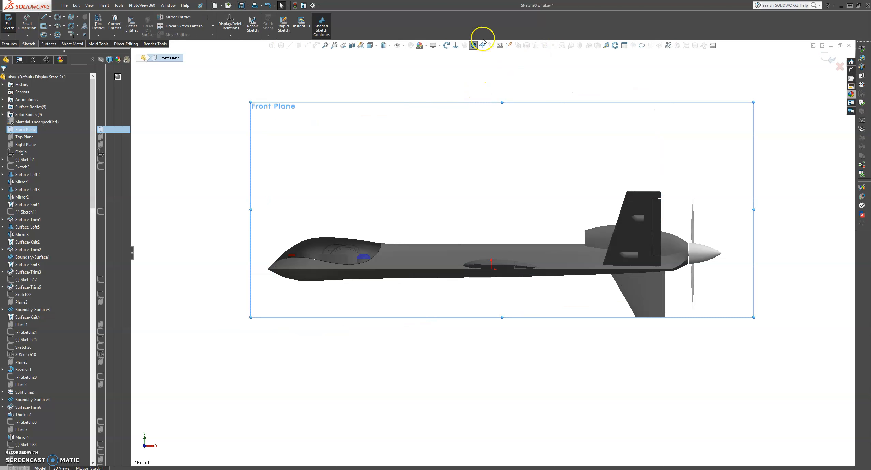
left_click(456, 46)
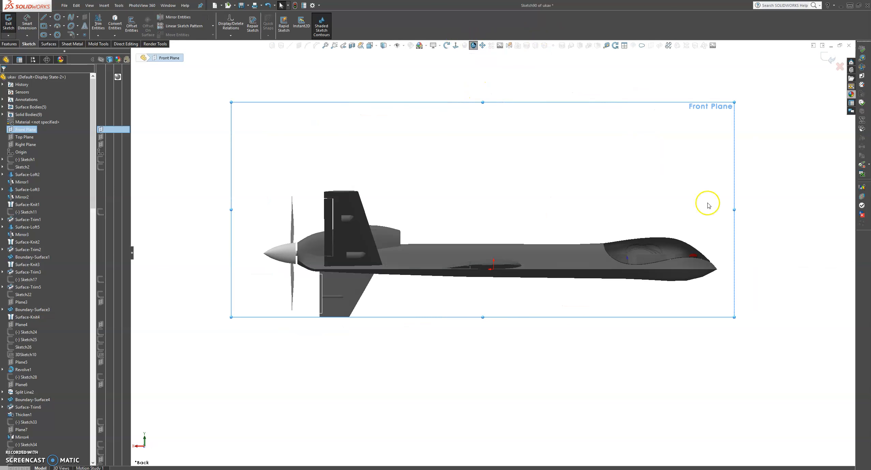
Compare the fuselage area behind the canopy with the antenna shapes in the Drone-Firing.jpg reference photo
scroll(607, 243, "down", 5)
scroll(584, 287, "up", 2)
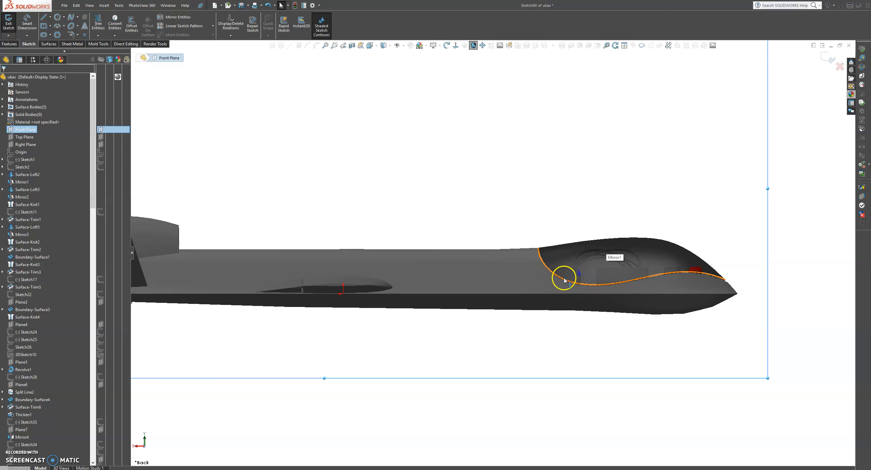
scroll(522, 247, "down", 4)
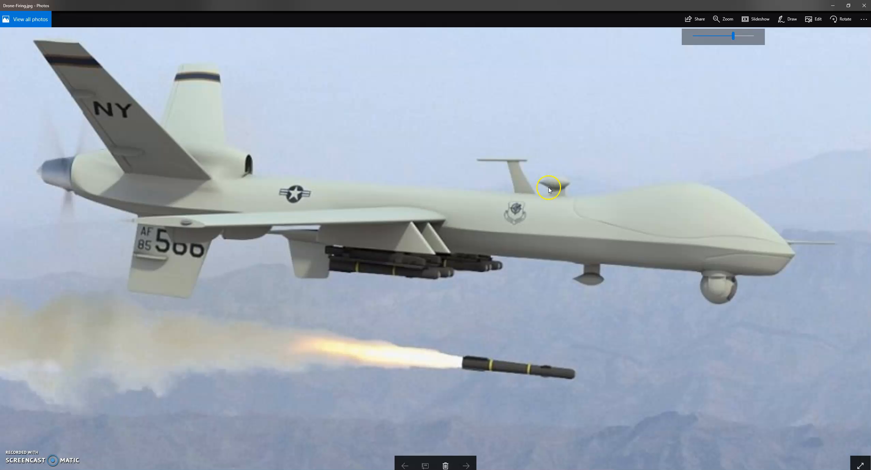
left_click(829, 6)
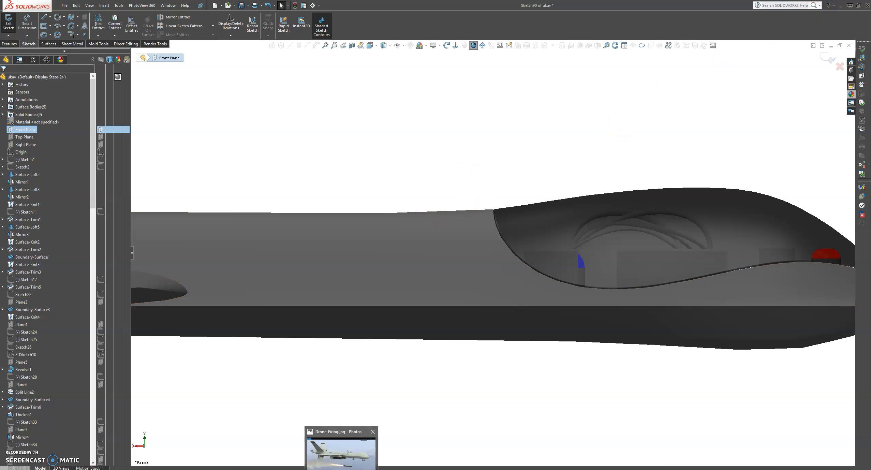
left_click(341, 452)
key("alt+Tab")
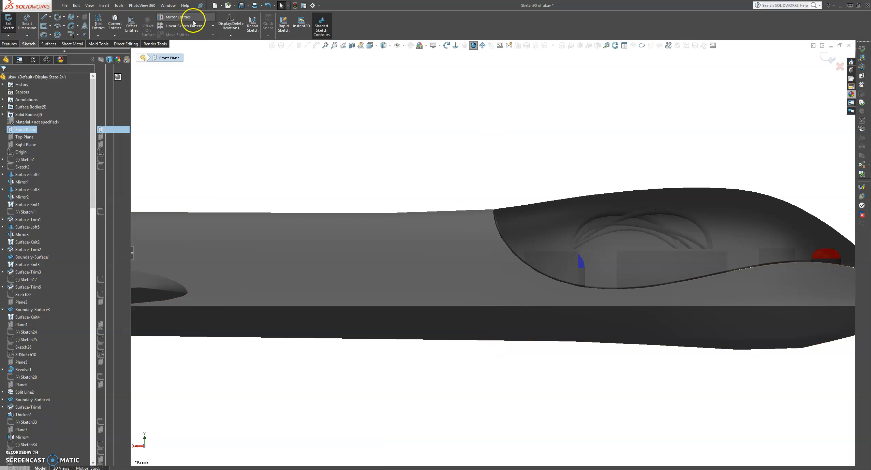
left_click(71, 17)
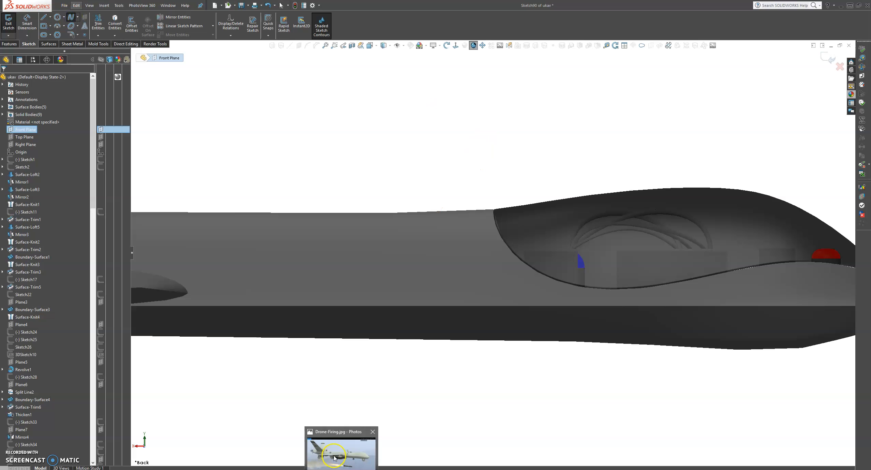
left_click(334, 458)
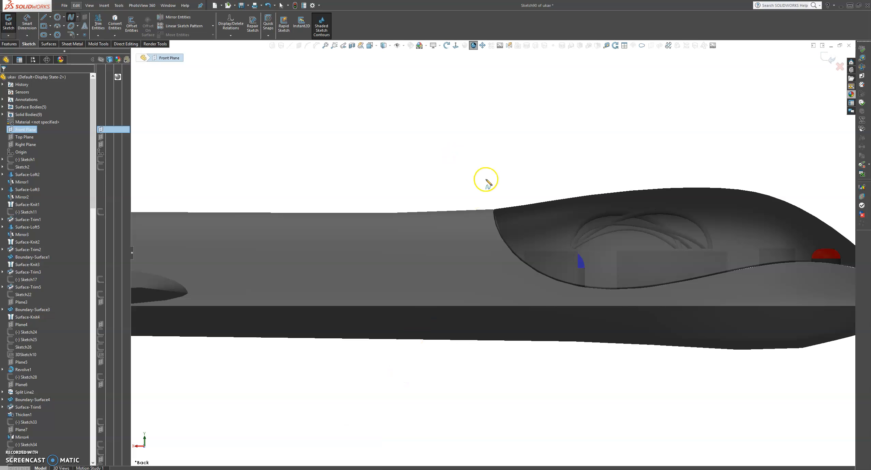
Sketch three connected construction lines on the fuselage just behind the canopy, forming an open-bottomed frame about 7.9 high and 6.2 wide
left_click(51, 25)
left_click(48, 17)
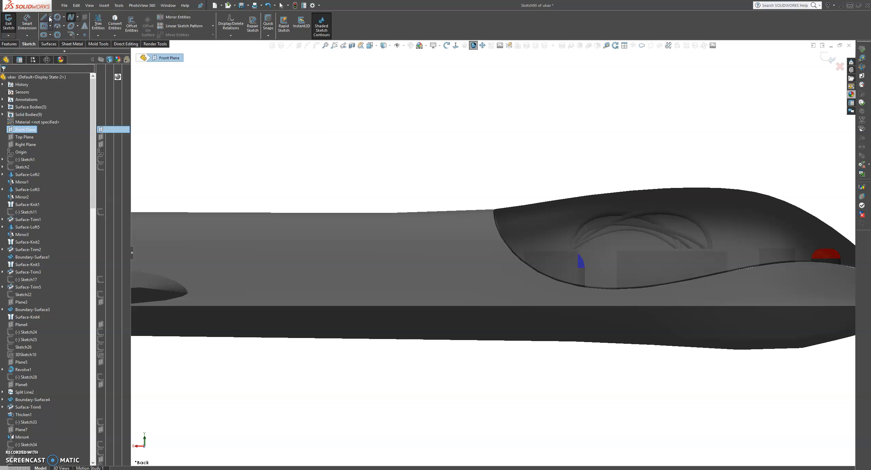
left_click(50, 17)
left_click(51, 33)
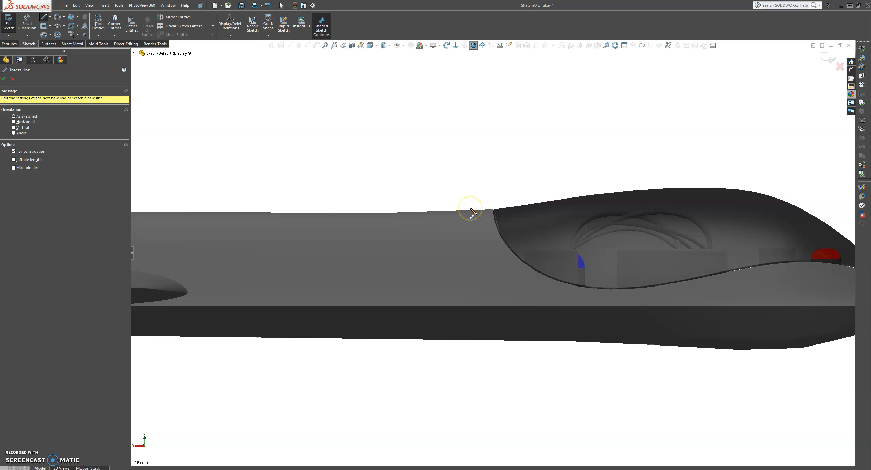
left_click(471, 208)
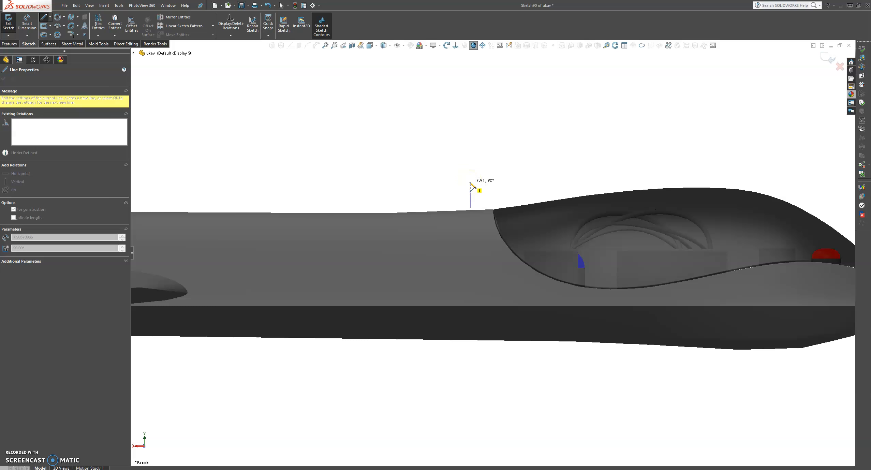
left_click(470, 184)
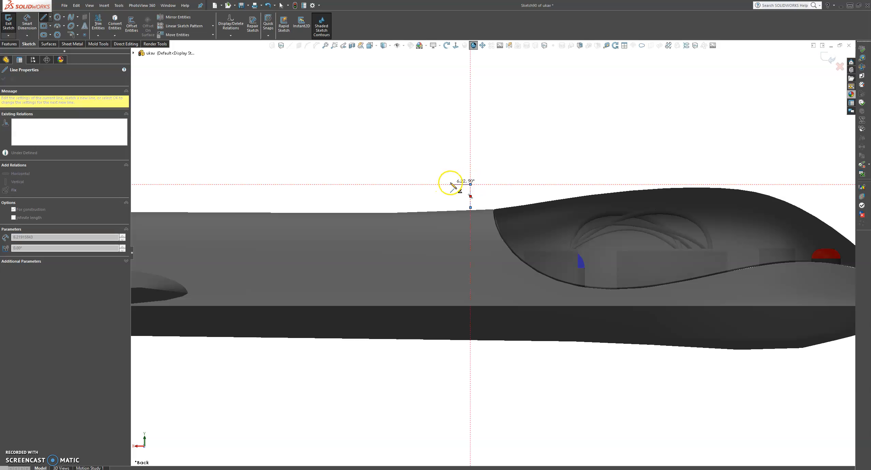
left_click(450, 185)
left_click(450, 208)
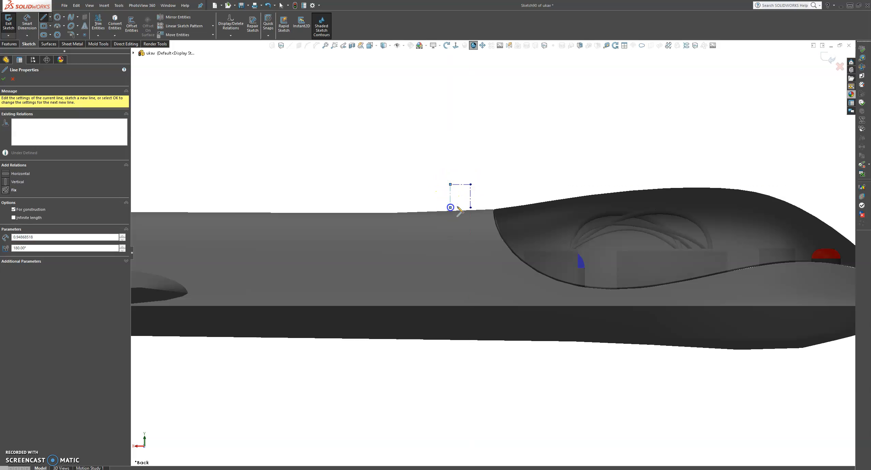
left_click(471, 208)
key("Escape")
Sketch an arched four-point spline above the construction frame, starting over its front line and sloping down past its rear line
scroll(468, 211, "up", 5)
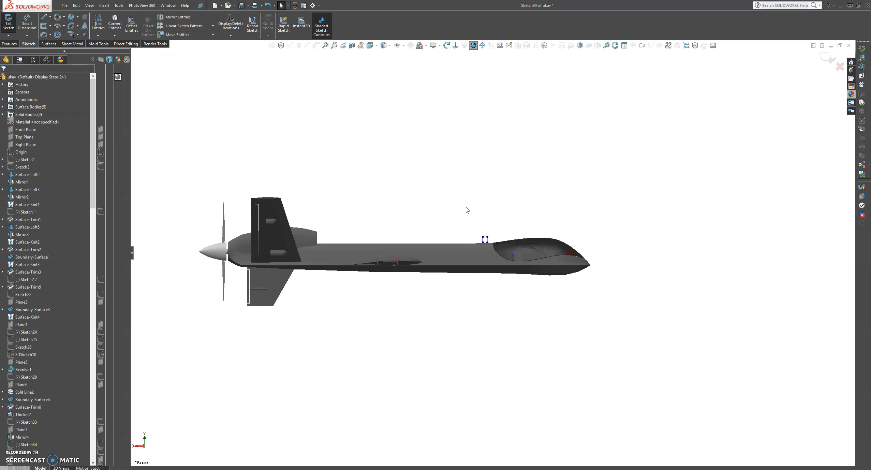
scroll(474, 234, "down", 2)
scroll(503, 250, "down", 6)
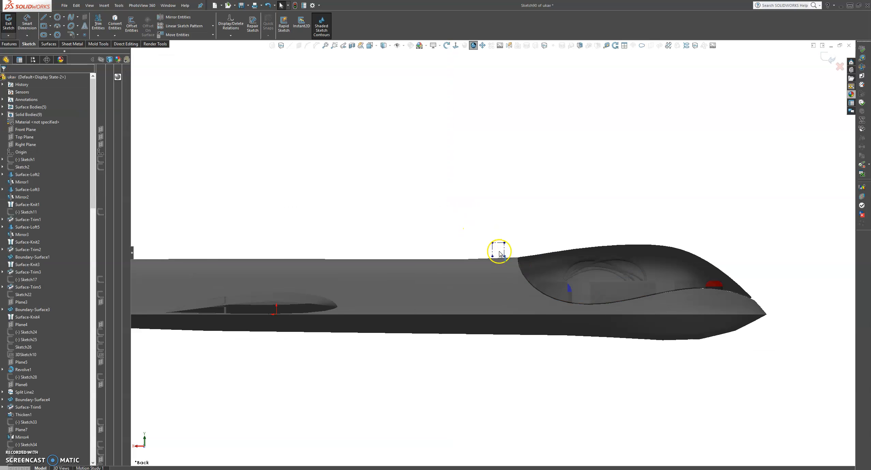
scroll(506, 250, "down", 2)
scroll(496, 191, "up", 1)
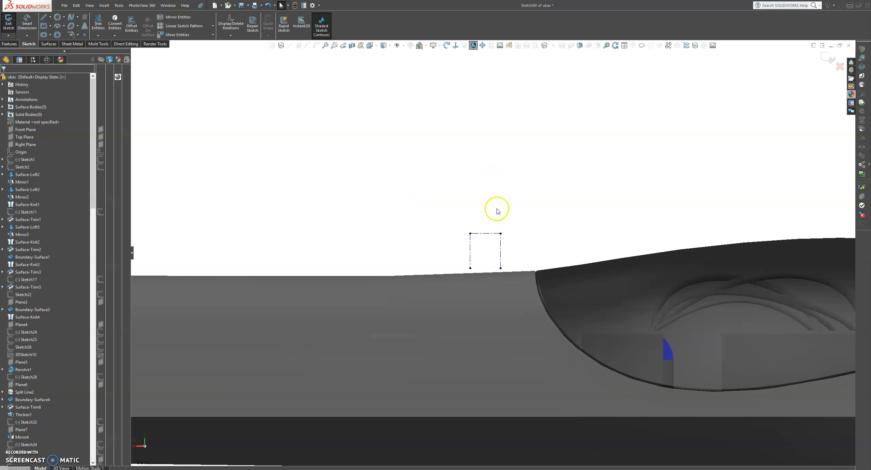
scroll(498, 218, "down", 2)
left_click(70, 18)
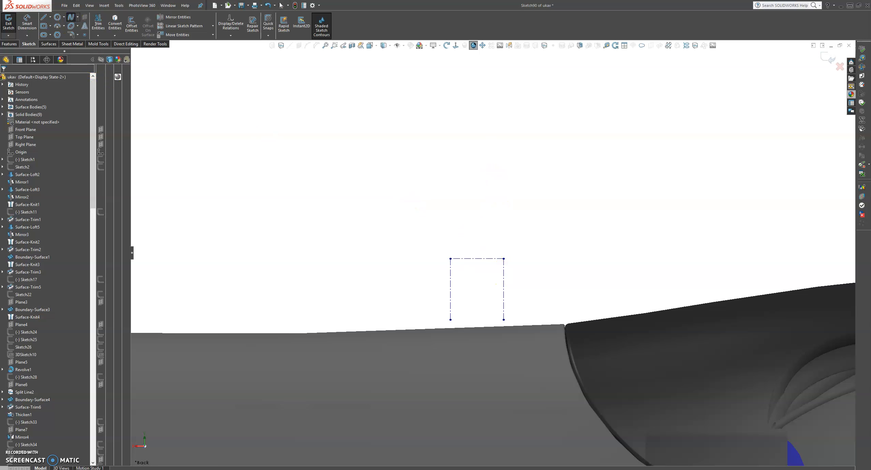
left_click(354, 462)
left_click_drag(504, 241, 411, 247)
left_click(432, 239)
left_click(411, 246)
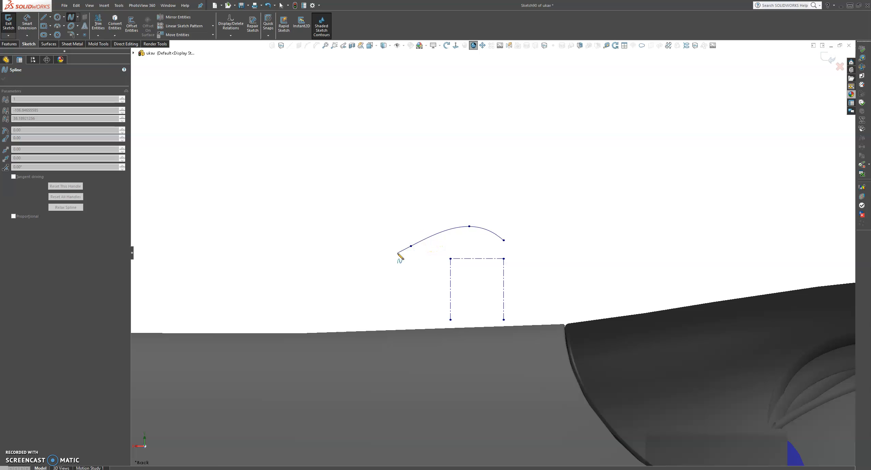
double_click(398, 253)
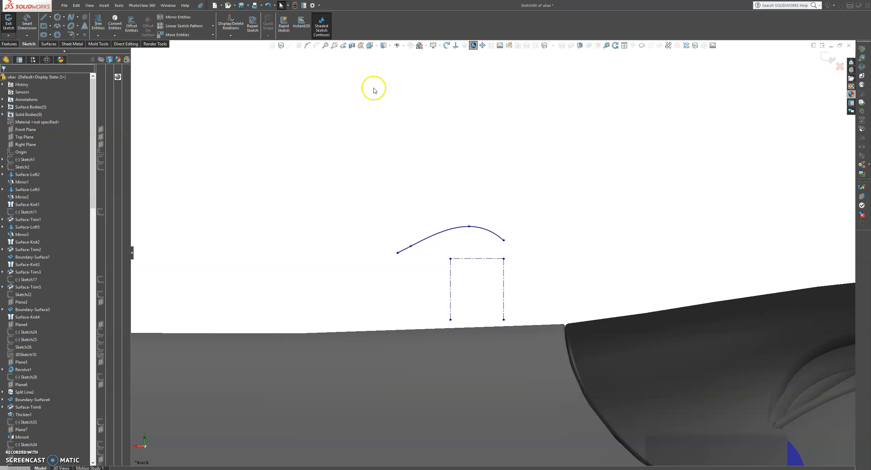
Show the spline's control polygon, round the arch by raising the rear control point, and shift the front end slightly forward and down
left_click(440, 232)
left_click(308, 66)
left_click(316, 49)
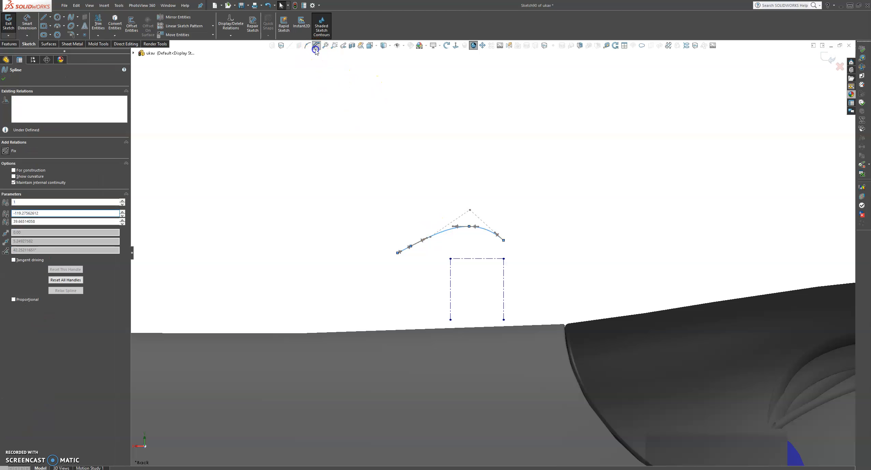
left_click(470, 211)
left_click_drag(431, 240, 426, 227)
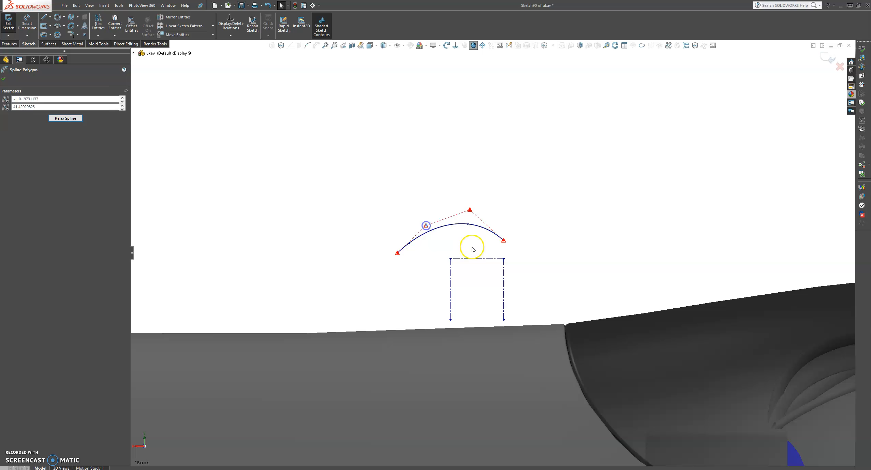
left_click_drag(504, 241, 509, 244)
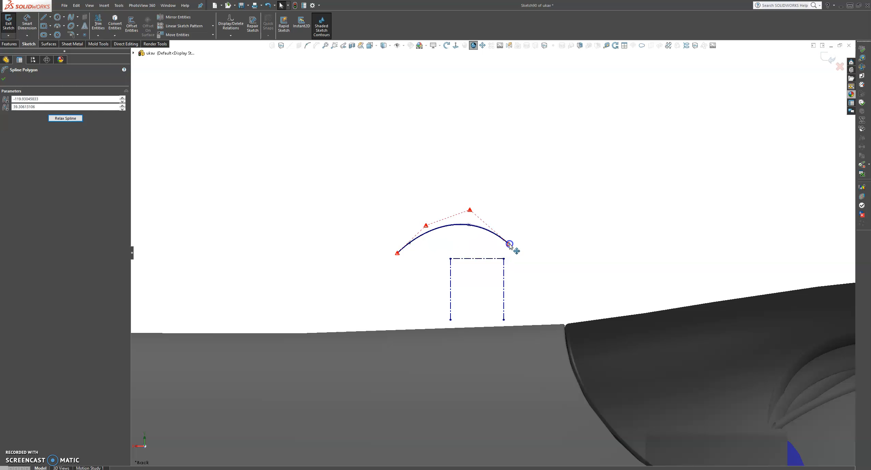
Extend the spline's rear end backward and raise both inner control points to make the arch taller
left_click_drag(426, 225, 426, 221)
left_click_drag(397, 253, 378, 255)
left_click(458, 218)
left_click_drag(468, 211, 471, 198)
left_click(420, 232)
left_click_drag(427, 221, 423, 215)
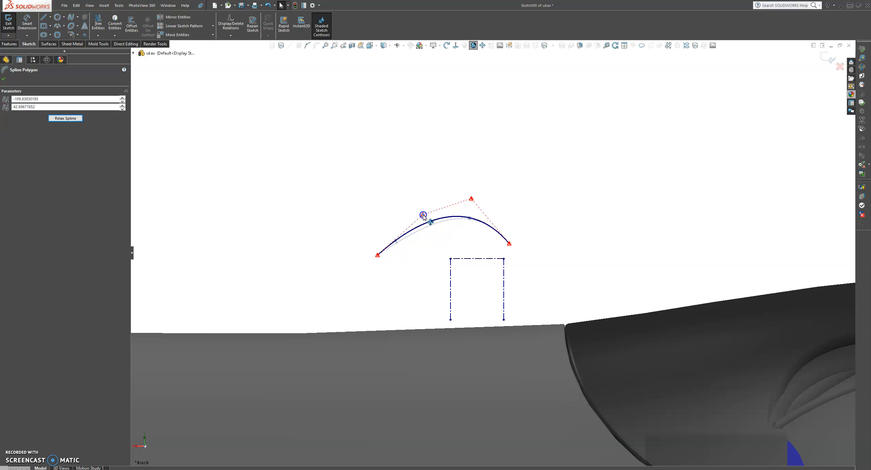
Extend the spline's rear end further toward the tail and fine-tune the rear inner control point
left_click(377, 255)
left_click_drag(375, 256, 365, 256)
left_click(423, 215)
left_click_drag(423, 218, 423, 217)
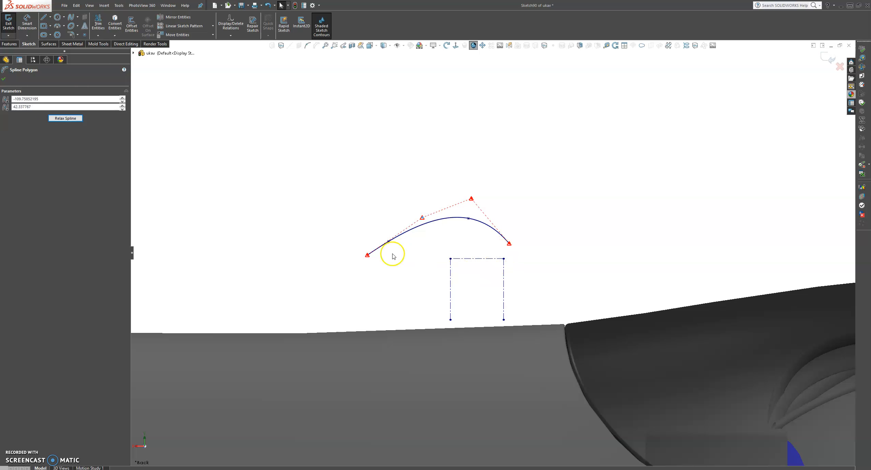
Reshape the spline into a shallow S-curve with a raised rear end, and move the whole curve higher above the construction frame
left_click_drag(369, 257, 357, 237)
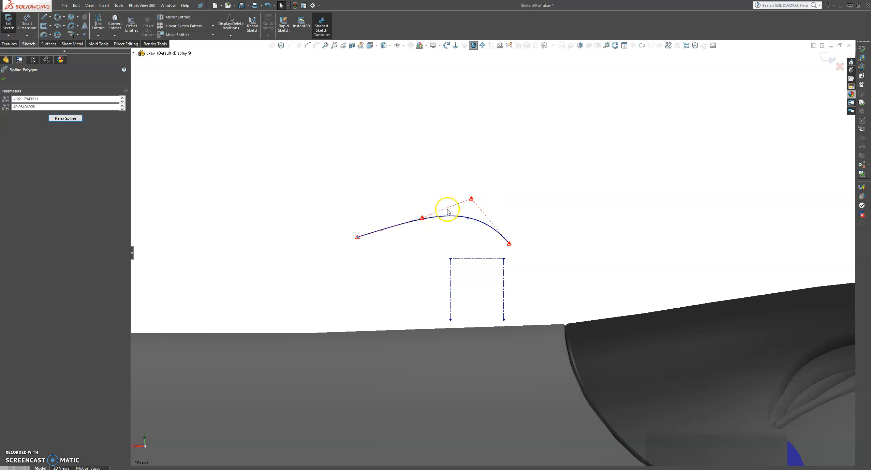
left_click_drag(422, 218, 416, 226)
mouse_move(472, 198)
left_mouse_down()
mouse_move(470, 189)
mouse_move(466, 198)
left_mouse_up()
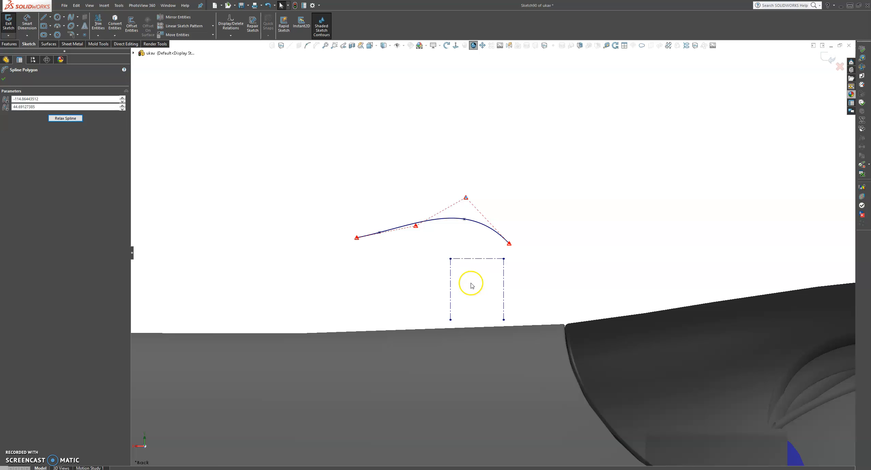
left_click(441, 211)
mouse_move(441, 212)
left_mouse_down()
mouse_move(442, 199)
mouse_move(441, 207)
left_mouse_up()
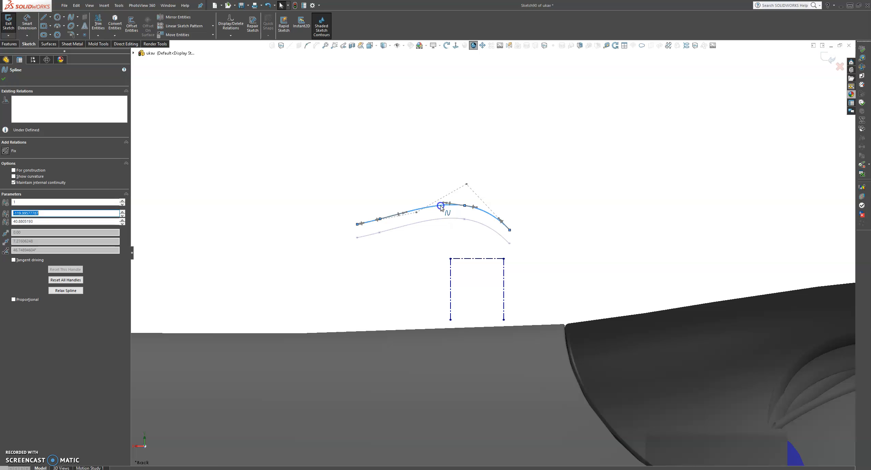
Draw a horizontal centerline from the spline's front end toward the tail, ending beneath the arch
left_click_drag(440, 206, 440, 205)
left_click(50, 17)
left_click(63, 34)
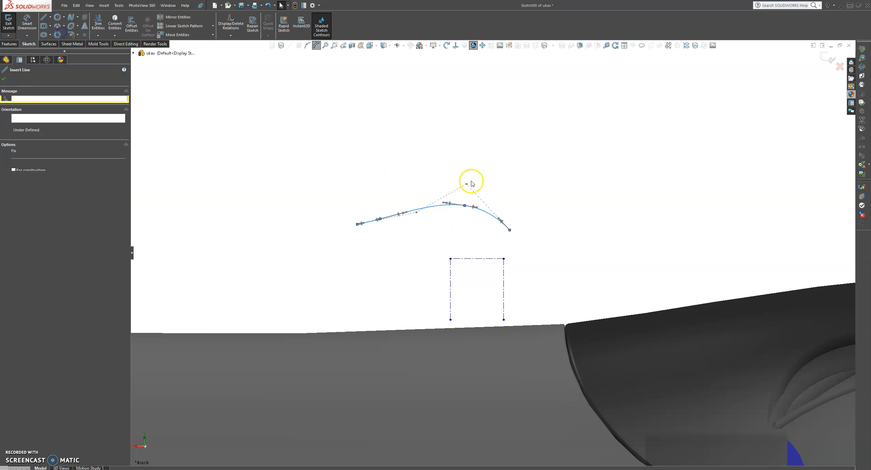
left_click(510, 230)
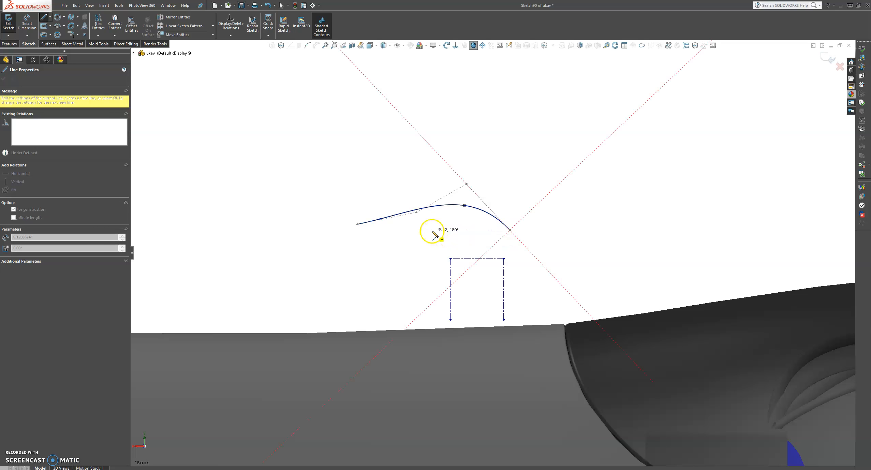
left_click(432, 230)
key("Escape")
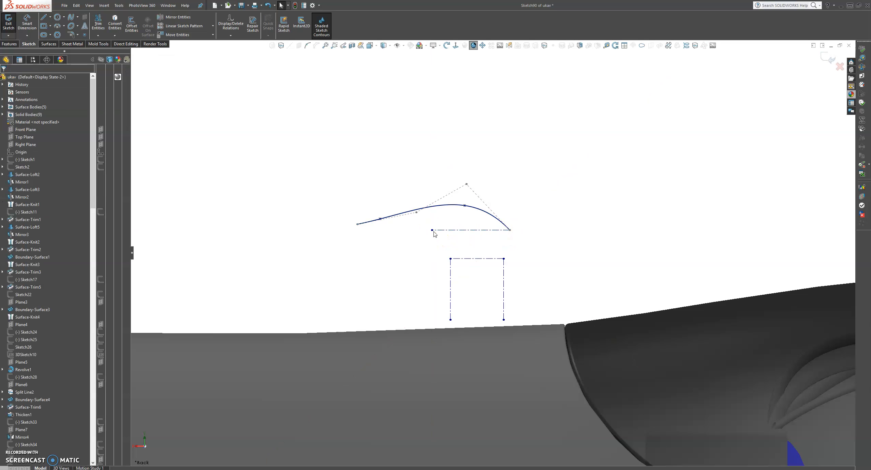
Set up a 360° boss revolve of the spline profile about the horizontal centerline beneath it
left_click(9, 43)
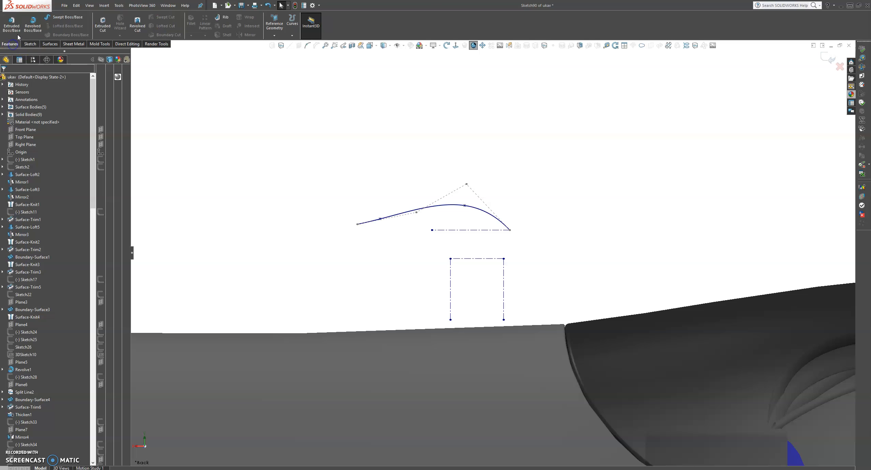
left_click(31, 26)
left_click(448, 244)
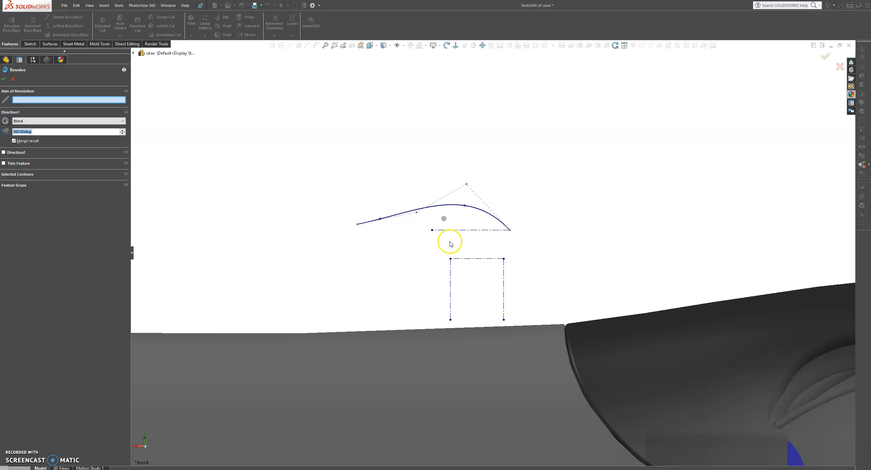
left_click(479, 209)
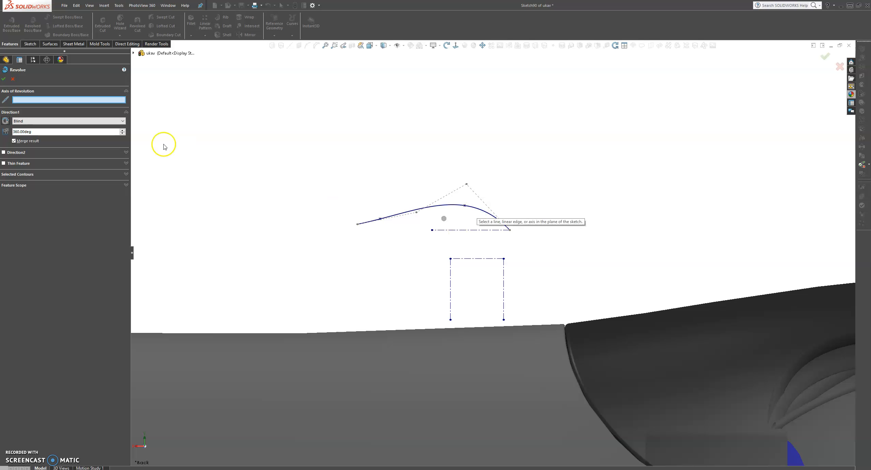
left_click(472, 230)
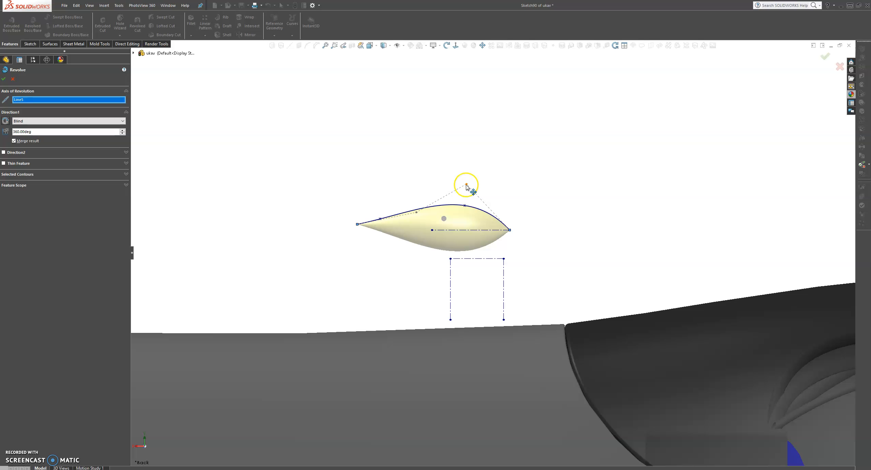
Raise the spline's upper control point slightly to fatten the teardrop profile, and accept the revolve
left_click_drag(466, 184, 461, 166)
scroll(497, 187, "up", 2)
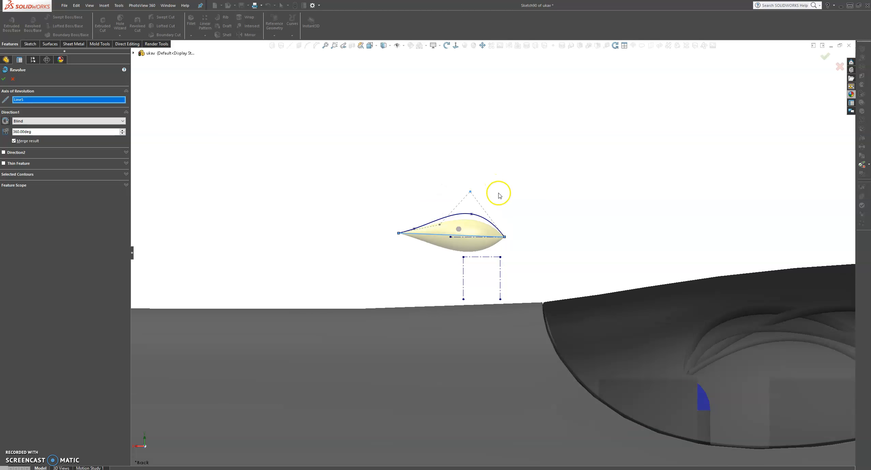
scroll(501, 208, "down", 1)
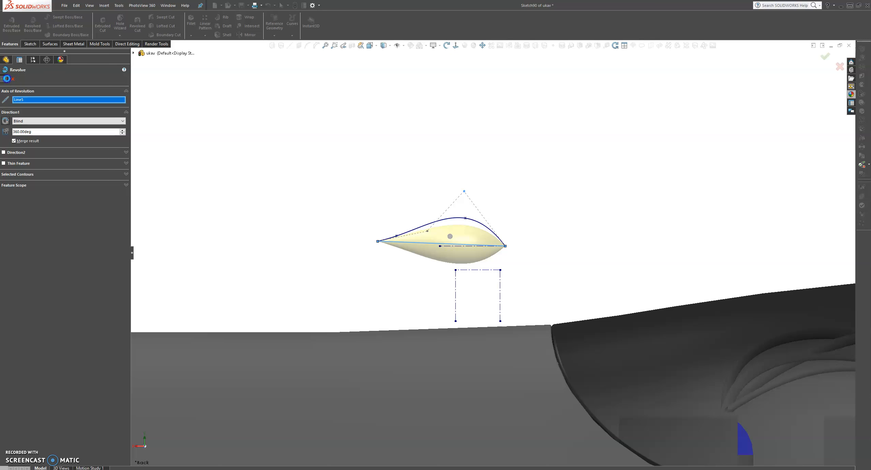
left_click(7, 79)
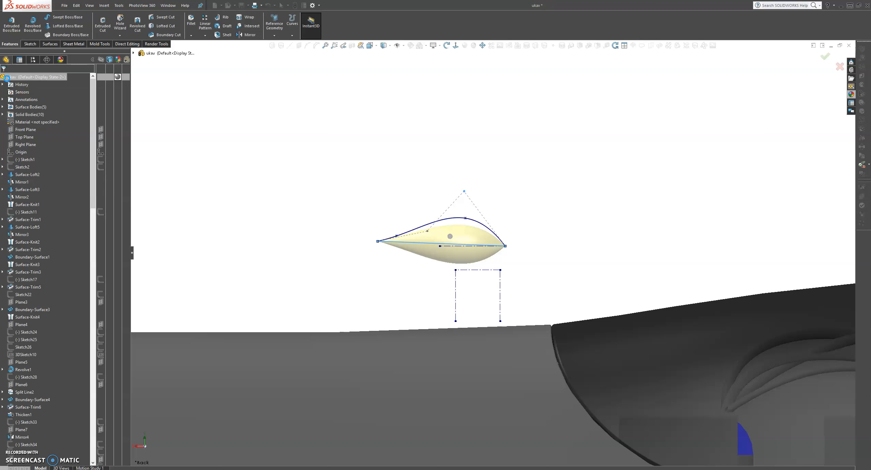
Examine the revolved teardrop body's shape and its position above the fuselage behind the canopy
left_click(493, 174)
scroll(503, 228, "up", 3)
mouse_move(504, 249)
middle_mouse_down()
mouse_move(395, 247)
mouse_move(449, 247)
mouse_move(365, 288)
mouse_move(494, 250)
middle_mouse_up()
scroll(493, 251, "down", 5)
scroll(494, 251, "up", 3)
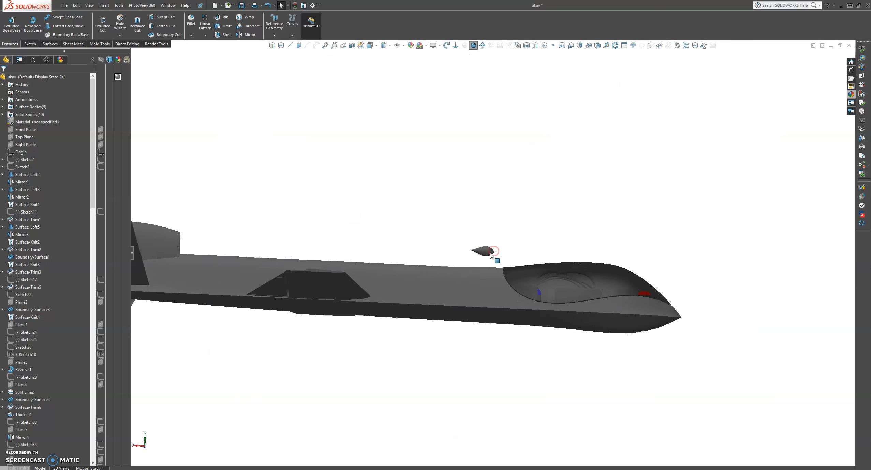
scroll(479, 251, "down", 6)
scroll(478, 252, "down", 2)
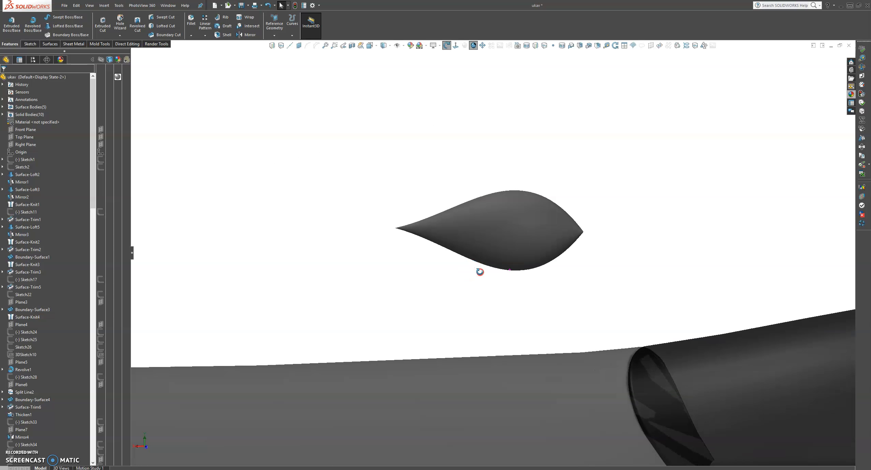
scroll(481, 273, "up", 3)
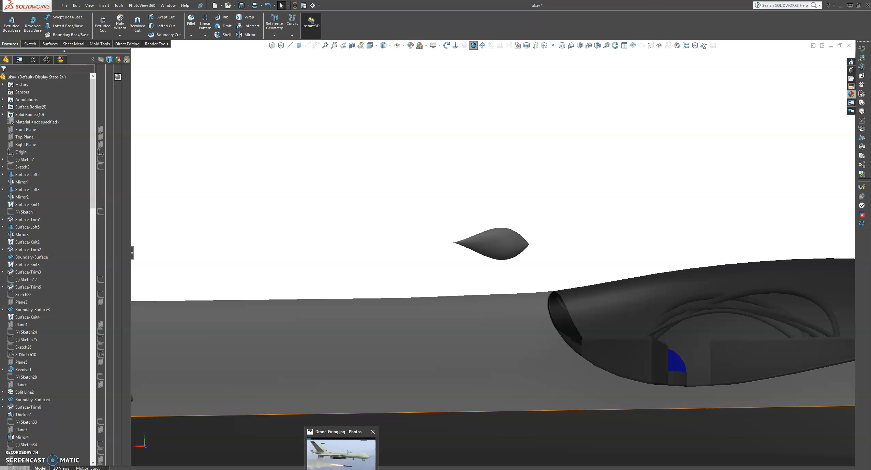
Check the Drone-Firing.jpg reference photo and compare the teardrop body's proportions and placement on the drone
left_click(342, 469)
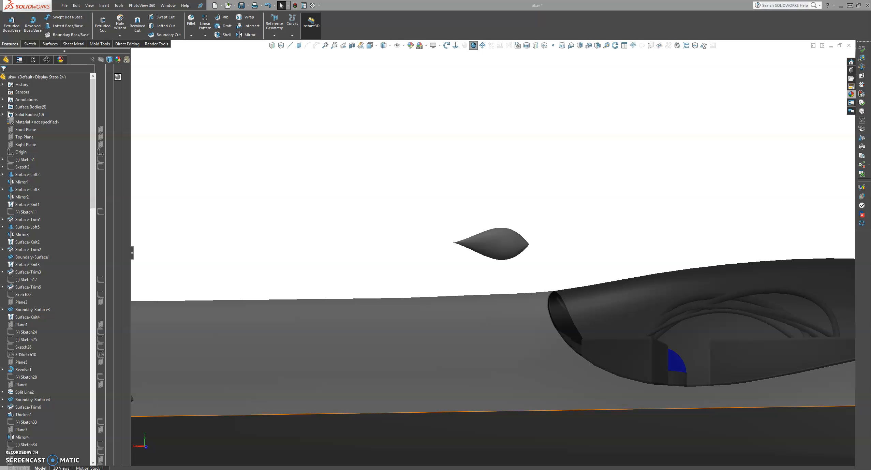
left_click(334, 457)
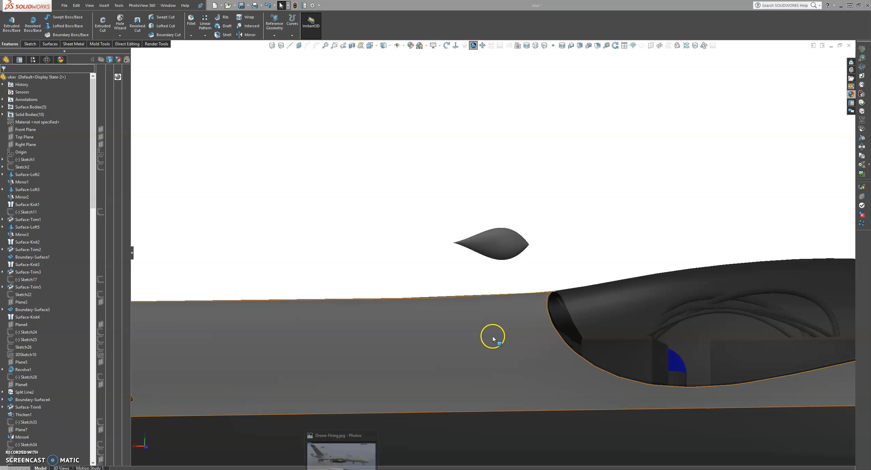
scroll(534, 258, "up", 10)
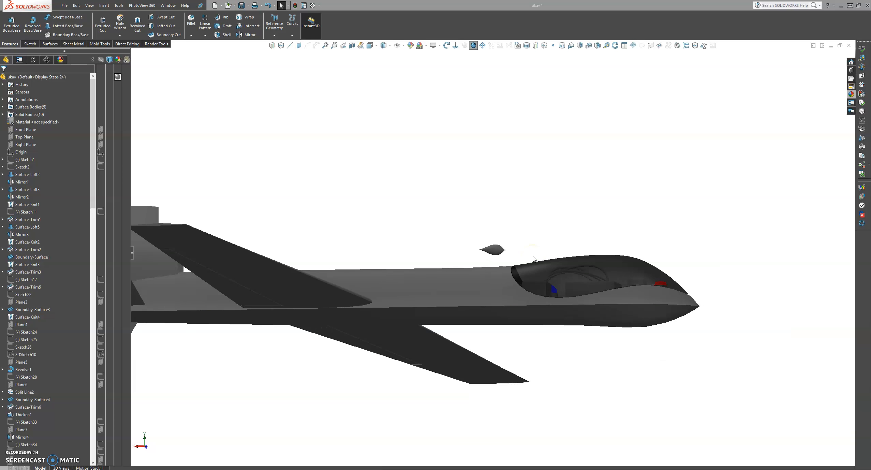
middle_click_drag(538, 249, 517, 290)
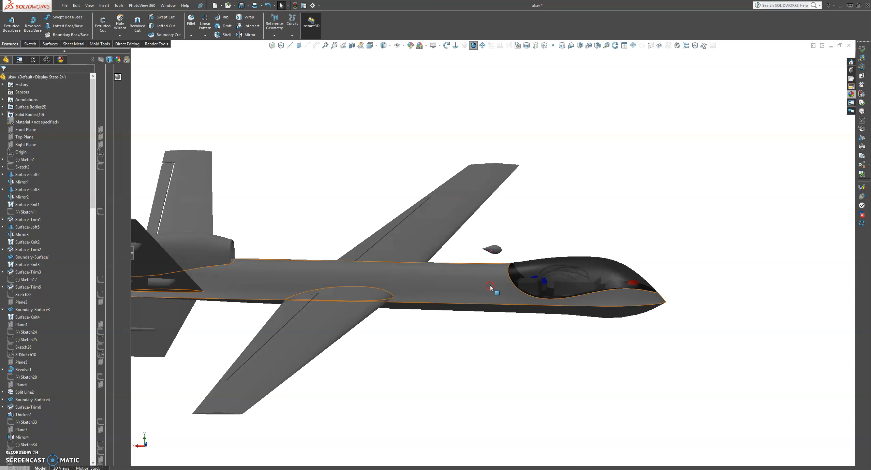
scroll(512, 252, "down", 5)
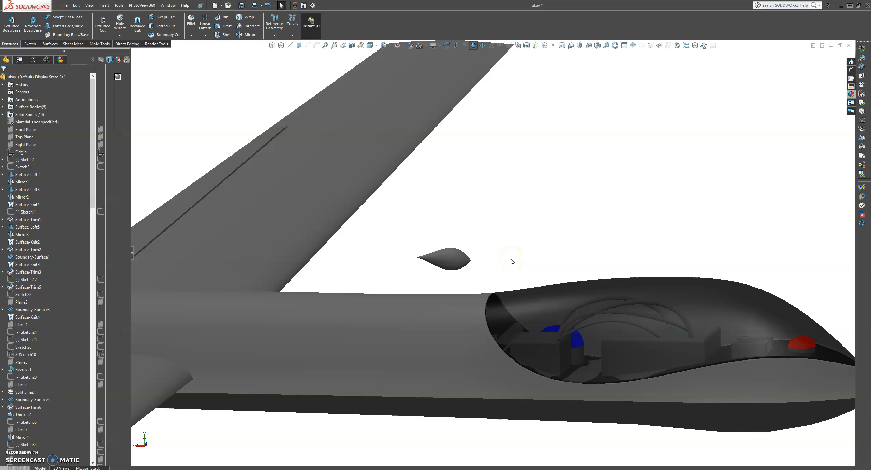
mouse_move(504, 264)
middle_mouse_down()
mouse_move(498, 252)
mouse_move(533, 235)
mouse_move(569, 265)
mouse_move(618, 256)
mouse_move(615, 264)
mouse_move(556, 249)
mouse_move(456, 252)
mouse_move(521, 241)
mouse_move(578, 253)
mouse_move(519, 259)
middle_mouse_up()
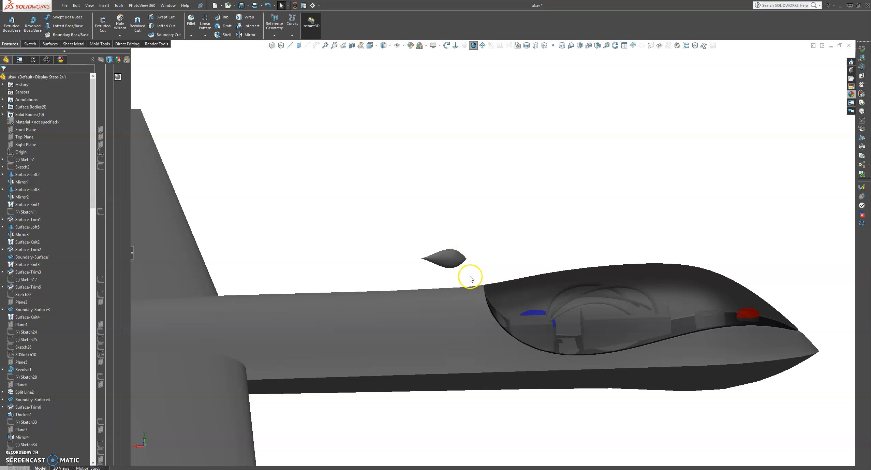
middle_click_drag(486, 260, 443, 260)
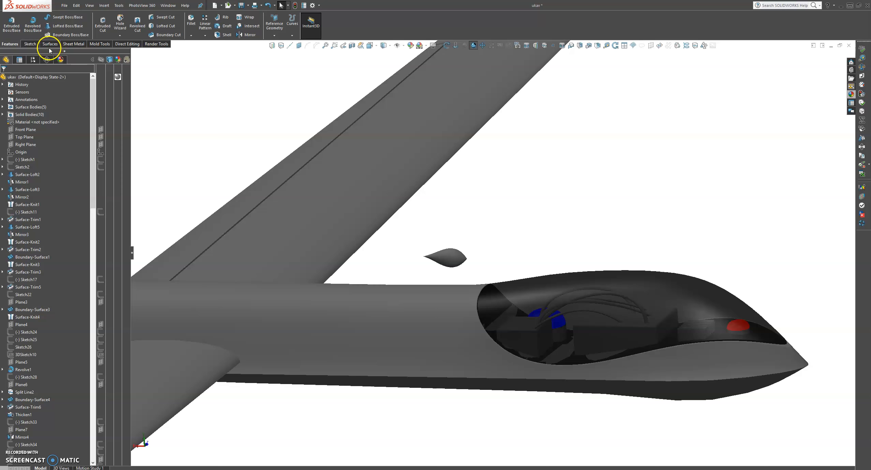
left_click(27, 44)
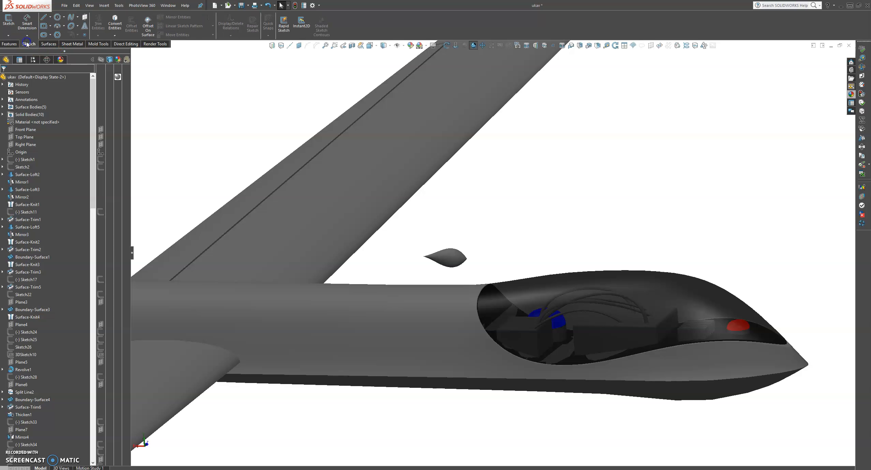
left_click(9, 22)
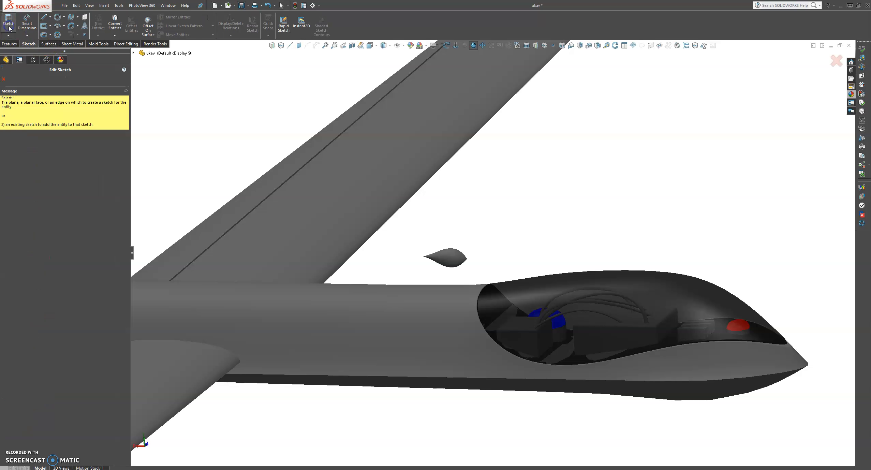
left_click(133, 54)
left_click(171, 112)
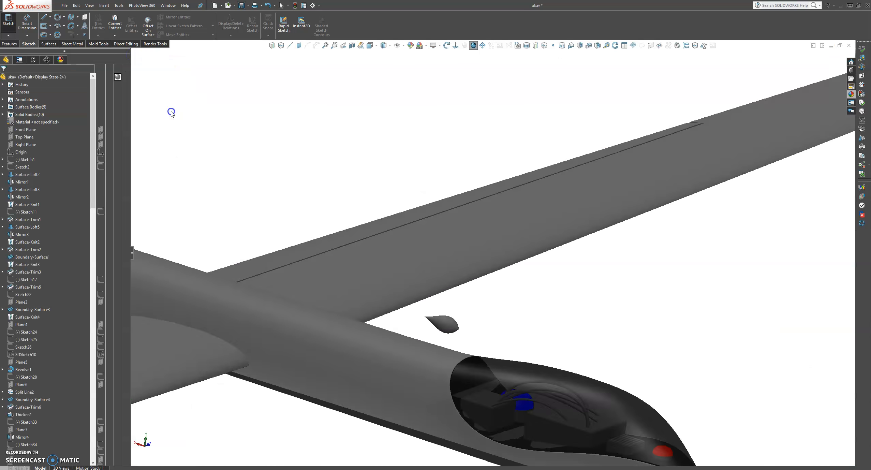
middle_click_drag(387, 263, 558, 103)
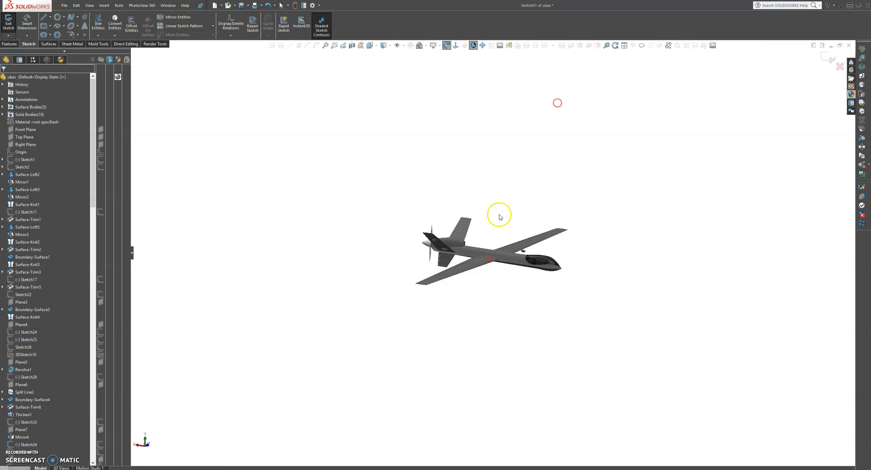
scroll(527, 262, "down", 5)
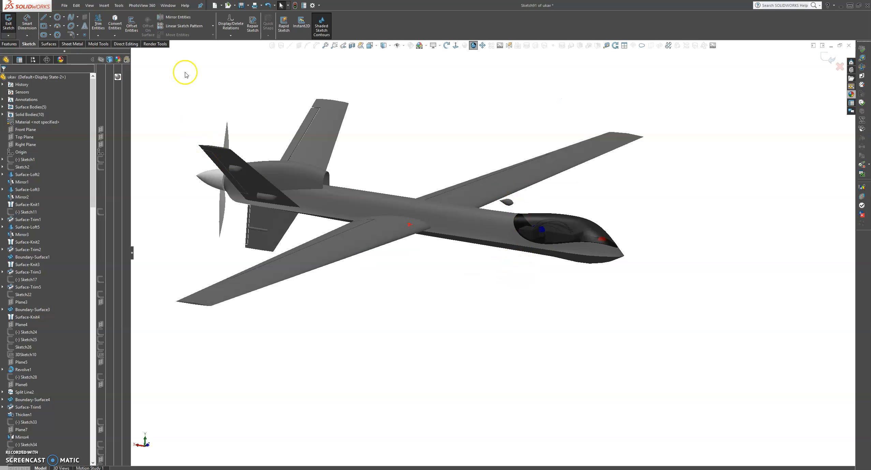
left_click(24, 137)
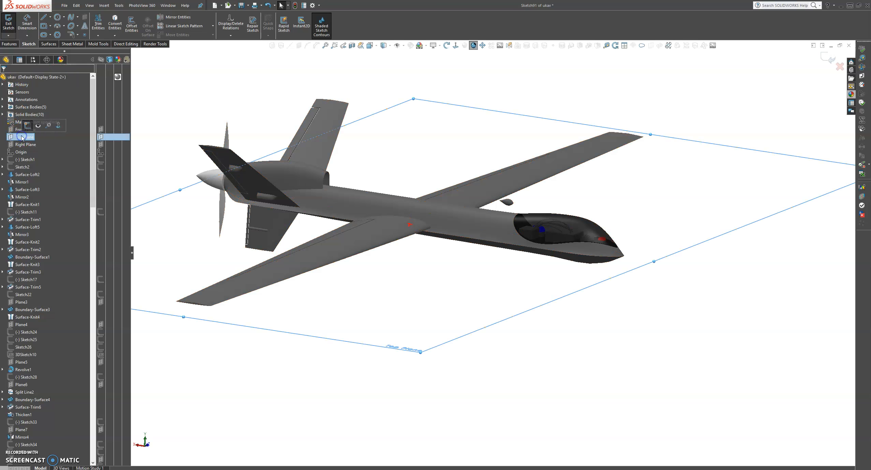
scroll(517, 225, "down", 2)
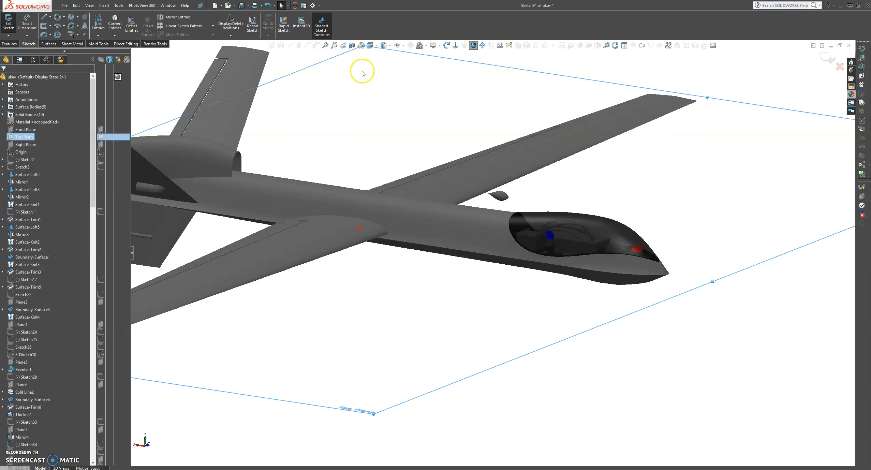
key("ctrl+8")
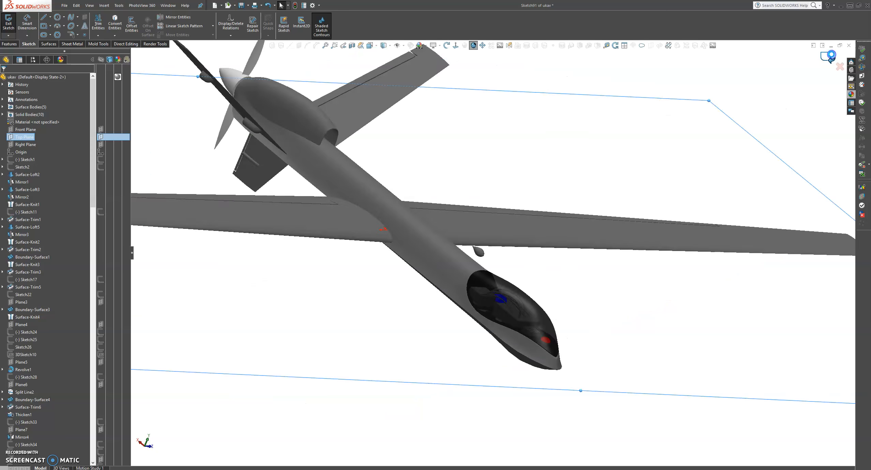
mouse_move(507, 247)
middle_mouse_down()
mouse_move(510, 186)
mouse_move(603, 121)
mouse_move(725, 233)
mouse_move(706, 274)
mouse_move(704, 220)
mouse_move(681, 217)
middle_mouse_up()
scroll(501, 256, "down", 8)
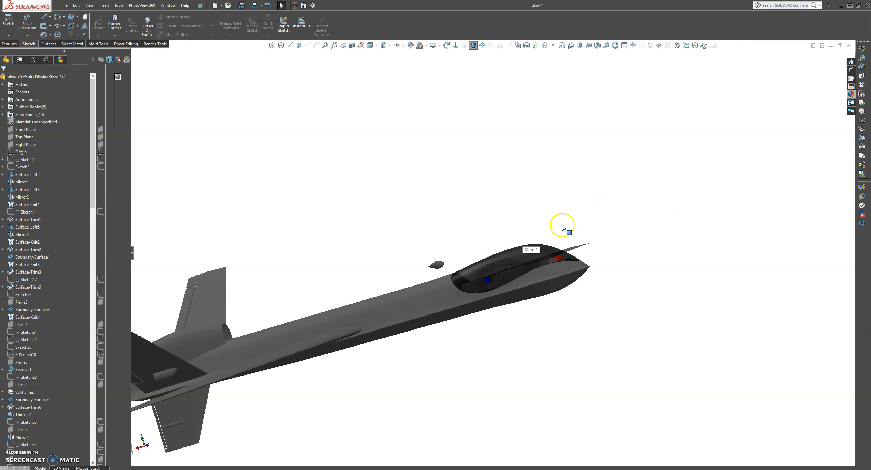
Start a reference plane offset from the Top Plane
left_click(299, 45)
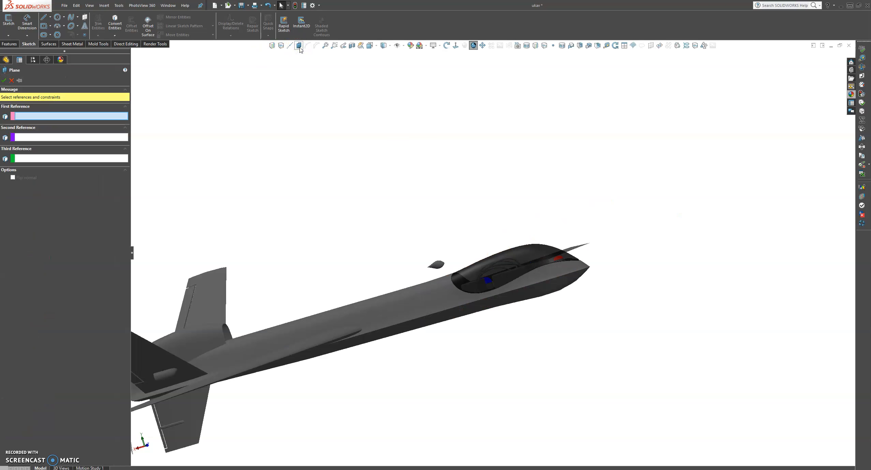
left_click(241, 73)
left_click(135, 54)
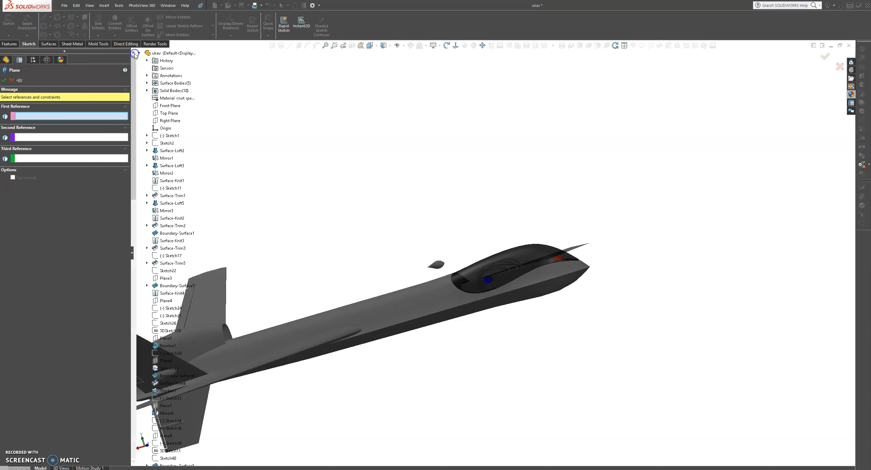
left_click(167, 113)
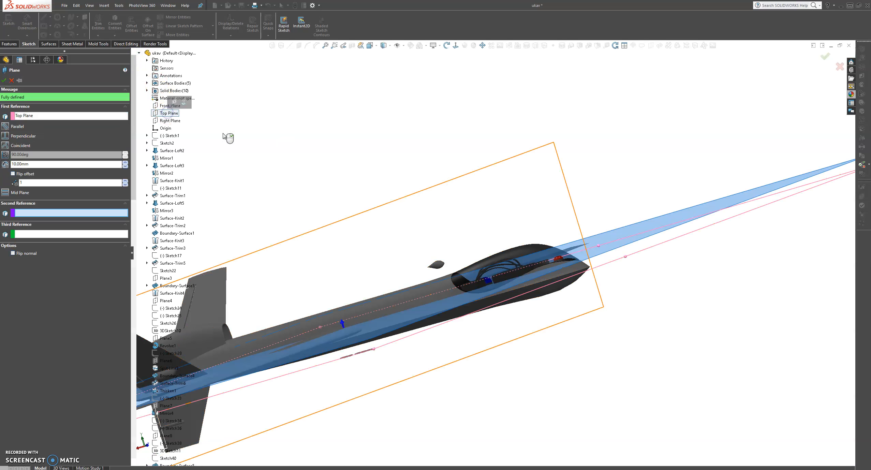
middle_click(441, 280)
mouse_move(459, 295)
middle_mouse_down()
mouse_move(485, 292)
mouse_move(512, 259)
mouse_move(500, 235)
mouse_move(464, 251)
middle_mouse_up()
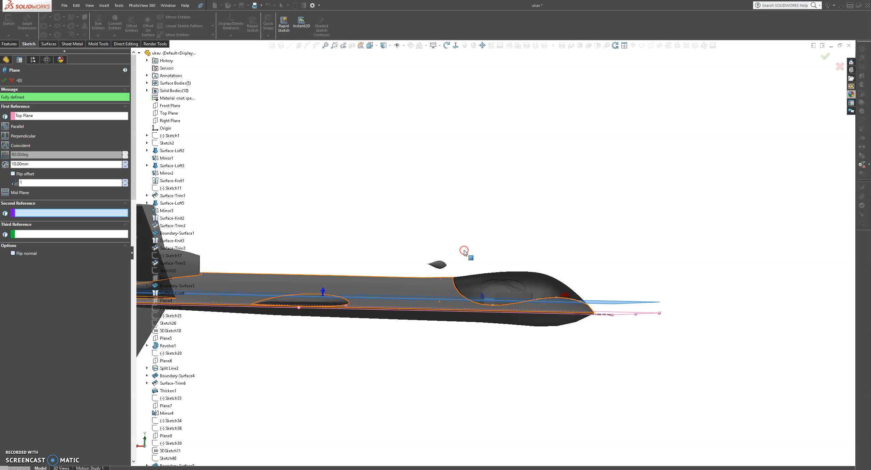
Set the plane's offset to 35 mm, between the teardrop body and the fuselage, and accept the plane
left_click(99, 176)
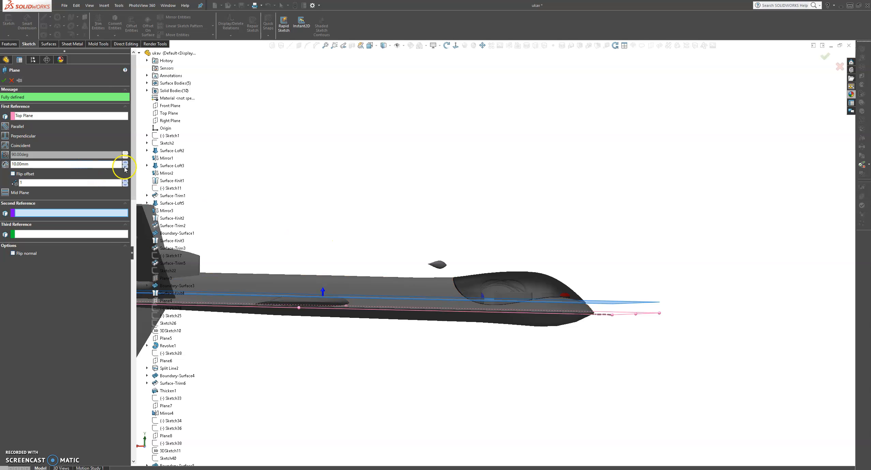
left_click(125, 163)
left_click(125, 163)
left_click(126, 163)
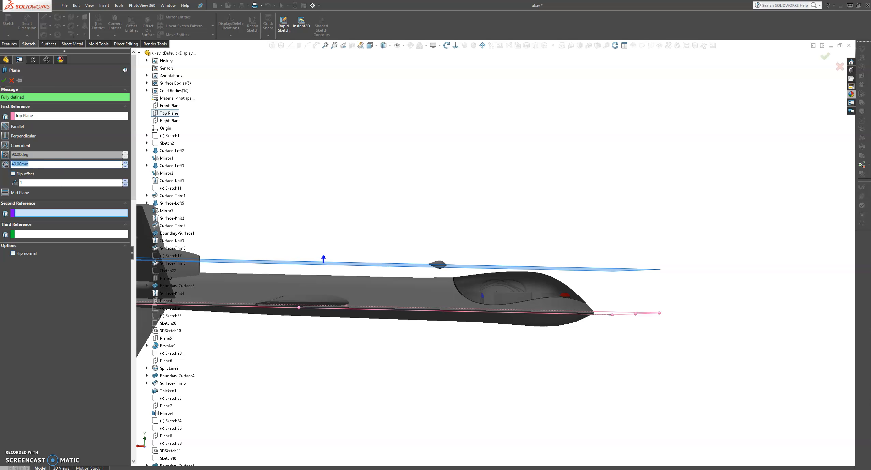
type("35")
key("Return")
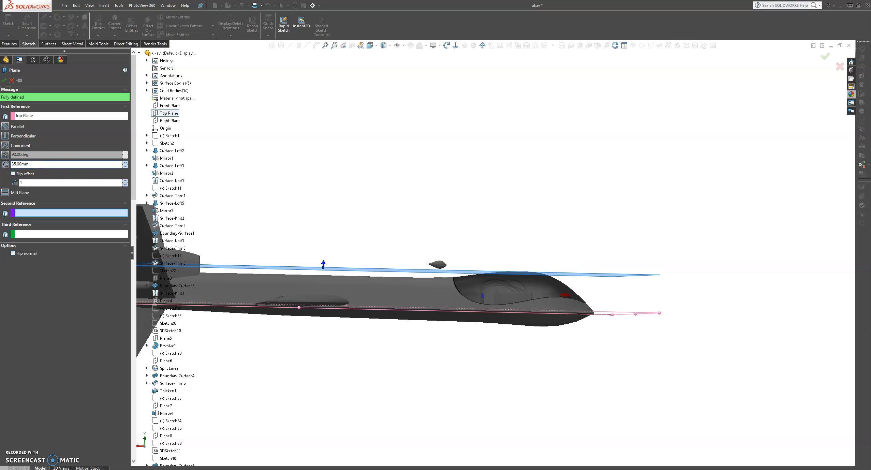
left_click(3, 81)
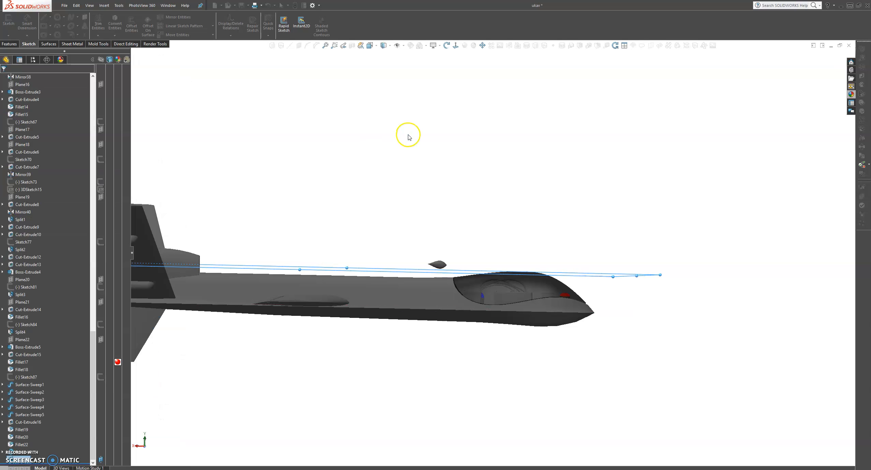
Start a sketch on the new offset plane and check the antenna support in the Drone-Firing.jpg reference photo
middle_click_drag(473, 232, 525, 241)
left_click(561, 255)
left_click(590, 235)
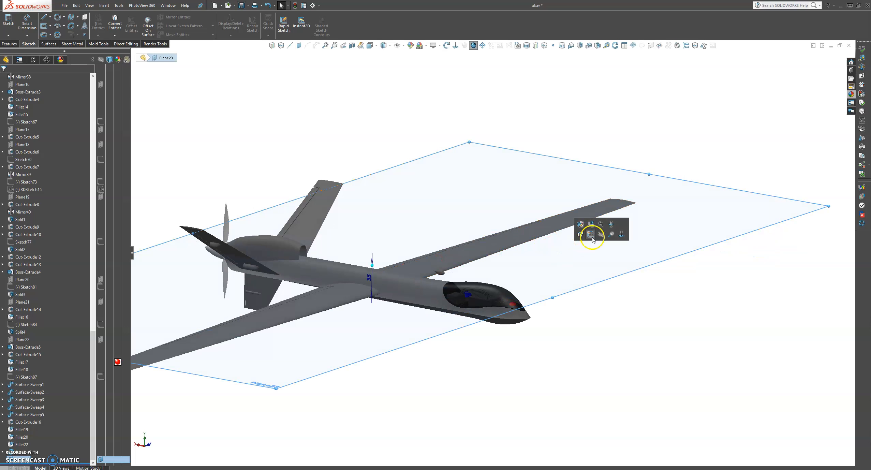
scroll(482, 244, "down", 10)
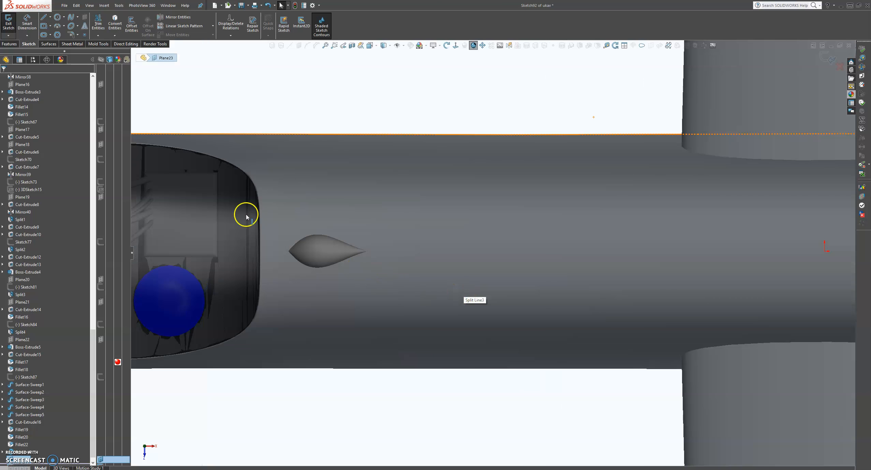
scroll(297, 242, "down", 2)
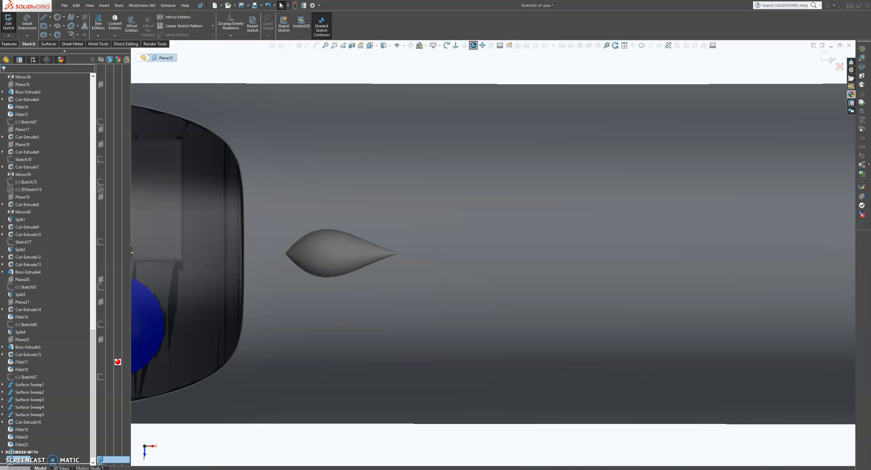
left_click(328, 465)
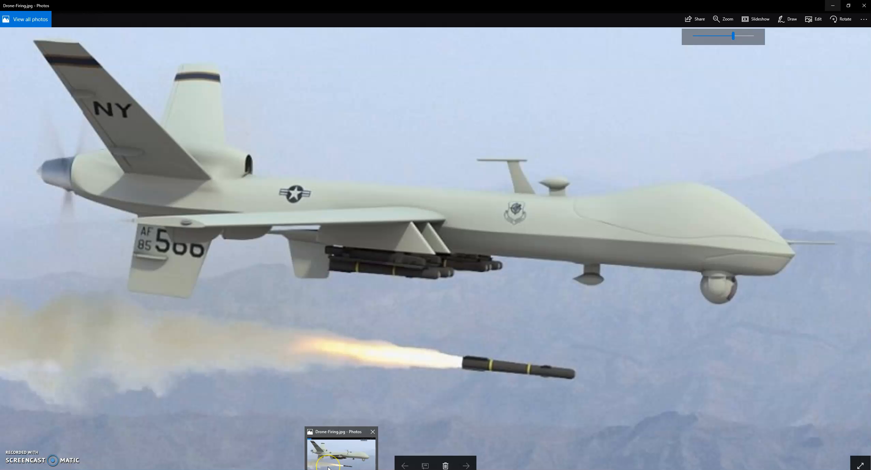
left_click(346, 448)
scroll(324, 265, "down", 3)
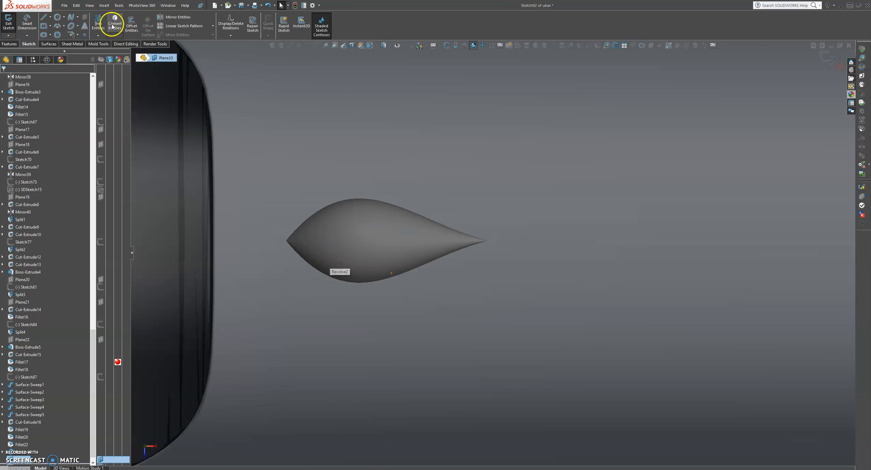
Sketch a center rectangle about 9.7 mm long and 1.7 mm wide beneath the teardrop, centered on its long axis
left_click(50, 26)
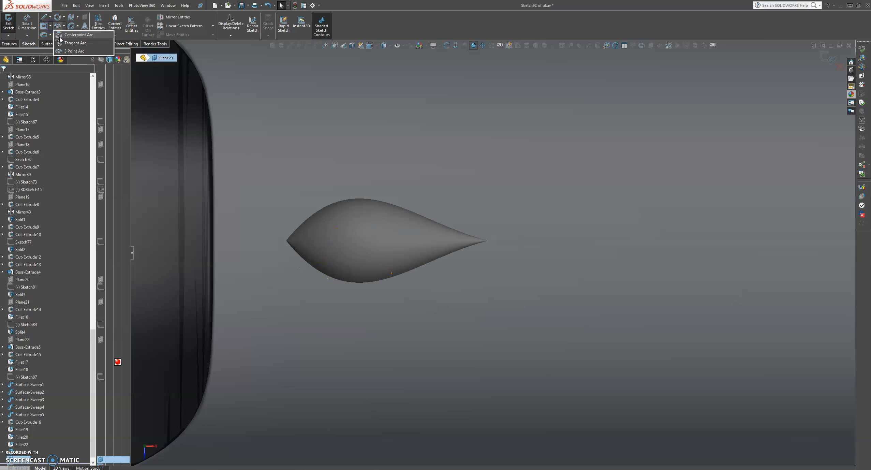
left_click(66, 43)
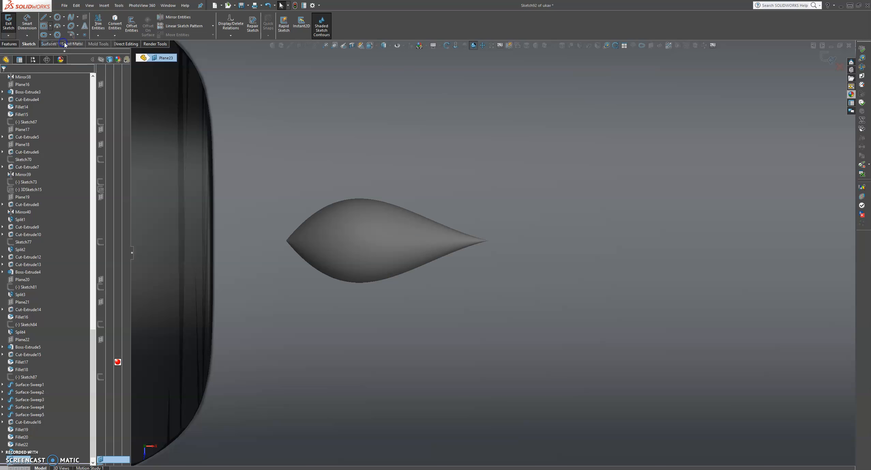
left_click(370, 241)
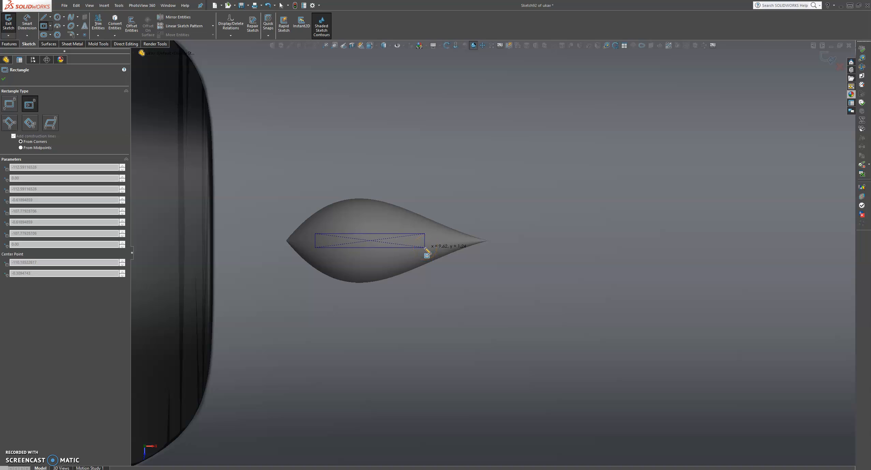
left_click(425, 250)
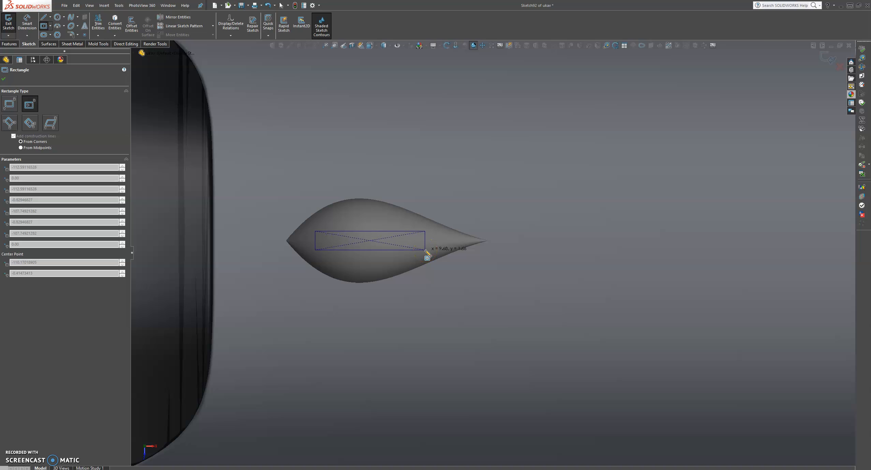
key("Escape")
Set up a boss extrude of the rectangle with the Mid Plane end condition
middle_click_drag(427, 253, 542, 201)
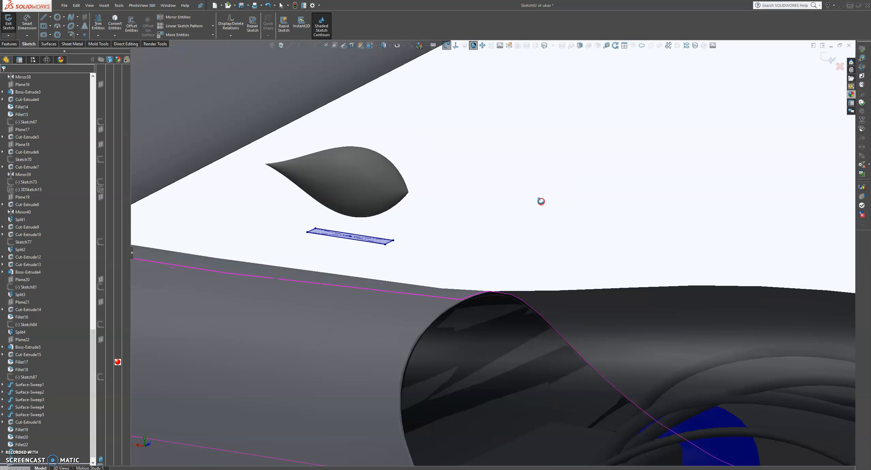
left_click(8, 44)
left_click(11, 23)
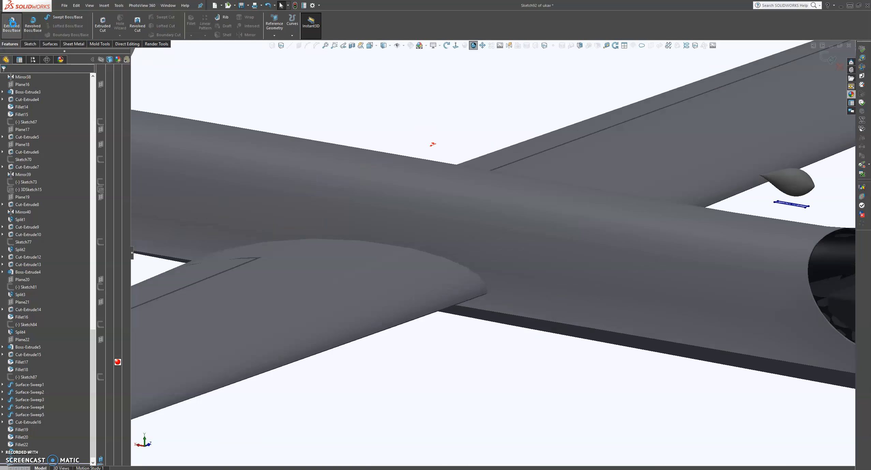
scroll(453, 272, "down", 5)
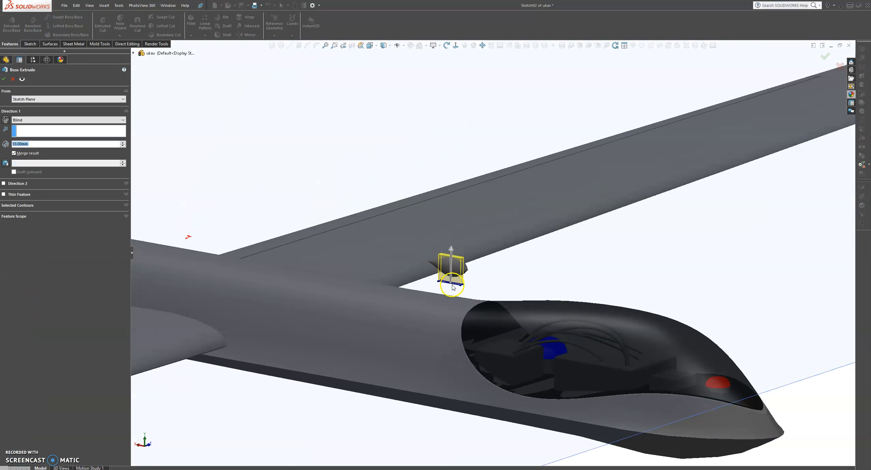
scroll(453, 288, "down", 4)
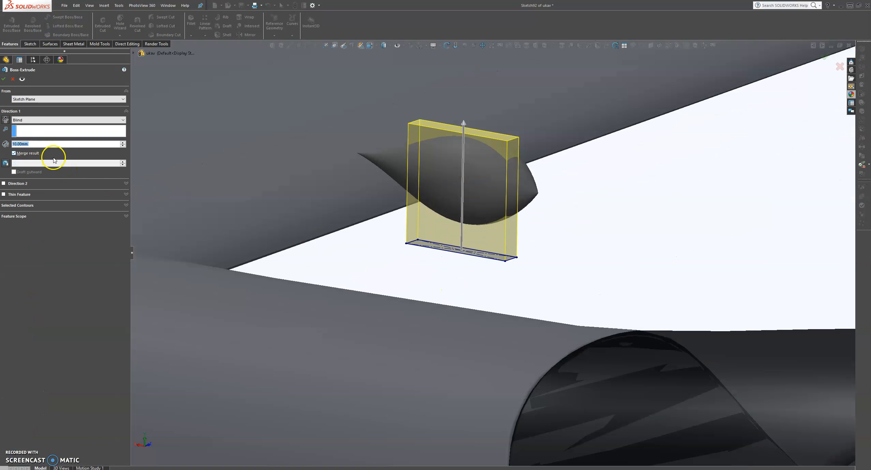
left_click(62, 120)
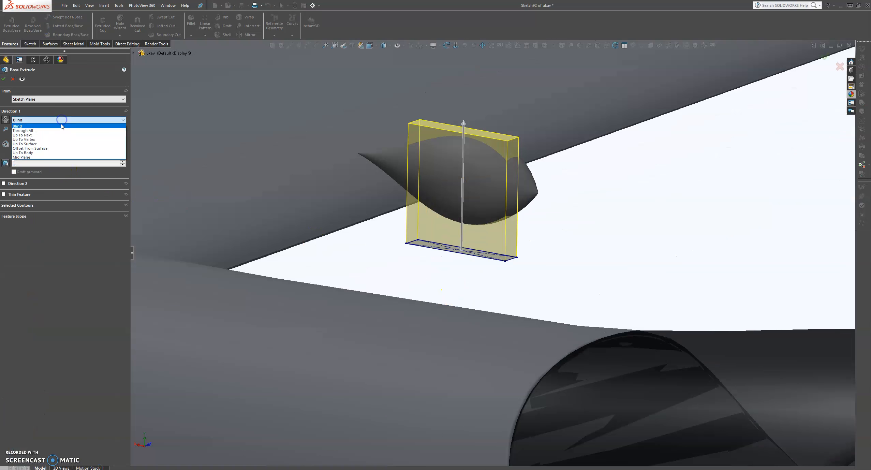
left_click(55, 157)
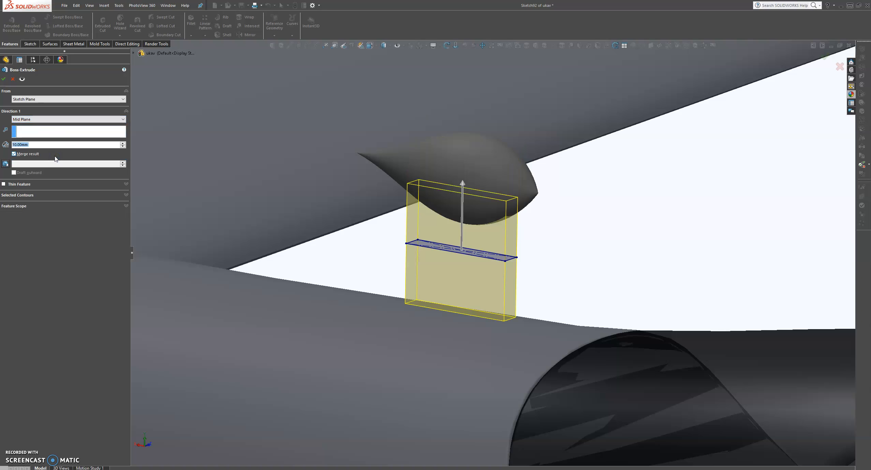
Increase the extrusion depth to 14 mm so the support joins the teardrop to the fuselage, and accept it
mouse_move(453, 263)
middle_mouse_down()
mouse_move(445, 253)
mouse_move(454, 259)
mouse_move(455, 251)
middle_mouse_up()
scroll(487, 166, "up", 3)
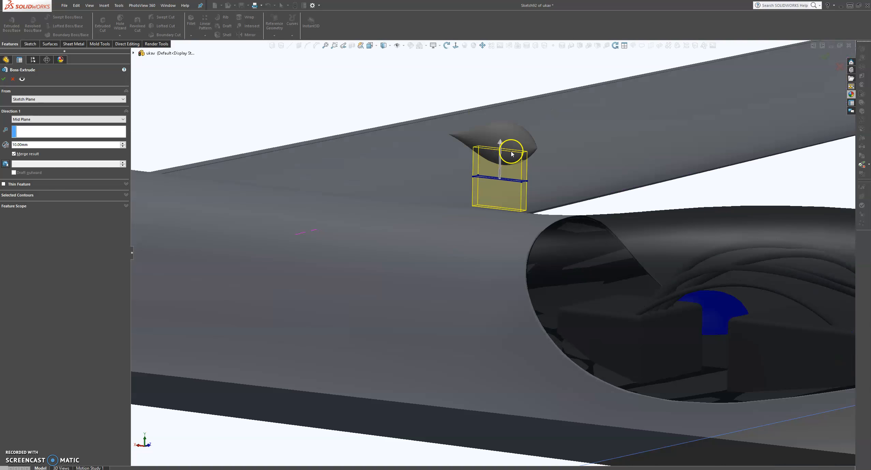
scroll(511, 154, "down", 3)
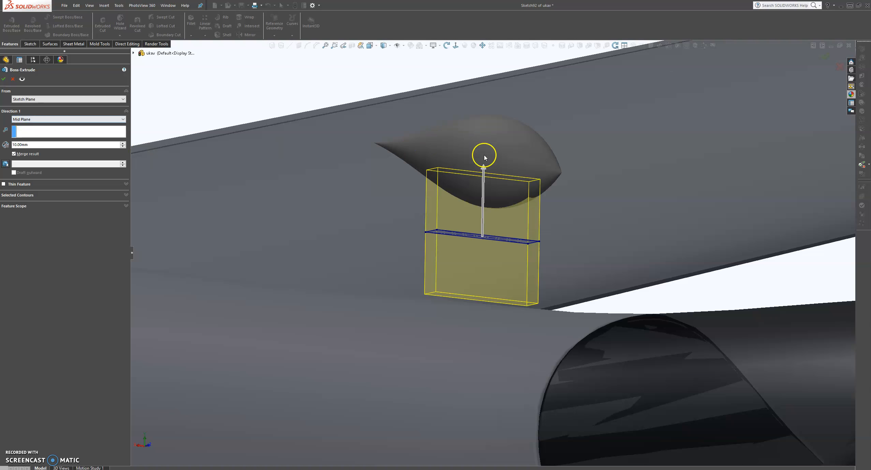
left_click_drag(481, 167, 485, 159)
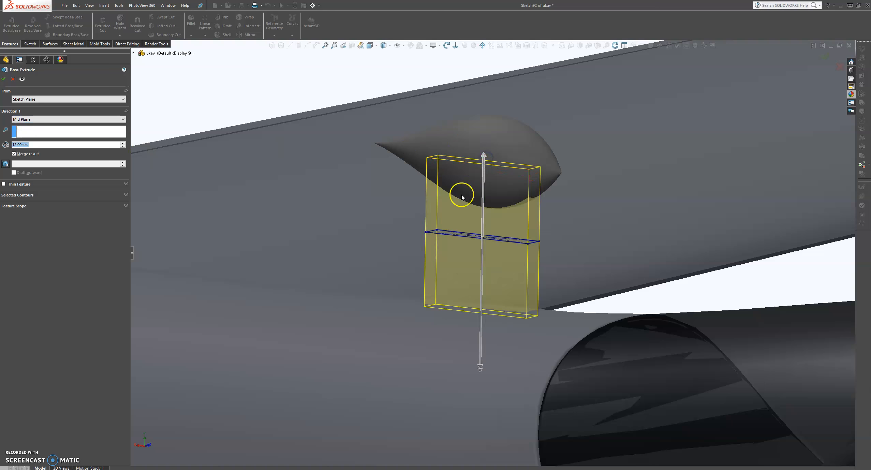
left_click_drag(480, 375, 479, 383)
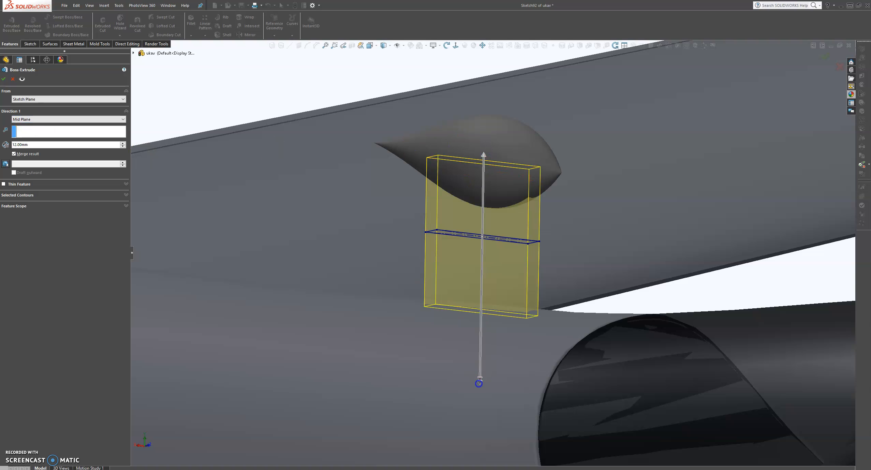
middle_click_drag(476, 350, 405, 372)
left_click_drag(402, 364, 403, 395)
left_click_drag(403, 165, 403, 165)
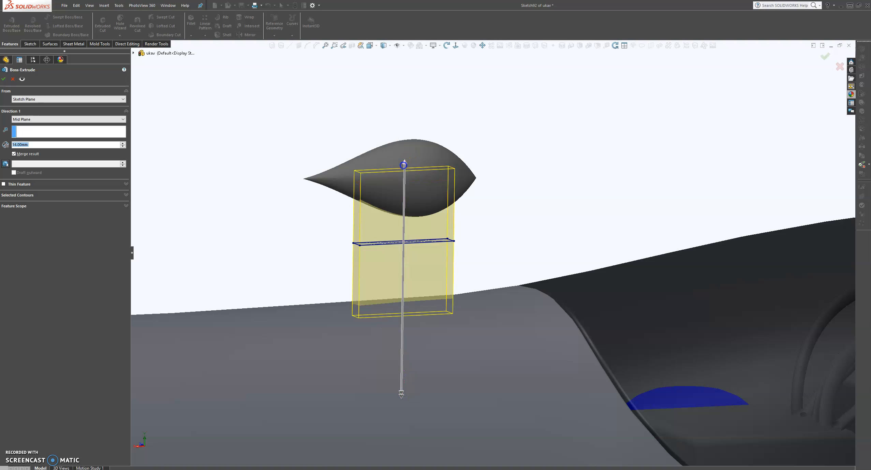
left_click(4, 77)
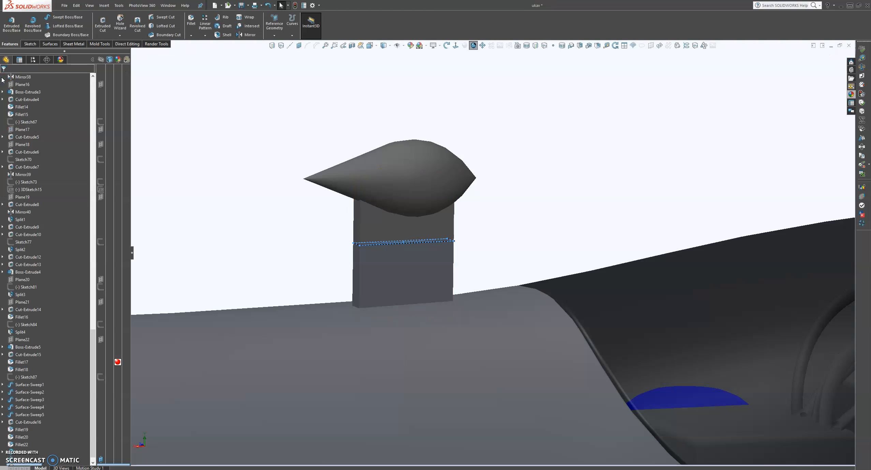
Fillet the four vertical edges of the antenna's rectangular support with a 0.2 mm radius
left_click(451, 222)
scroll(445, 226, "down", 3)
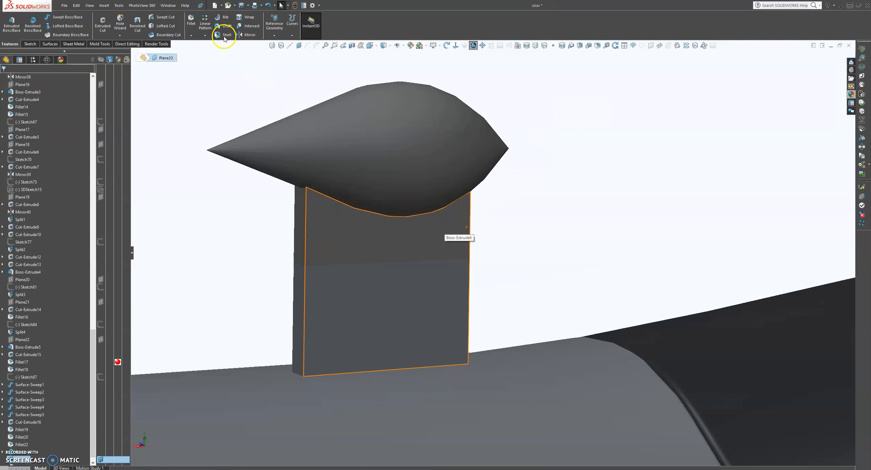
left_click(197, 23)
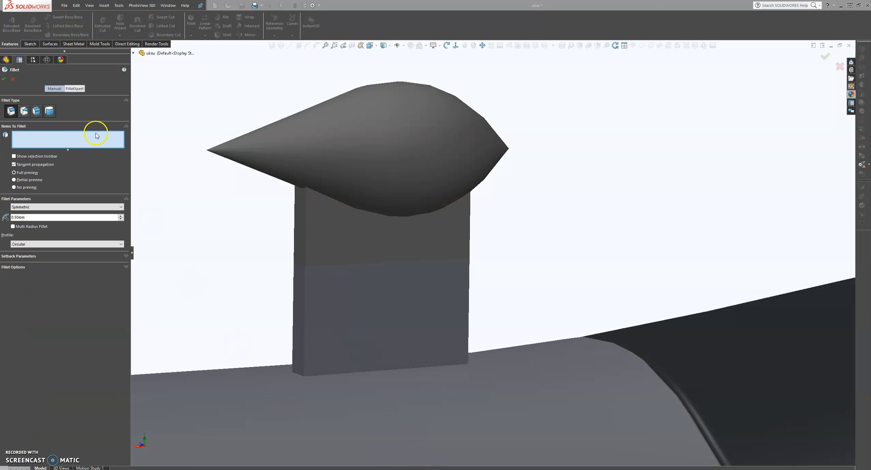
left_click(306, 231)
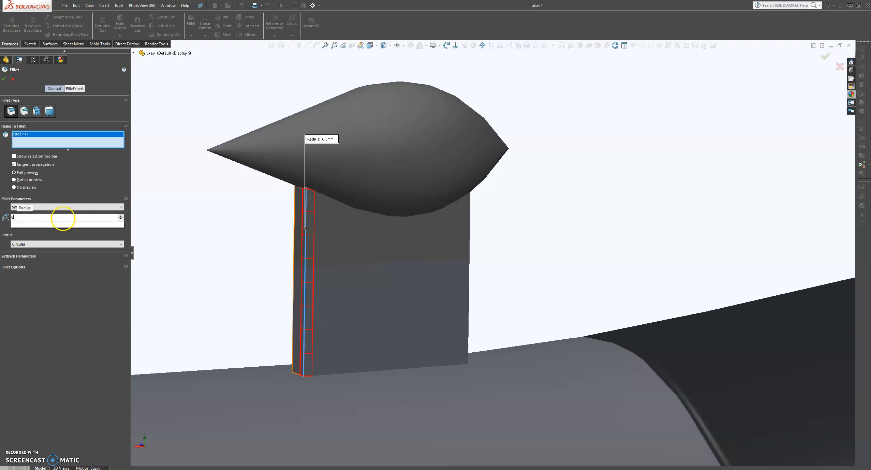
left_click(41, 224)
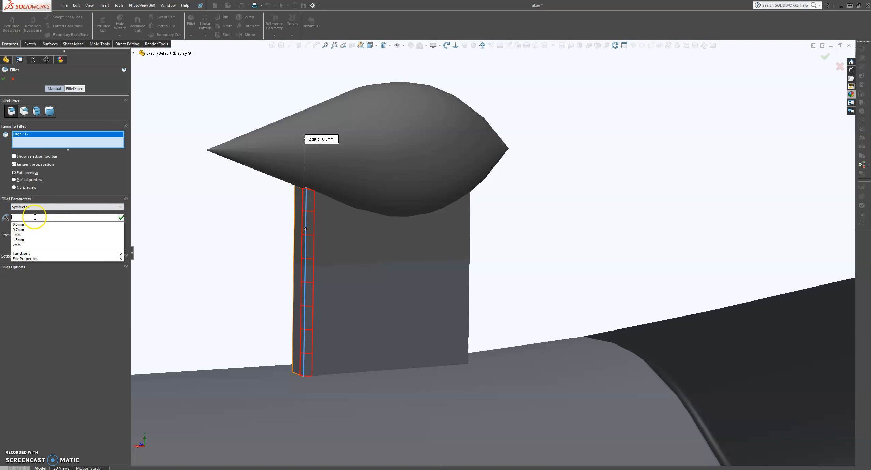
type("0.2")
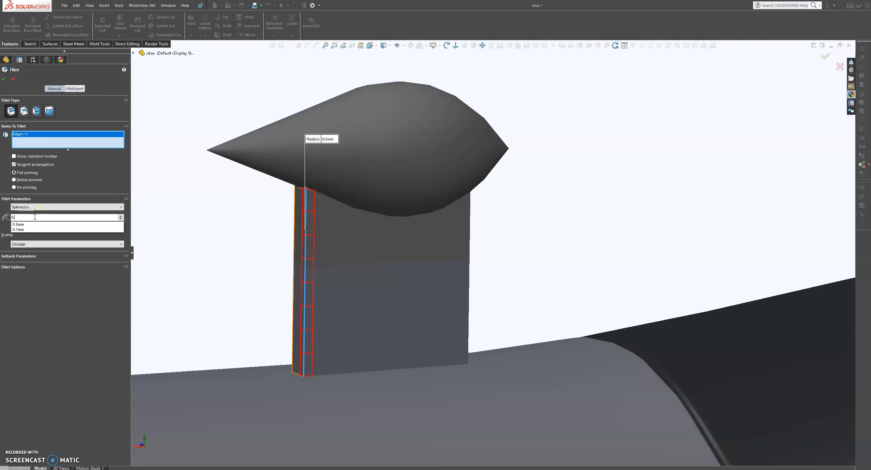
left_click(144, 224)
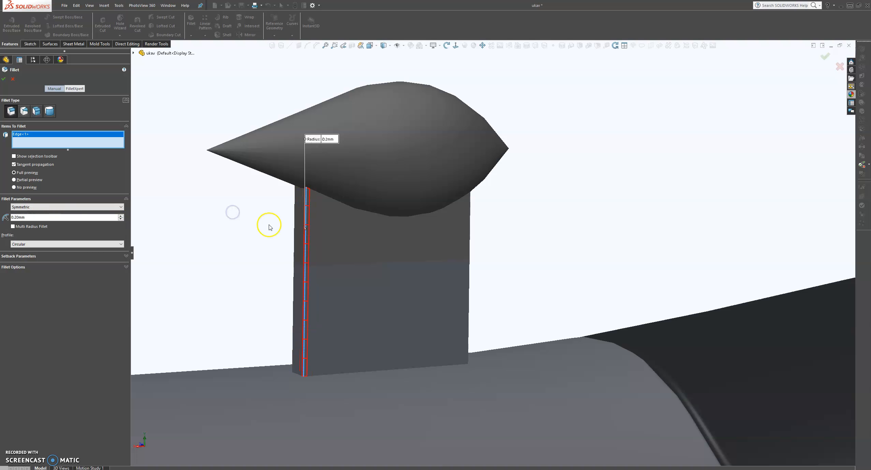
left_click(296, 229)
left_click(470, 241)
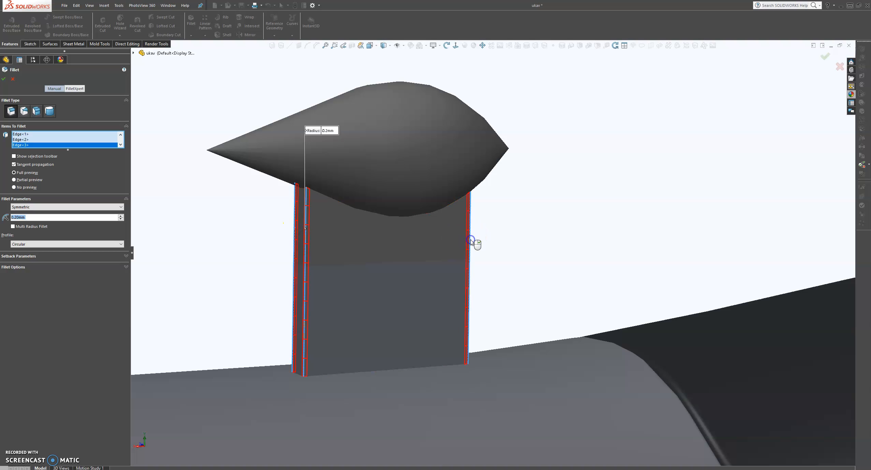
left_click(459, 237)
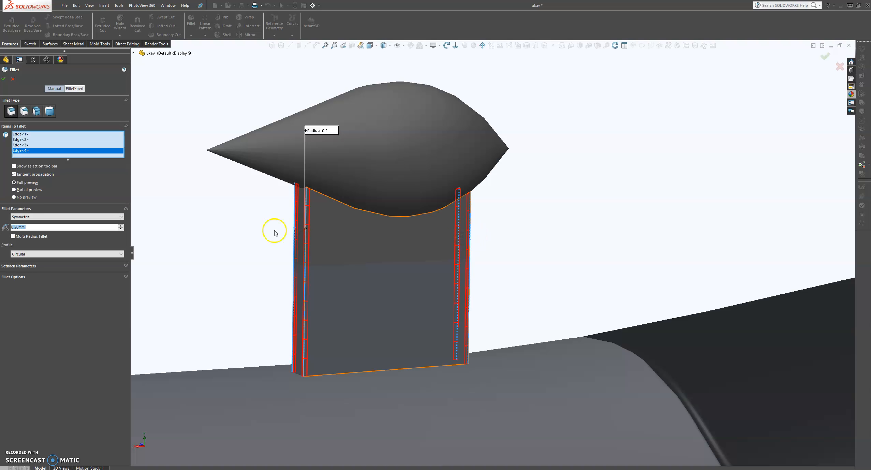
left_click(4, 80)
Examine the antennas above and below the fuselage in the Drone-Firing.jpg reference photo and compare them with the whole drone model
scroll(582, 220, "up", 2)
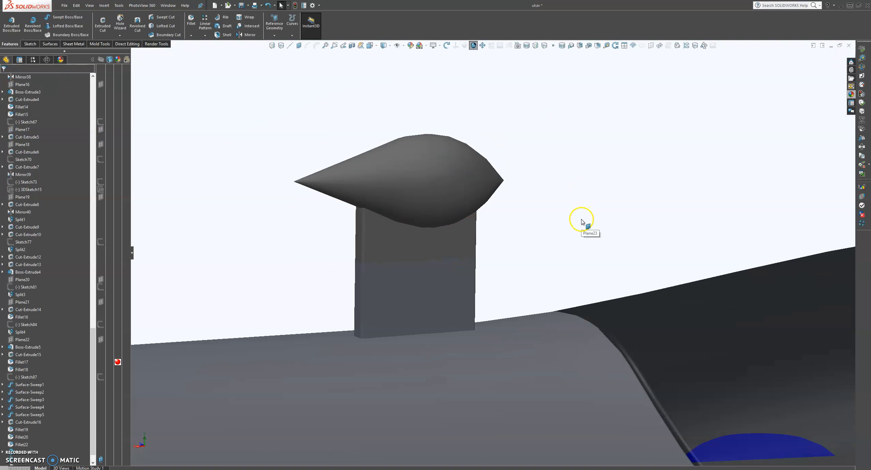
scroll(581, 220, "up", 5)
middle_click_drag(516, 235, 341, 324)
left_click(284, 402)
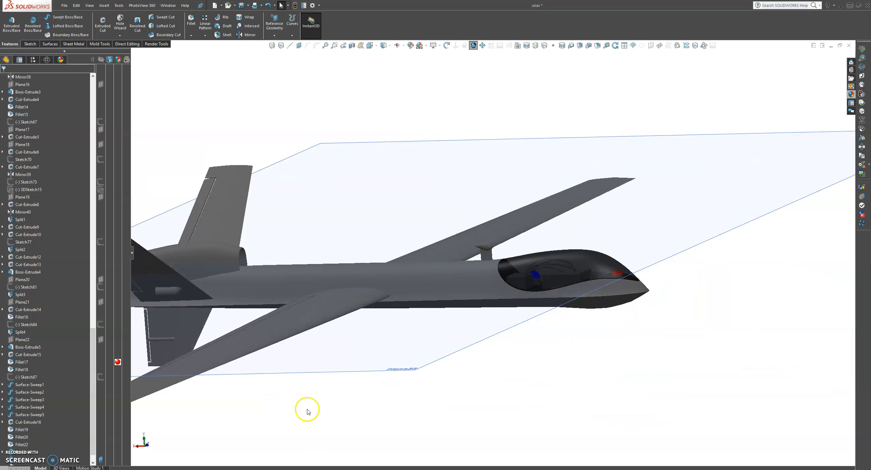
left_click(339, 457)
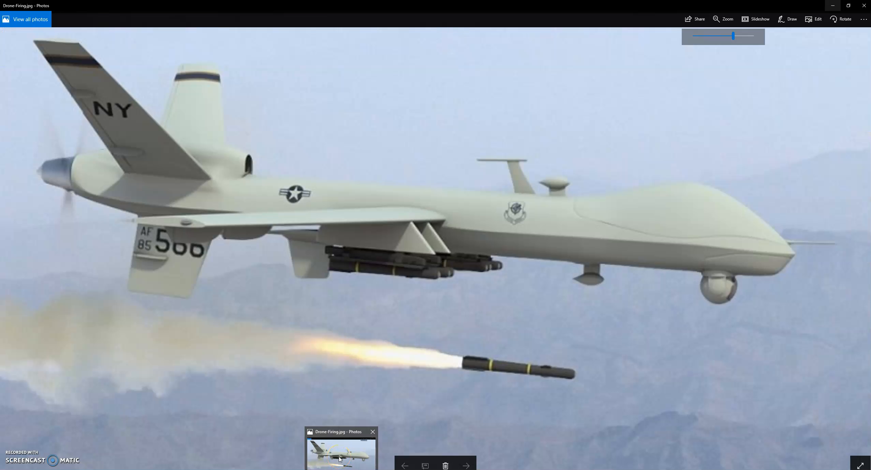
left_click(339, 459)
middle_click_drag(505, 248, 518, 251)
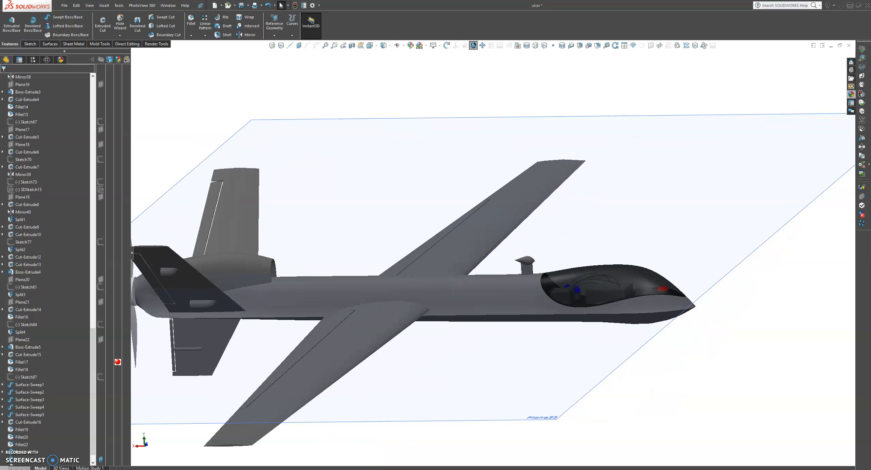
left_click(345, 457)
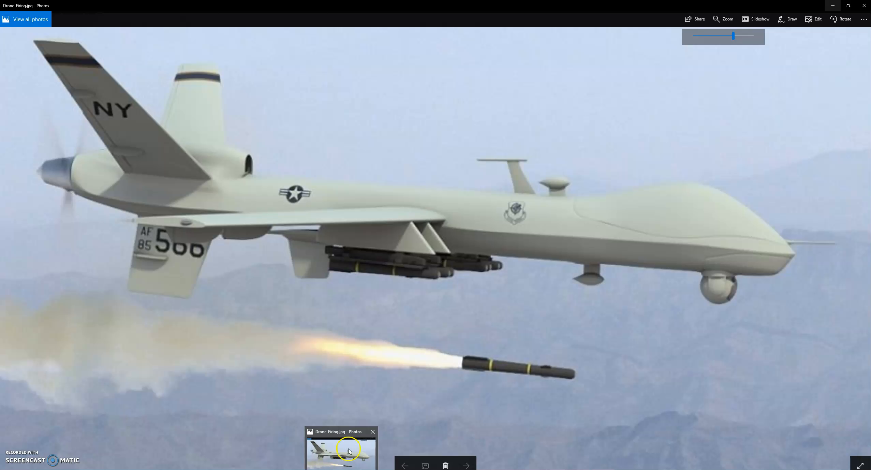
scroll(587, 342, "up", 3)
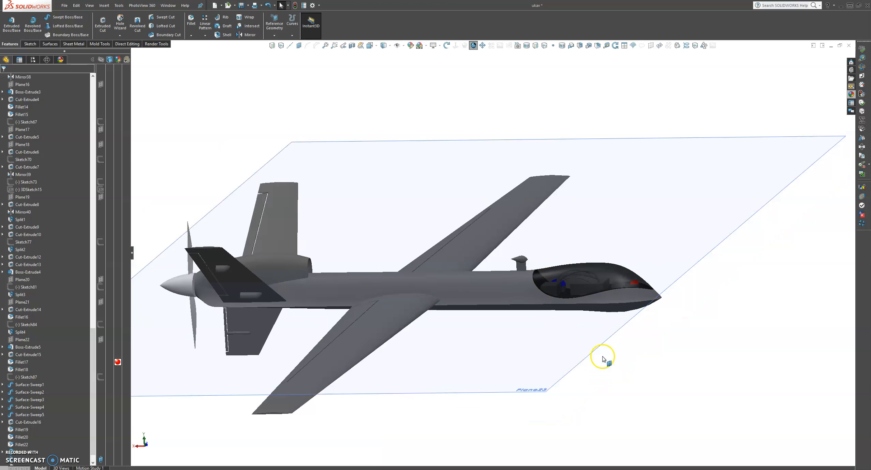
middle_click_drag(562, 274, 541, 278)
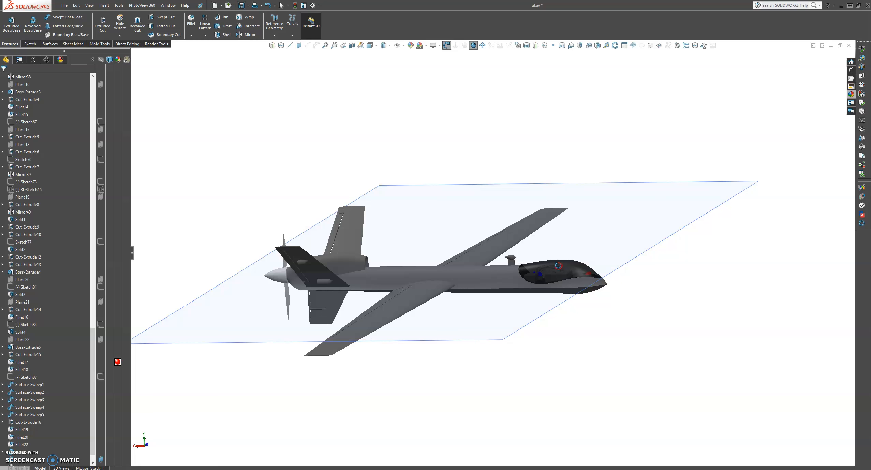
scroll(540, 279, "down", 5)
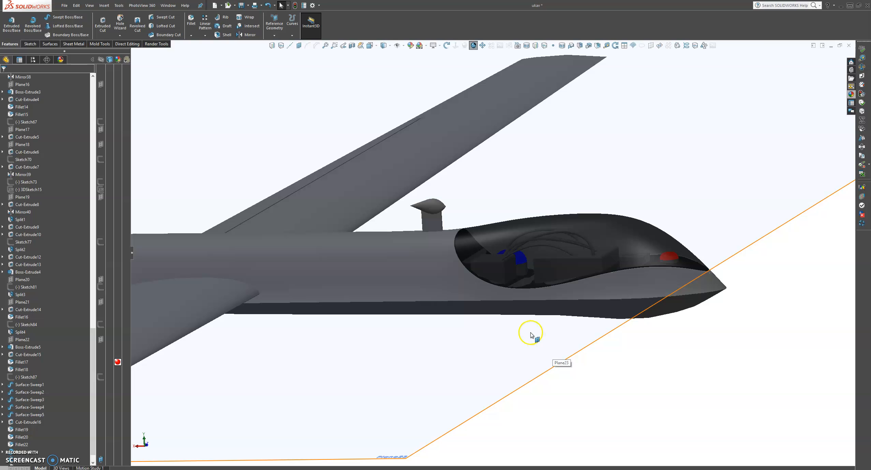
scroll(530, 335, "up", 3)
mouse_move(517, 330)
middle_mouse_down()
mouse_move(517, 315)
mouse_move(513, 322)
middle_mouse_up()
left_click(505, 318)
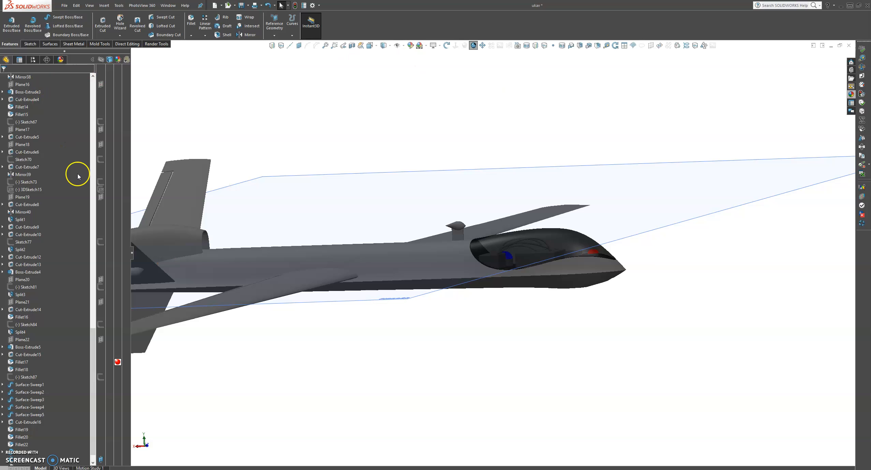
Start a sketch on the Front Plane and draw a short horizontal construction line ahead of the nose, level with its tip
left_click_drag(93, 336, 92, 82)
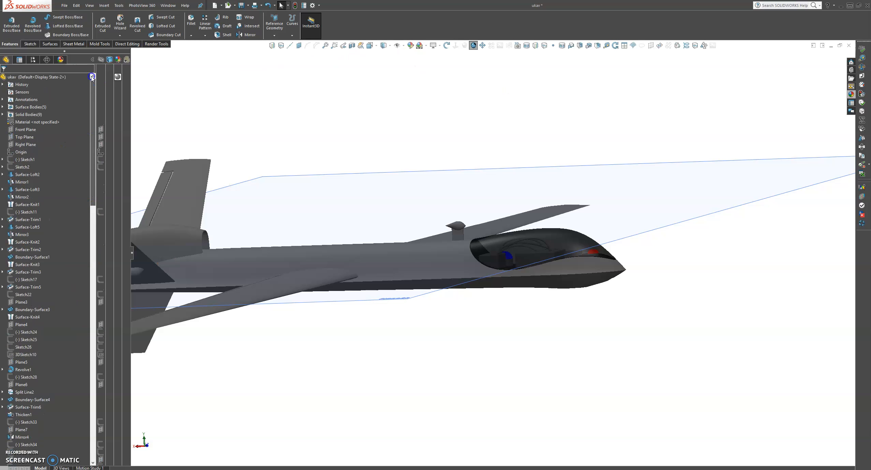
left_click(30, 130)
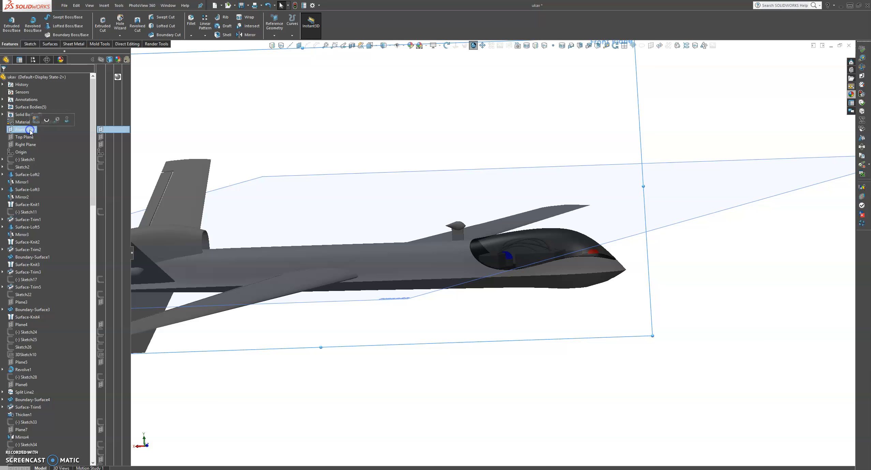
left_click(37, 120)
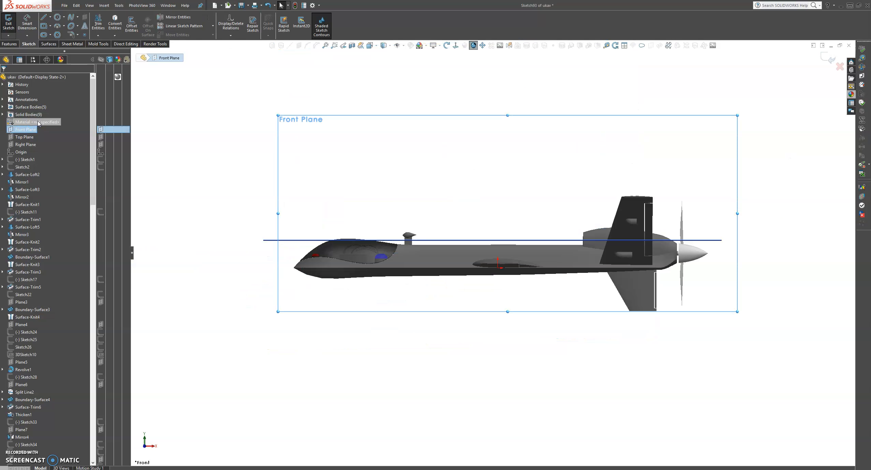
scroll(463, 255, "down", 3)
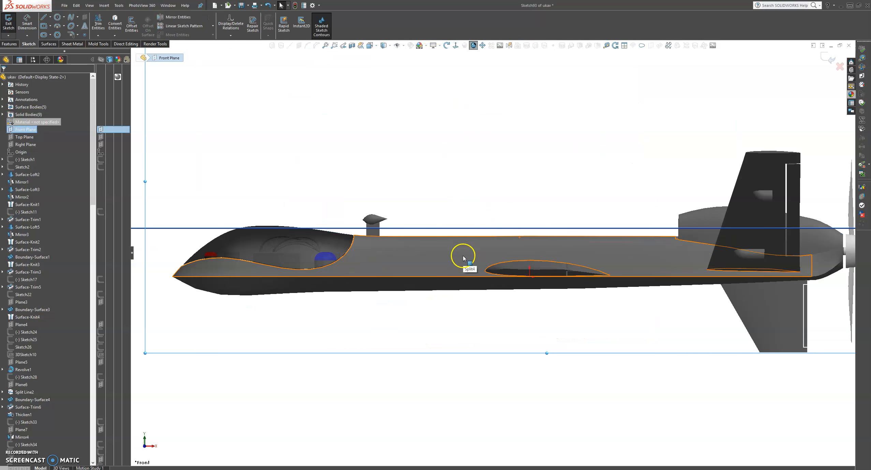
left_click(49, 18)
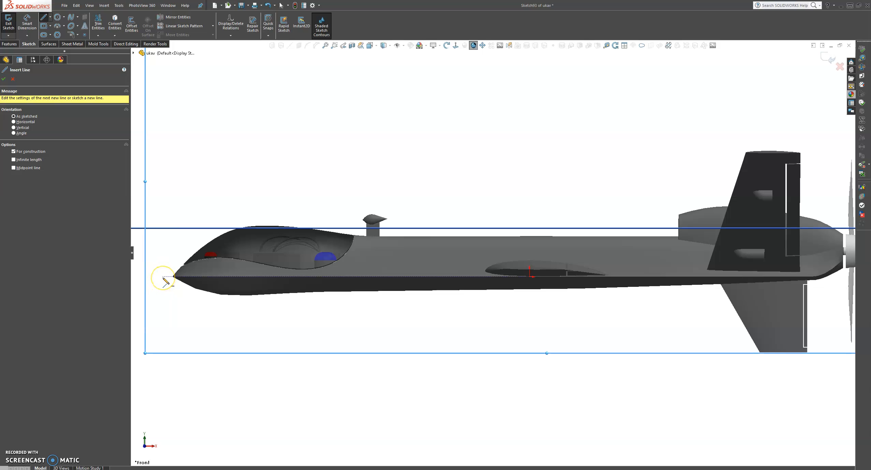
mouse_move(163, 276)
left_mouse_down()
mouse_move(152, 283)
mouse_move(147, 277)
left_mouse_up()
key("Escape")
key("Escape")
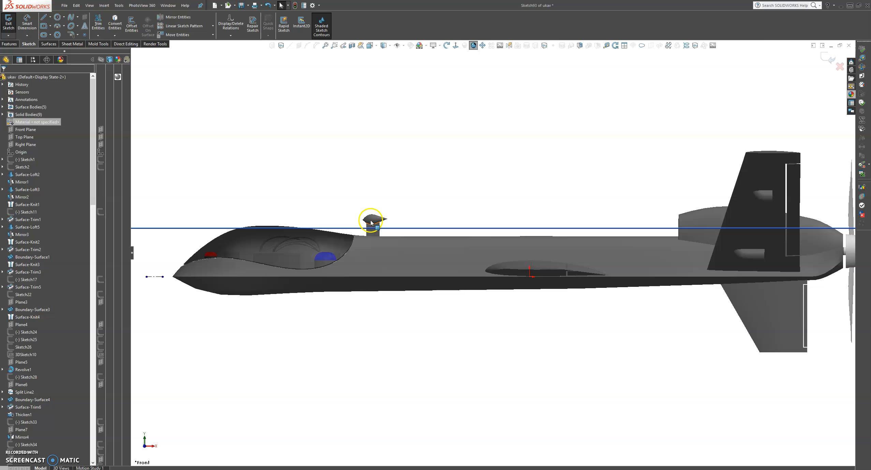
Convert the upper silhouette edge of the antenna's teardrop head into a sketch curve
left_click(110, 23)
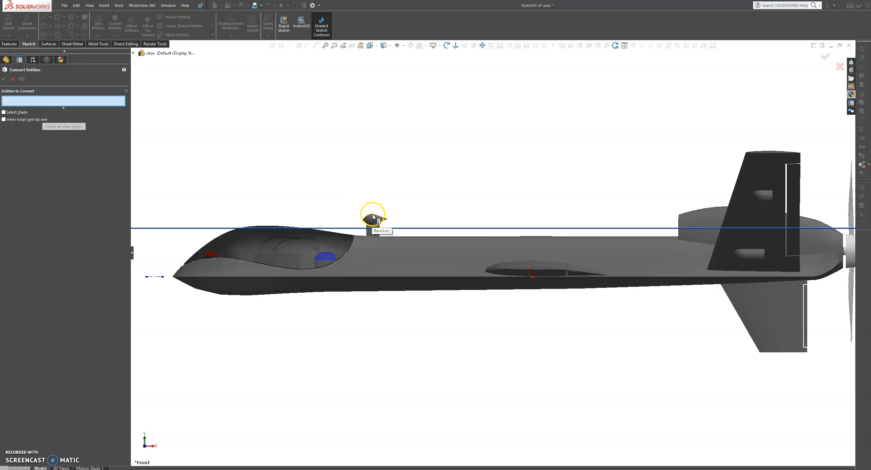
left_click(373, 215)
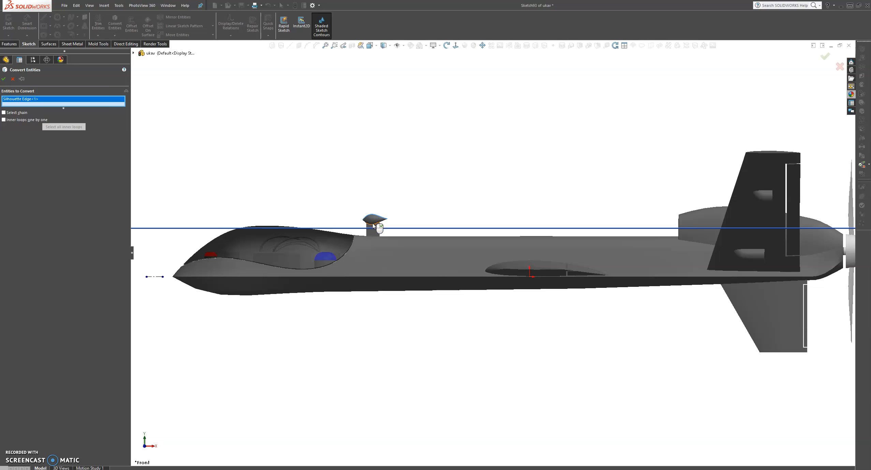
scroll(373, 225, "down", 4)
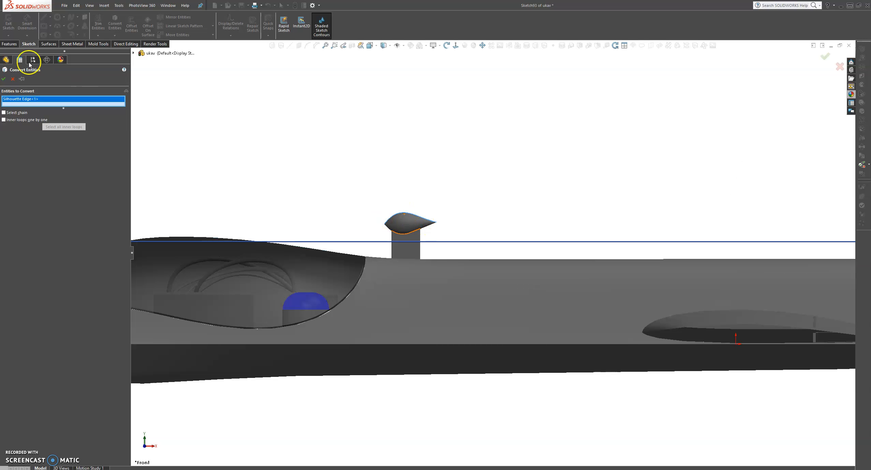
left_click(5, 80)
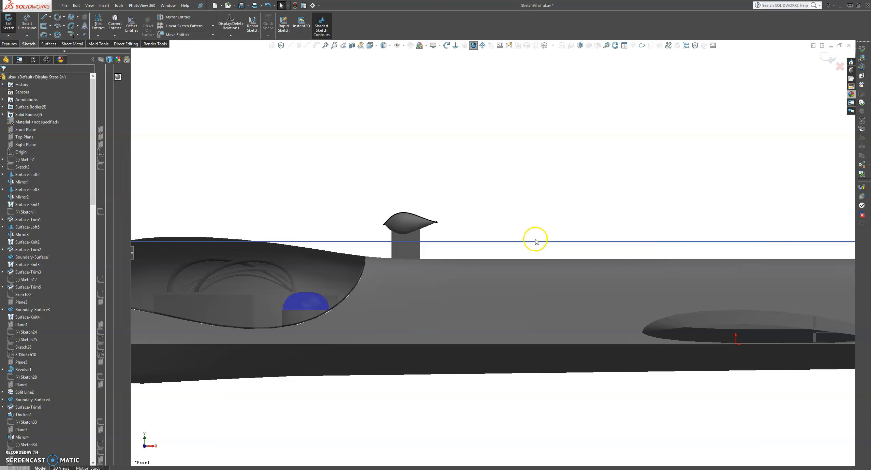
Mirror the converted teardrop spline about the construction line to place a copy below the fuselage
scroll(535, 240, "up", 3)
left_click(177, 17)
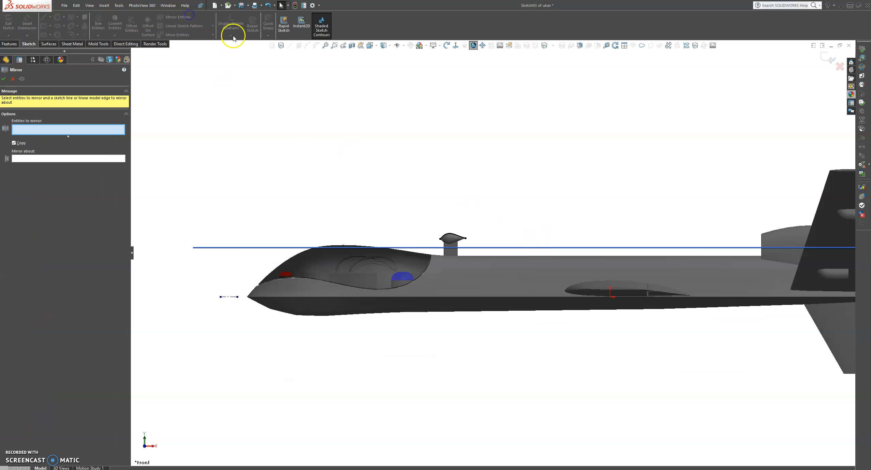
left_click(455, 235)
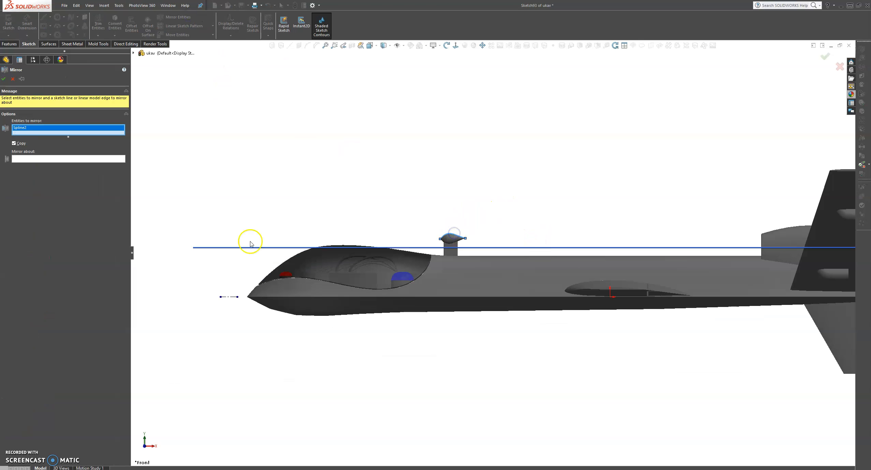
left_click(229, 297)
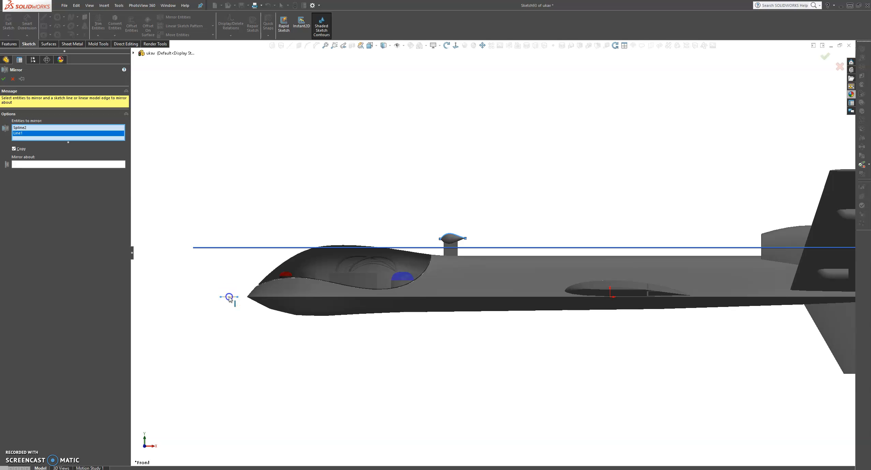
right_click(68, 133)
left_click(86, 147)
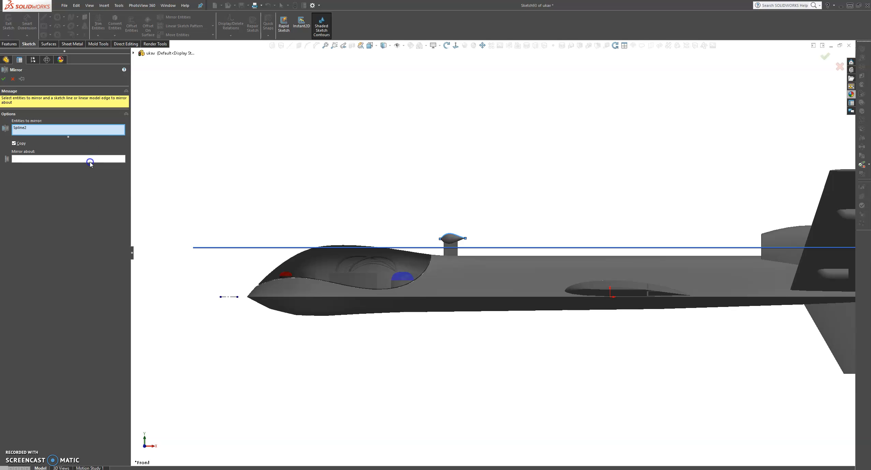
left_click(90, 160)
left_click(228, 297)
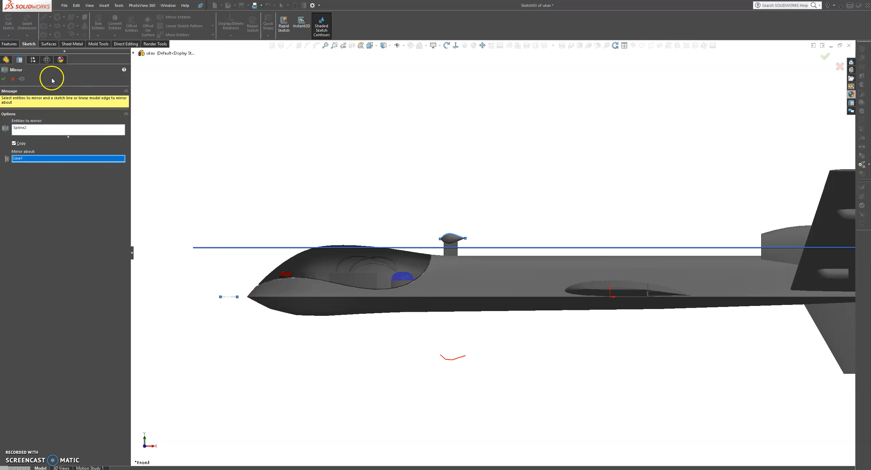
left_click(4, 80)
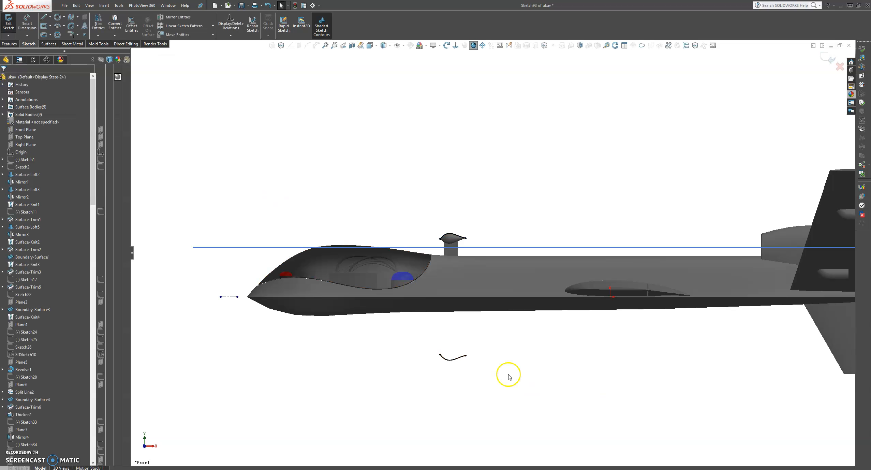
Delete the Symmetric relation from the mirrored teardrop spline below the fuselage
scroll(496, 370, "down", 2)
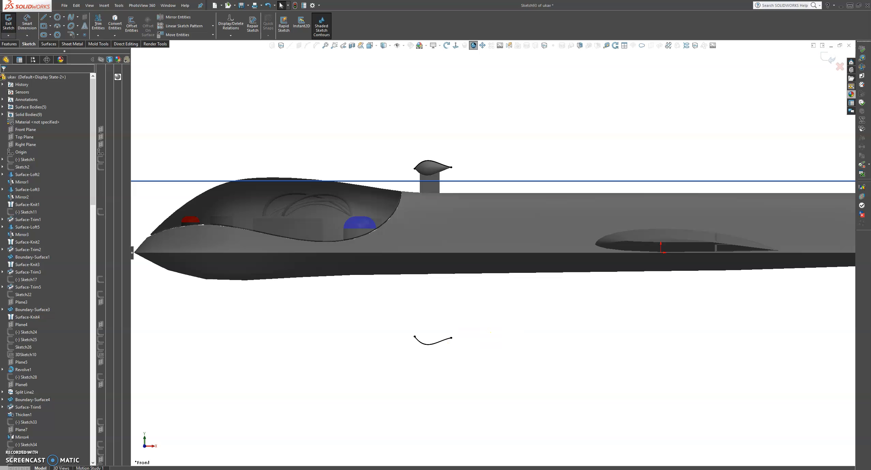
mouse_move(342, 469)
left_click(422, 345)
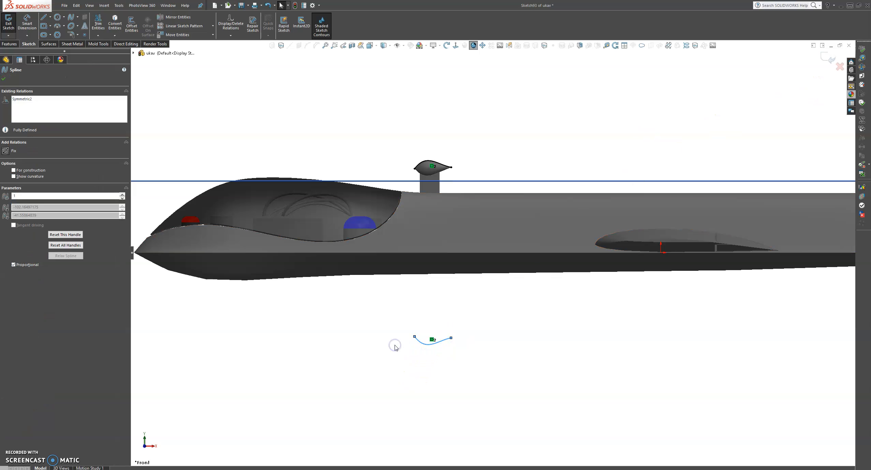
right_click(30, 100)
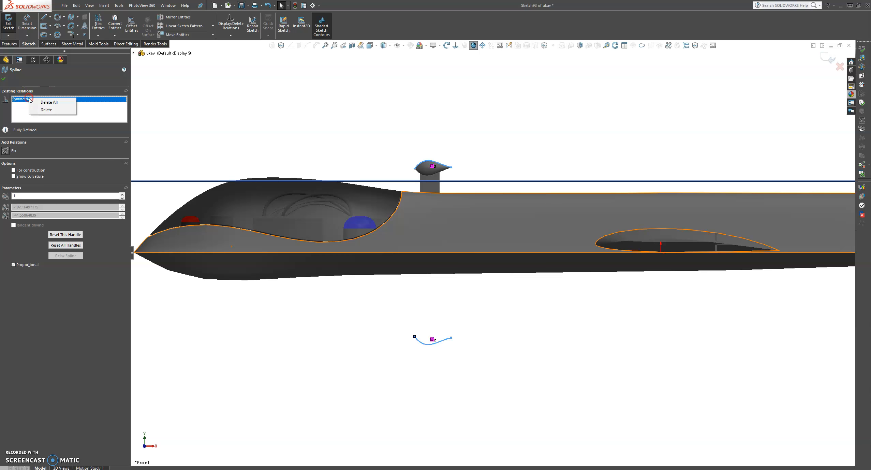
left_click(49, 109)
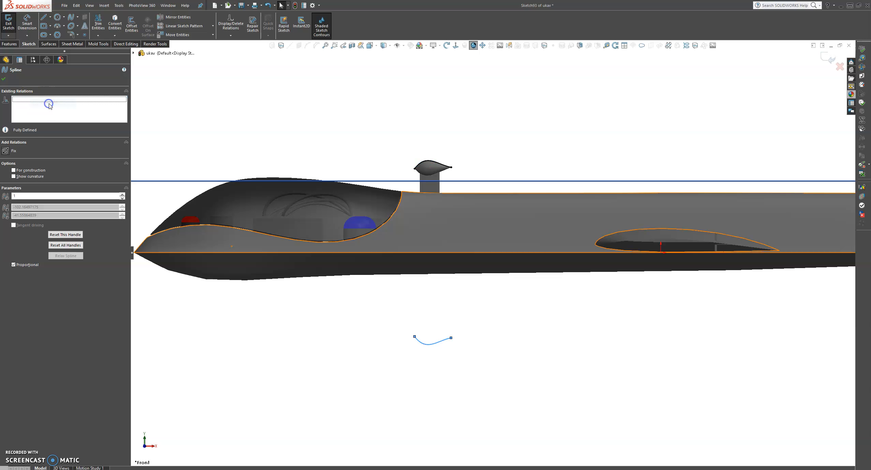
left_click(396, 344)
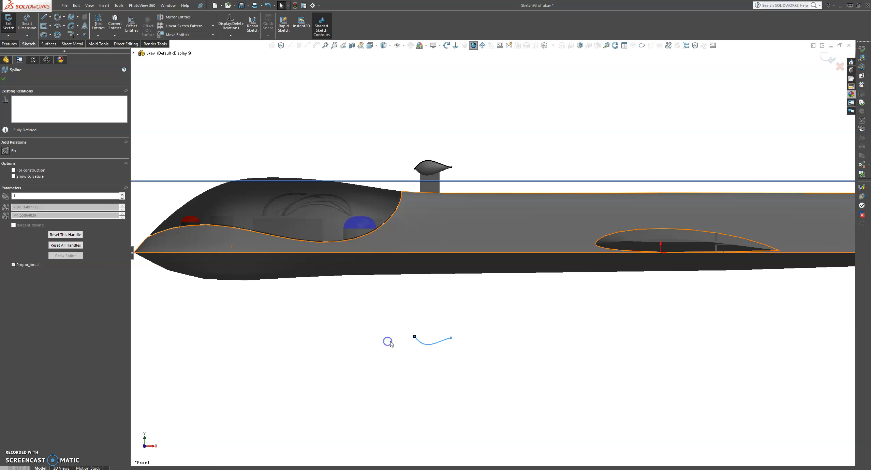
left_click(451, 338)
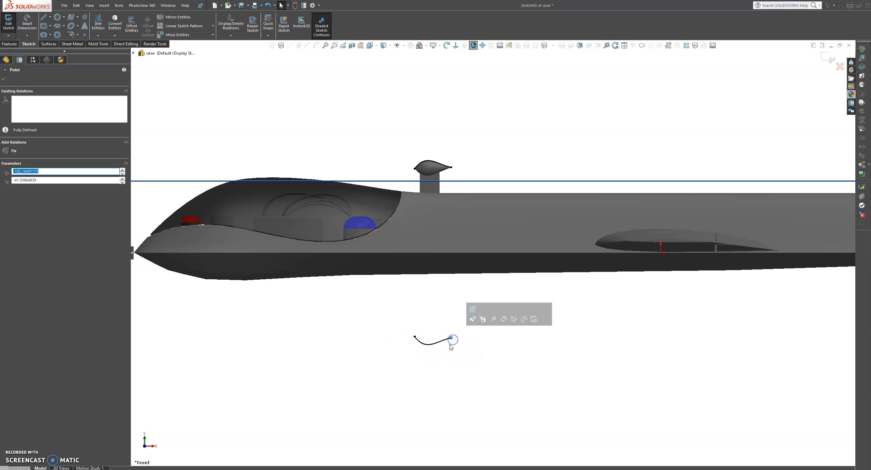
left_click(431, 345)
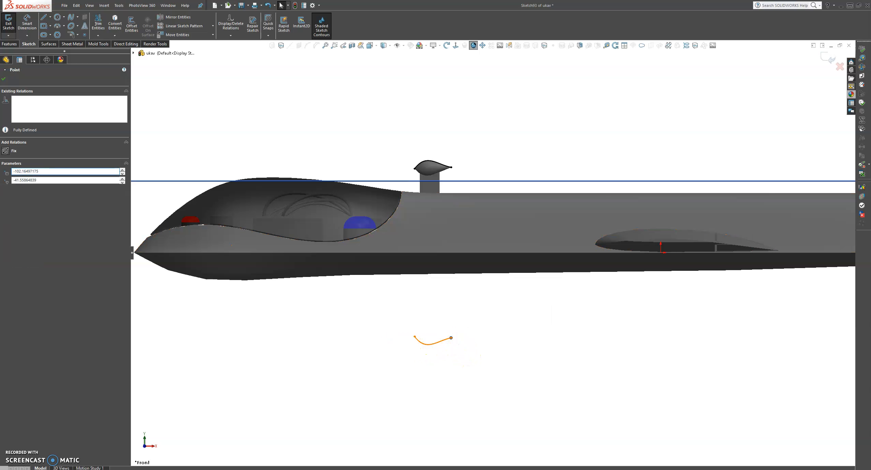
right_click(431, 346)
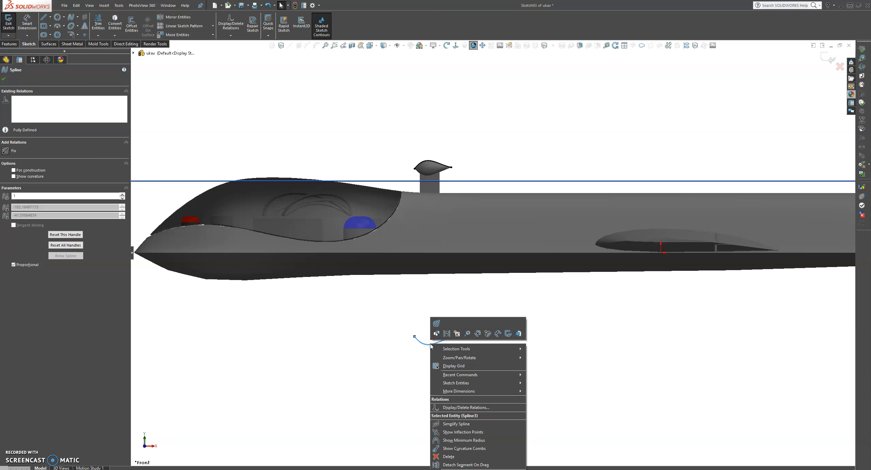
left_click(505, 299)
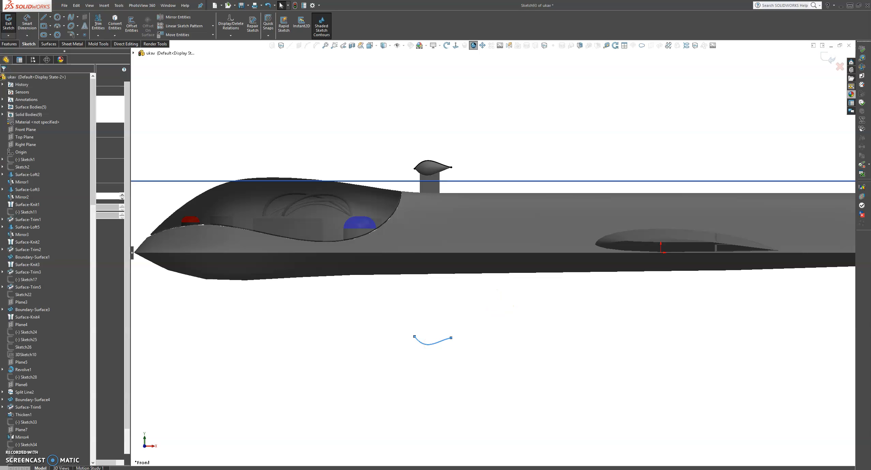
left_click(437, 345)
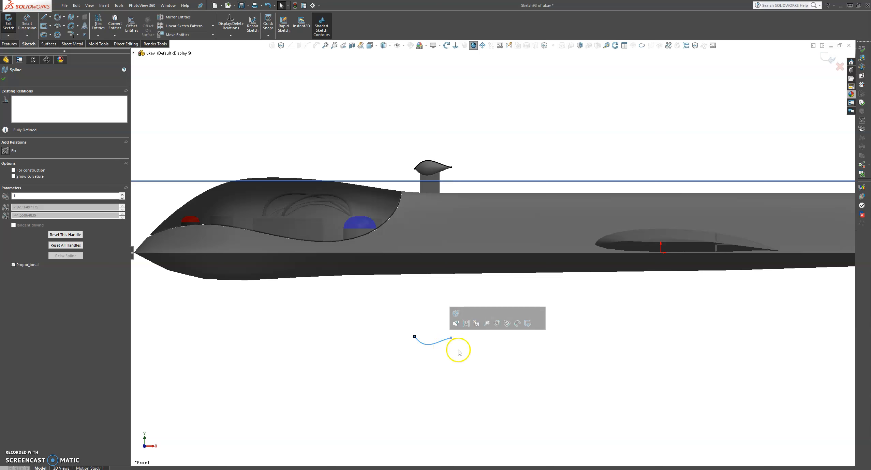
left_click(486, 348)
Draw a horizontal construction line ahead of the lower spline, level with the spline's front endpoint
left_click(50, 16)
left_click(67, 33)
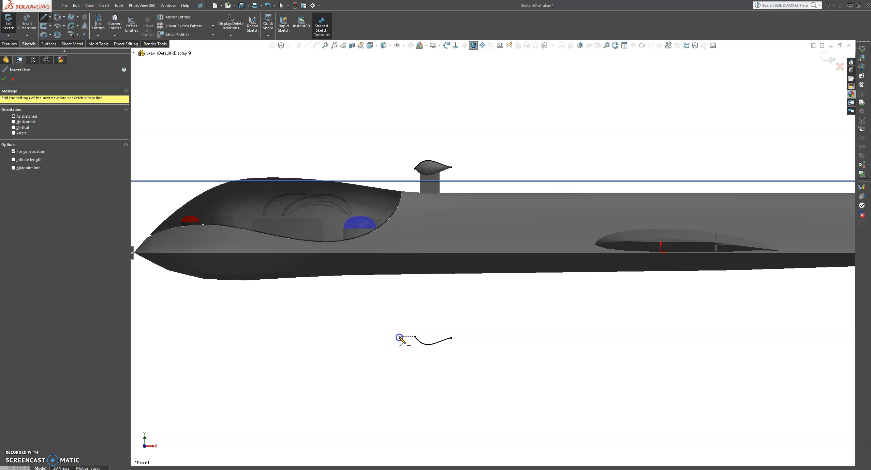
left_click(399, 338)
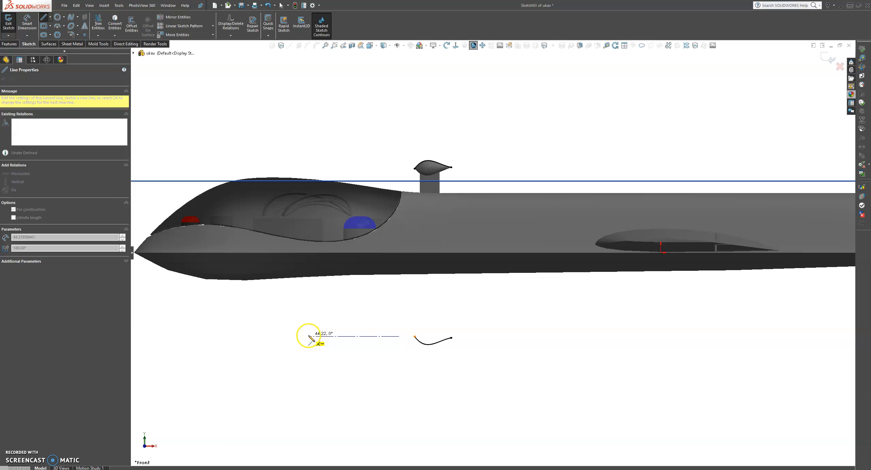
left_click(262, 336)
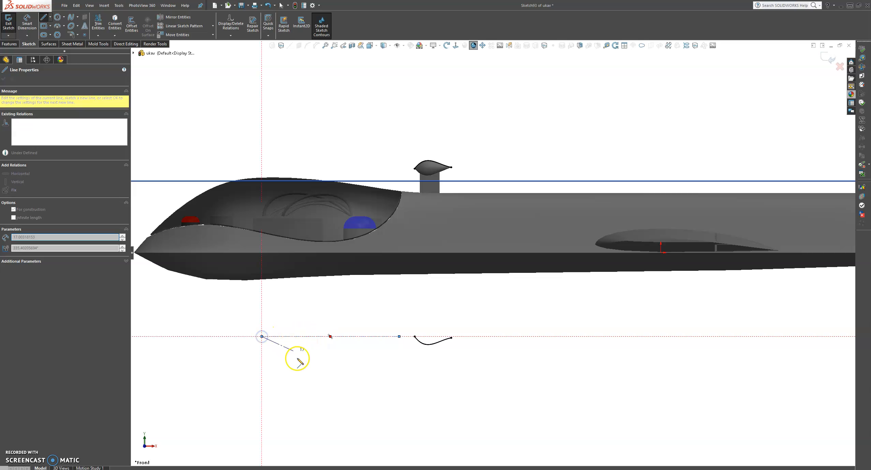
key("Escape")
key("Escape")
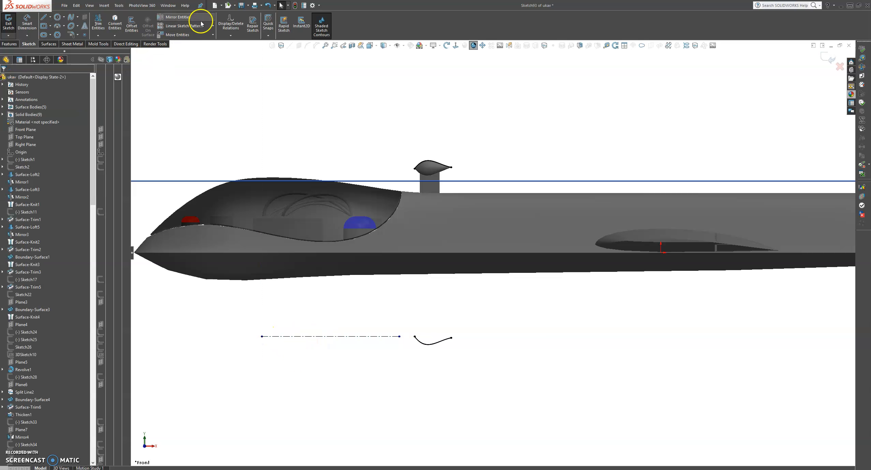
Start a linear sketch pattern, clear its X-axis direction and try to use the construction line as the direction instead
left_click(184, 26)
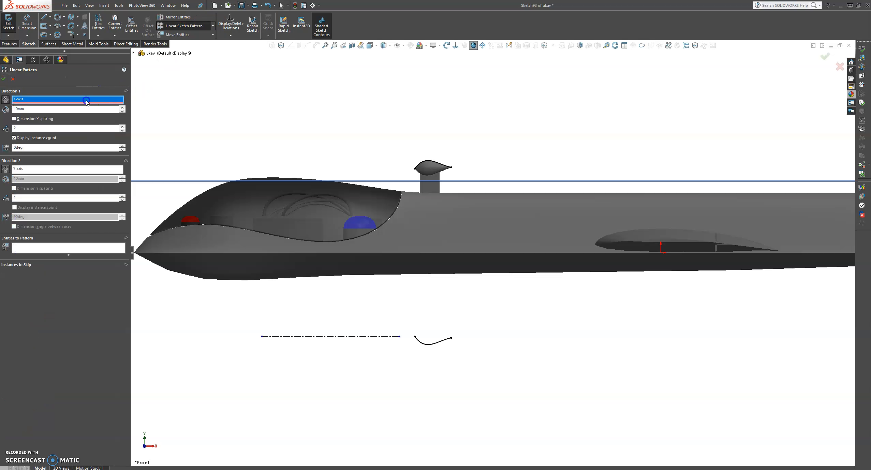
right_click(89, 104)
left_click(103, 103)
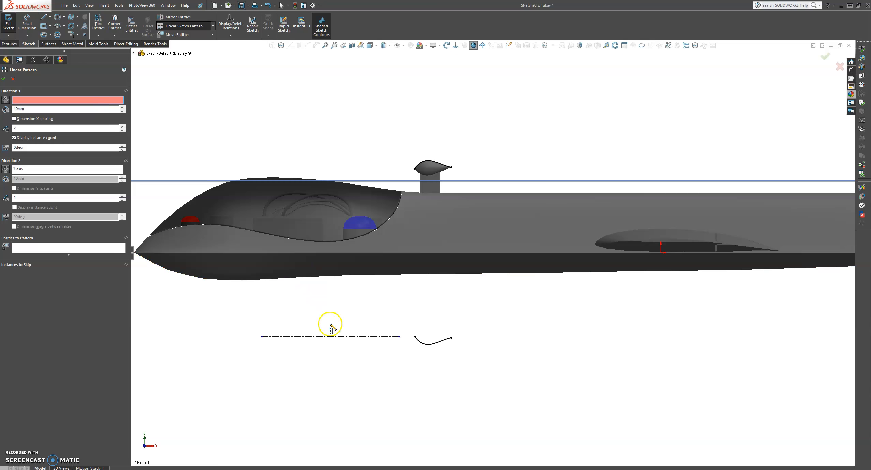
left_click(341, 337)
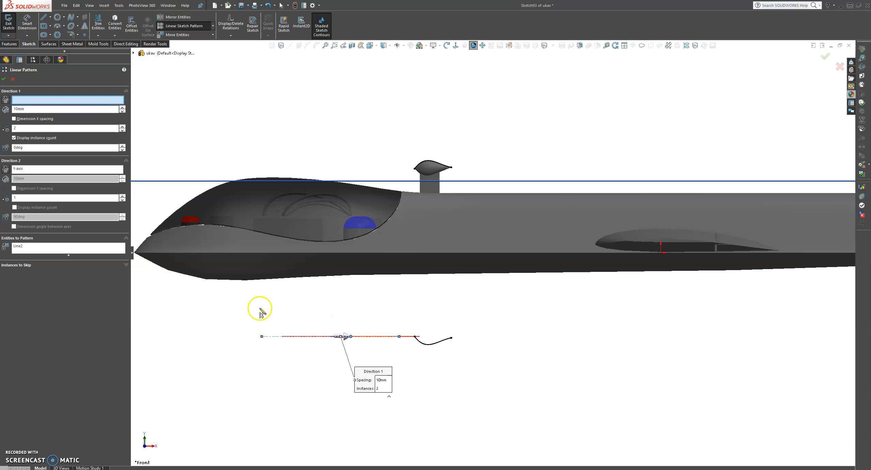
left_click(346, 337)
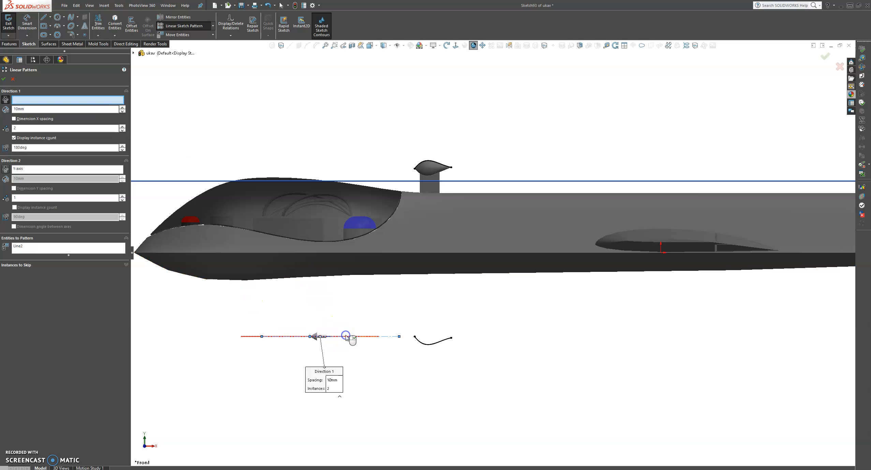
left_click(70, 245)
right_click(70, 247)
left_click(80, 253)
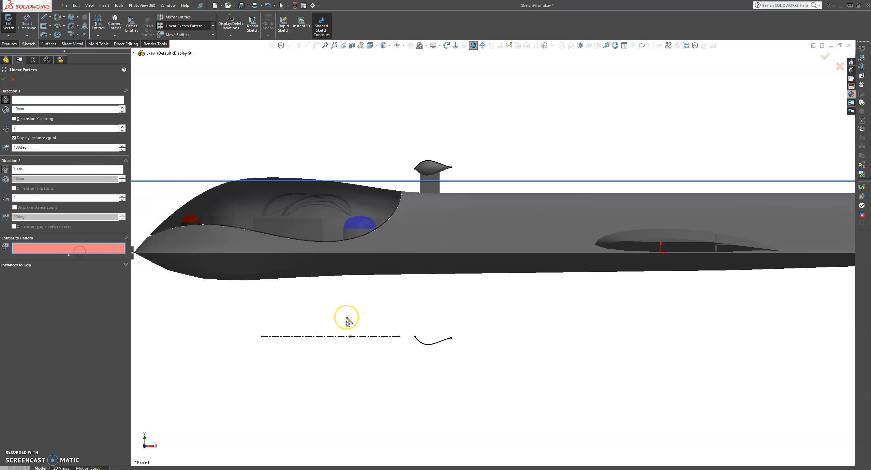
Try to pattern the lower spline forward with 2 instances at 30 mm and 182°, checking the antenna position in the Drone-Firing.jpg photo
left_click(425, 343)
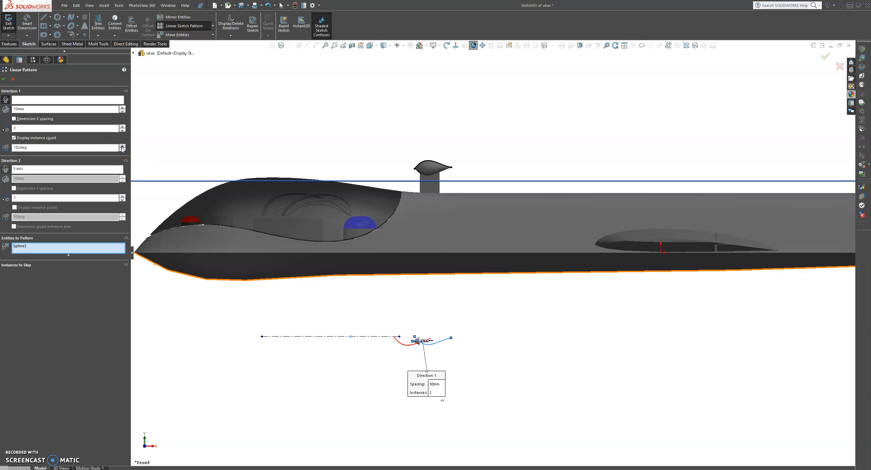
left_click(122, 108)
left_click(122, 107)
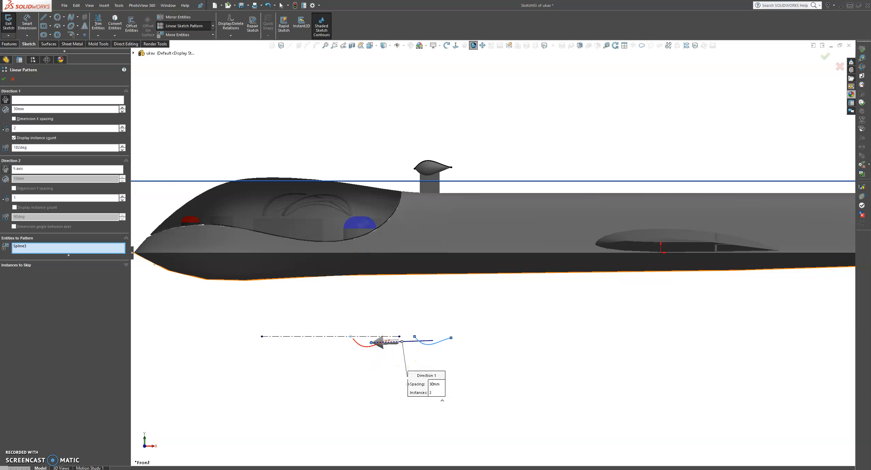
left_click(337, 465)
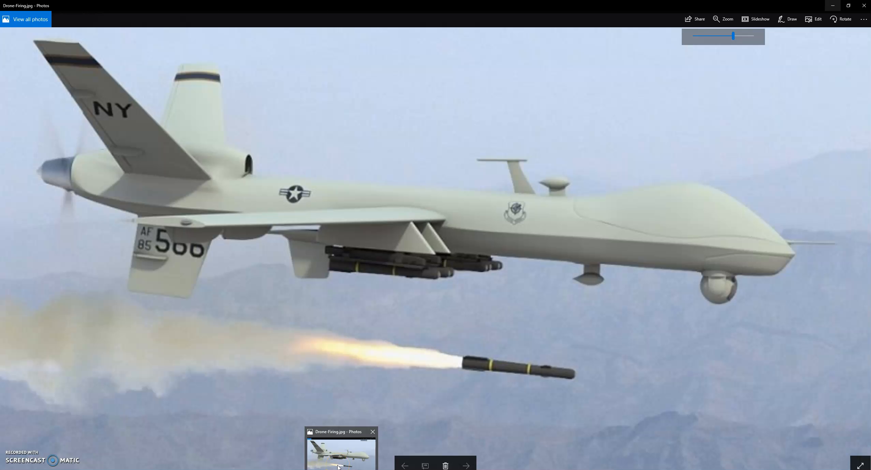
key("alt+Tab")
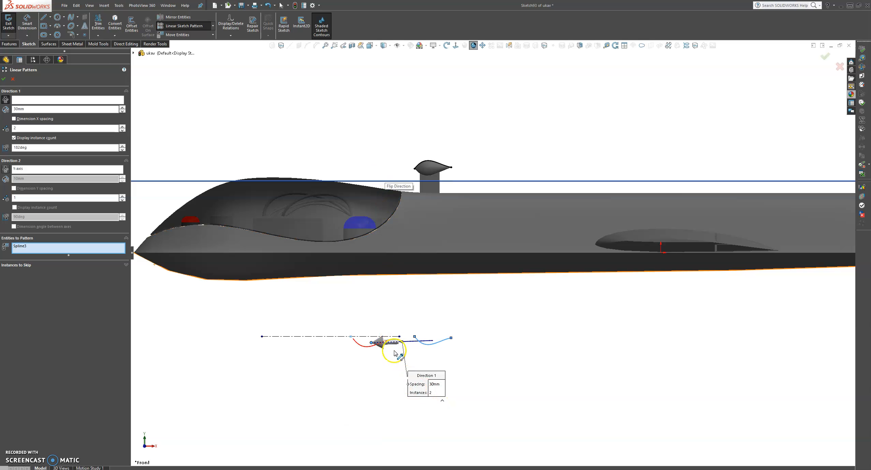
left_click(4, 79)
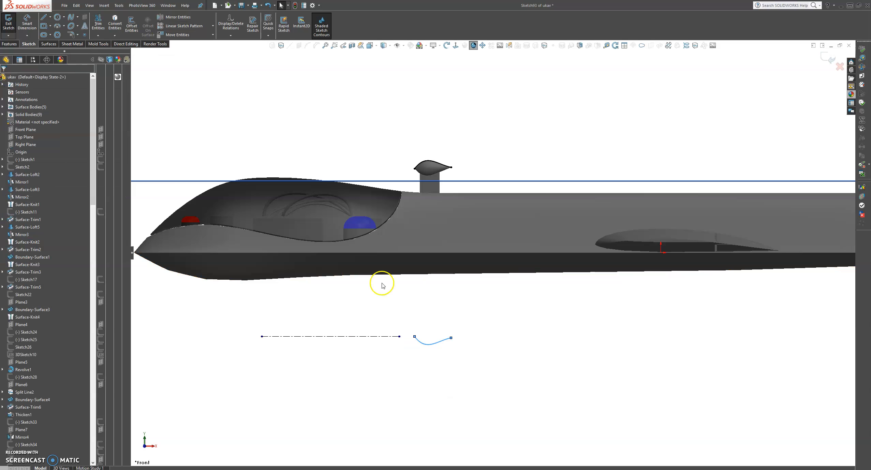
Pattern the lower spline forward along the reversed X-axis with 2 instances spaced 30 mm apart
left_click(186, 31)
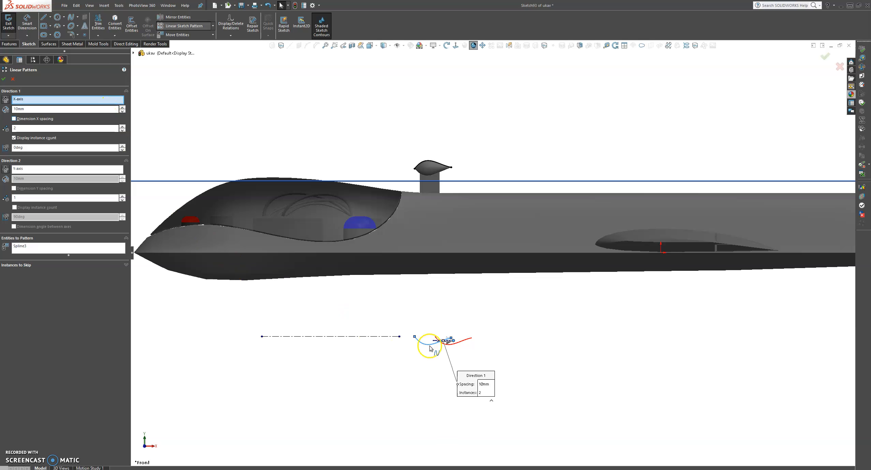
left_click(450, 341)
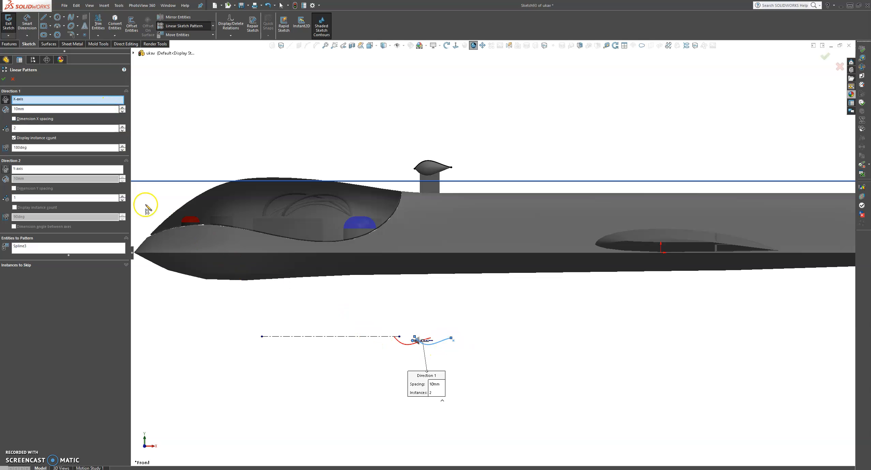
left_click(122, 108)
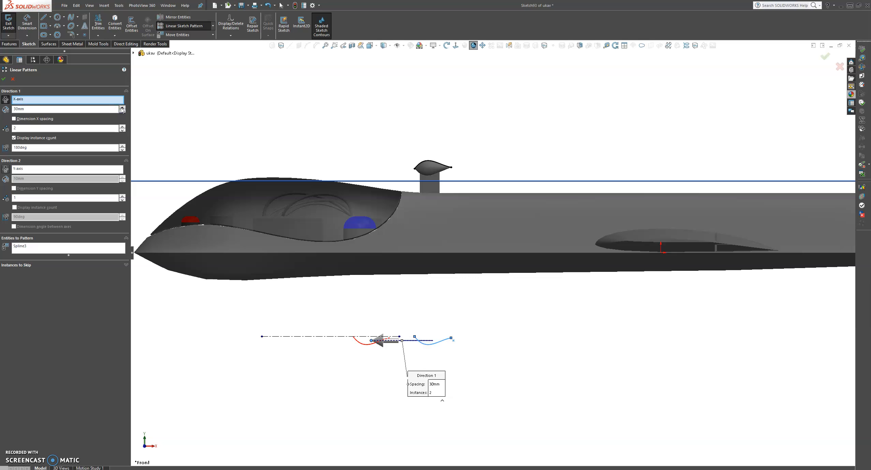
left_click(4, 79)
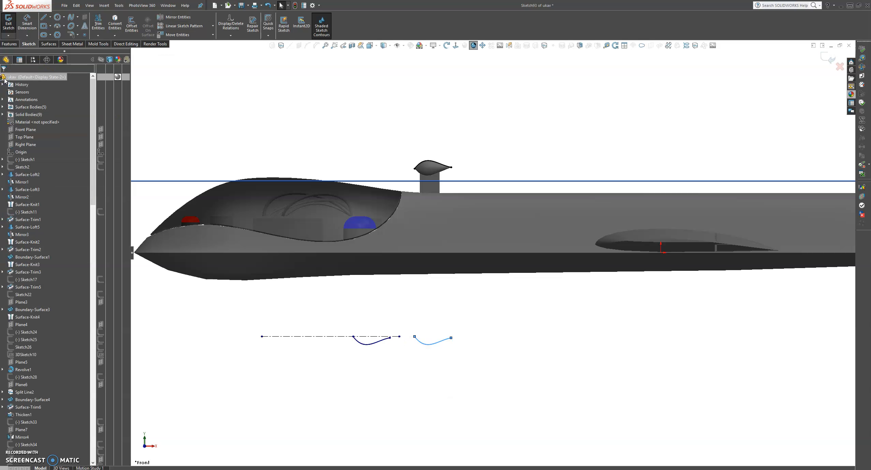
Trim away the rear original of the lower spline and the construction line, keeping the patterned copy
left_click(460, 358)
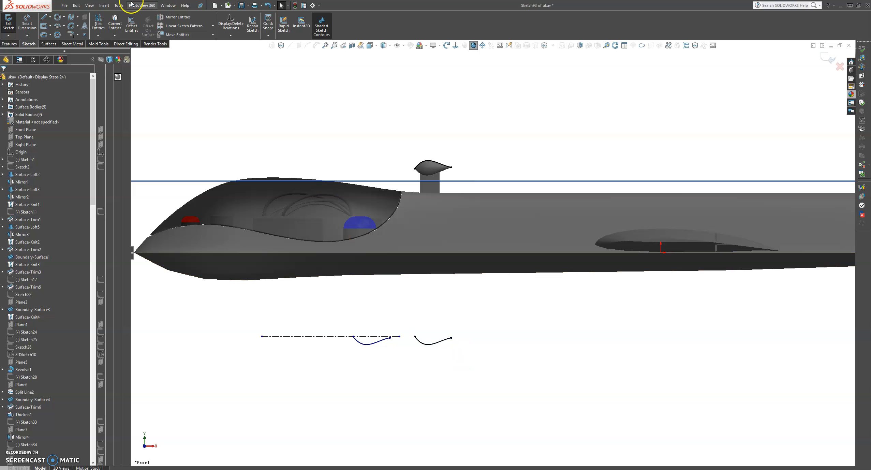
left_click(98, 23)
mouse_move(423, 315)
left_mouse_down()
mouse_move(441, 361)
mouse_move(341, 346)
mouse_move(316, 366)
left_mouse_up()
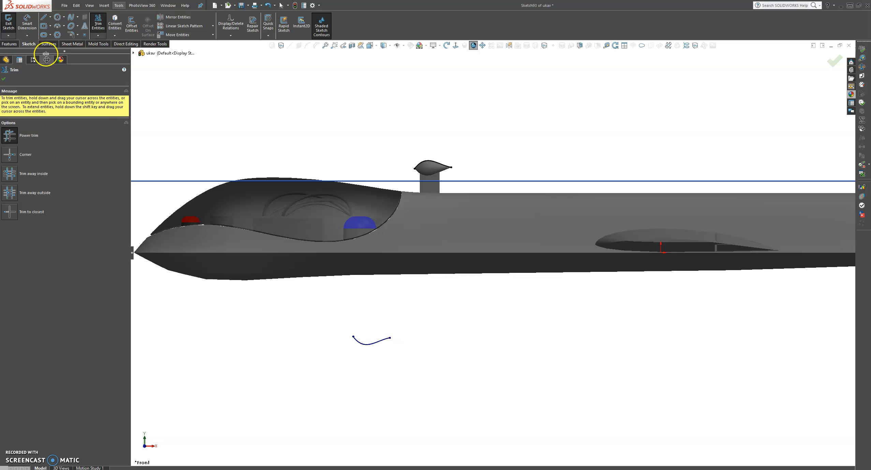
left_click(4, 79)
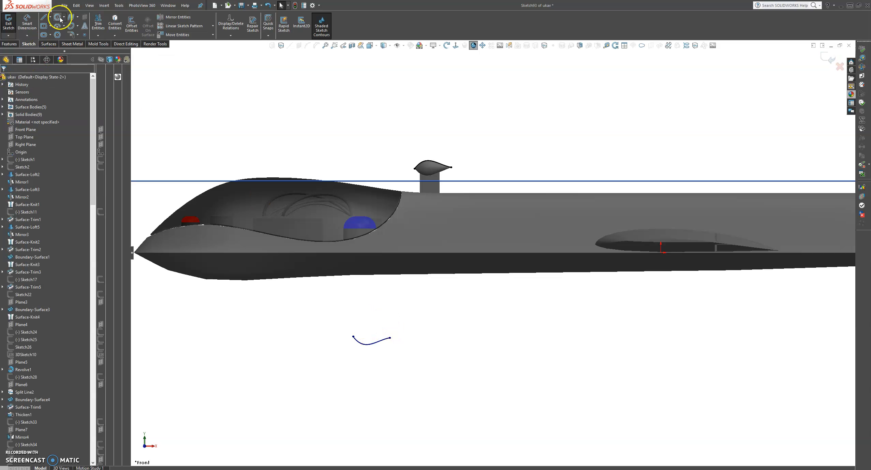
Draw a horizontal construction line about 28 mm long behind the remaining lower spline, level with its front endpoint
left_click(50, 17)
left_click(56, 34)
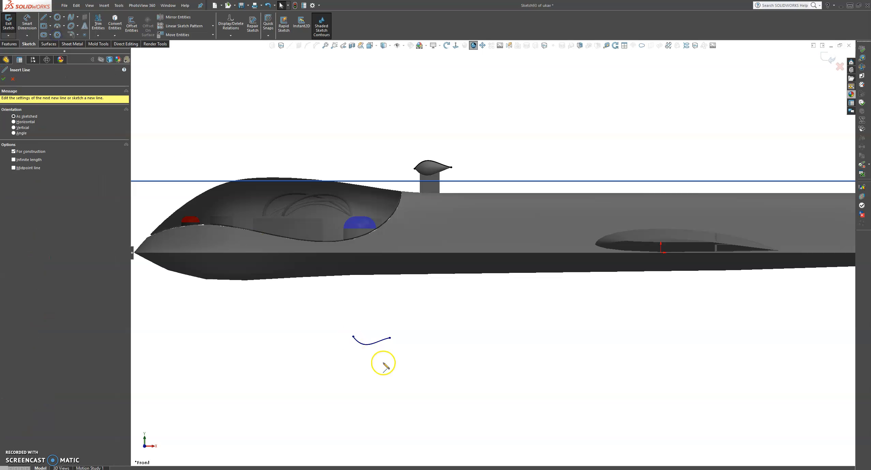
left_click(390, 338)
key("Escape")
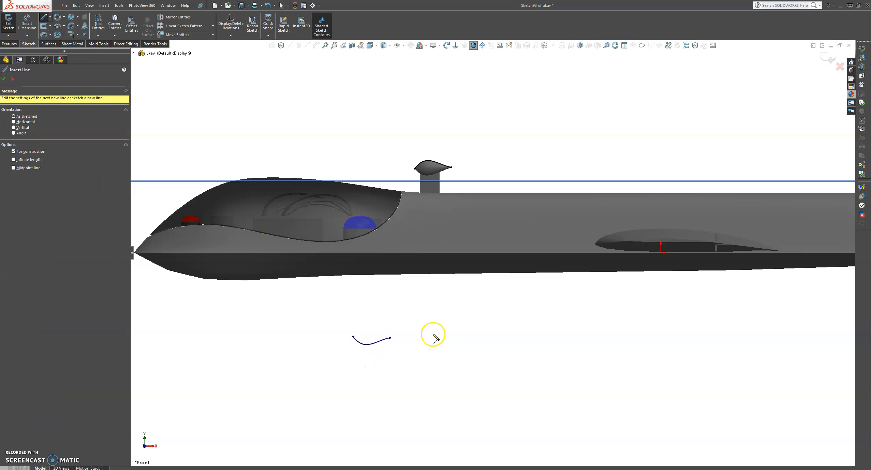
left_click(433, 337)
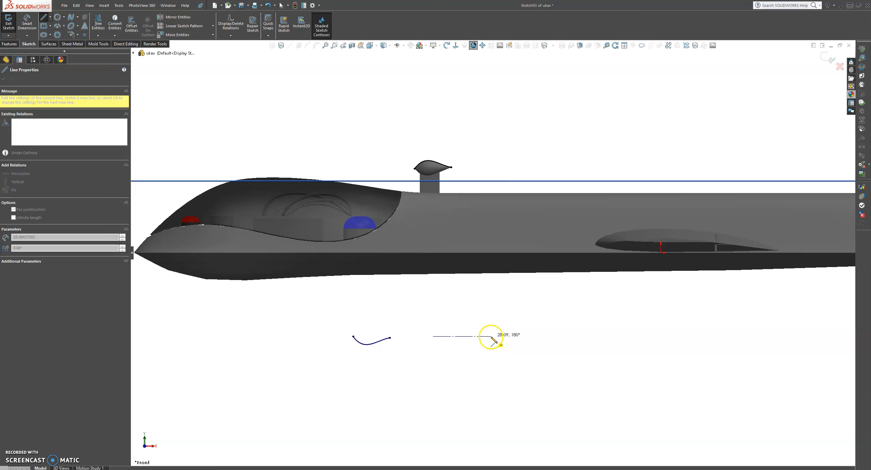
left_click(492, 336)
key("Escape")
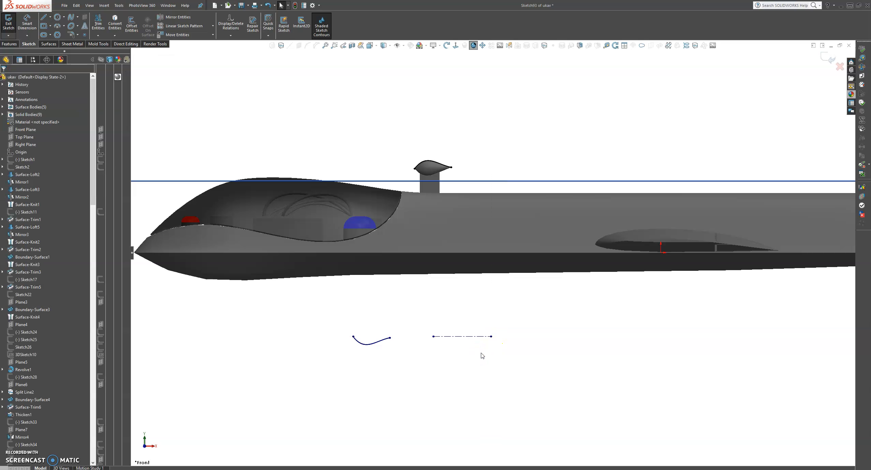
Try to revolve the lower antenna spline 360° about the separate construction line behind it
left_click(10, 44)
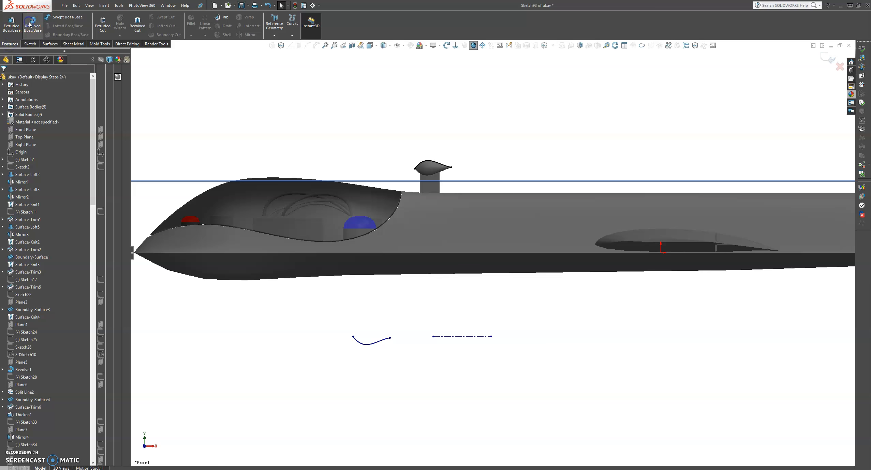
left_click(30, 24)
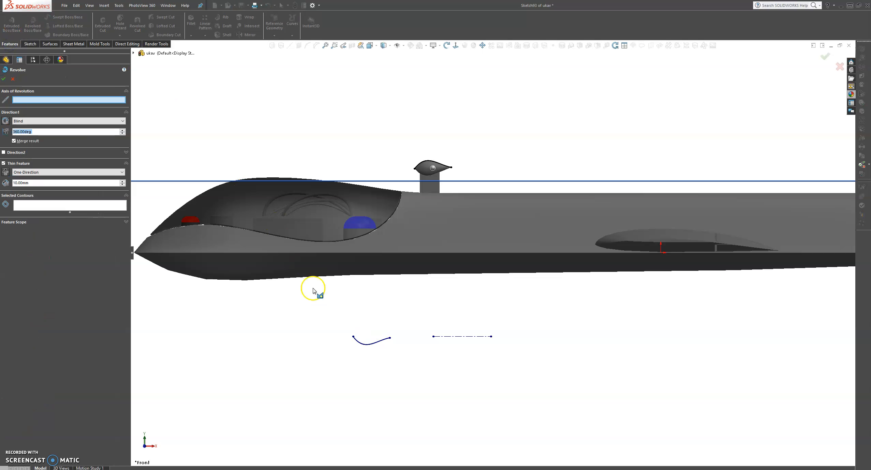
left_click(459, 336)
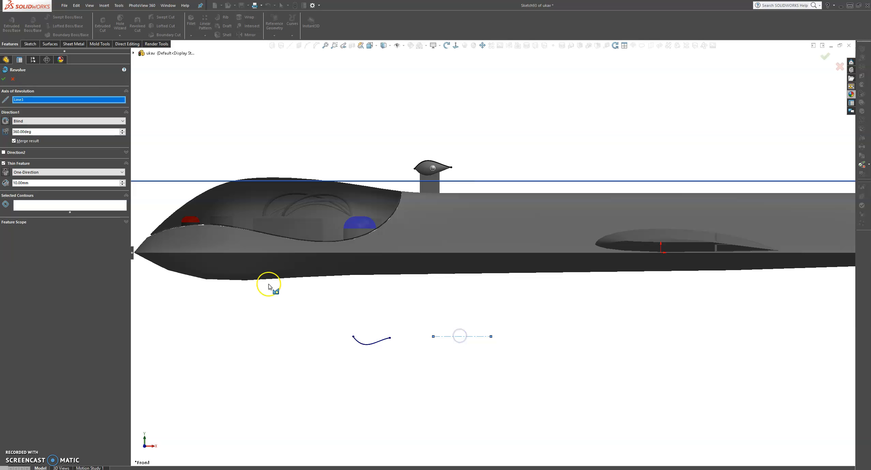
left_click(109, 205)
left_click(366, 345)
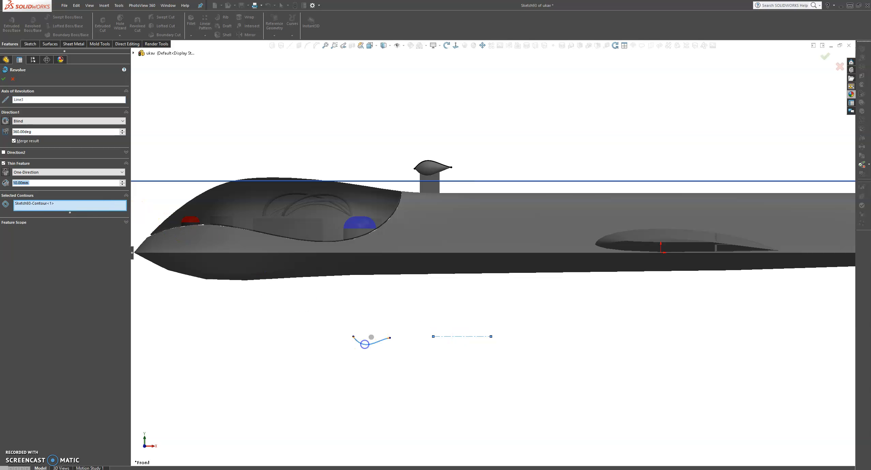
left_click(5, 79)
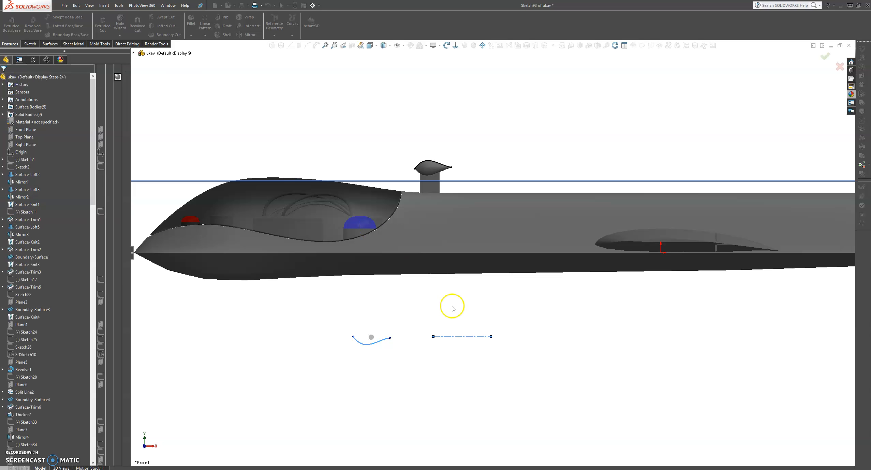
Trim away the construction line behind the lower antenna spline
scroll(400, 357, "down", 4)
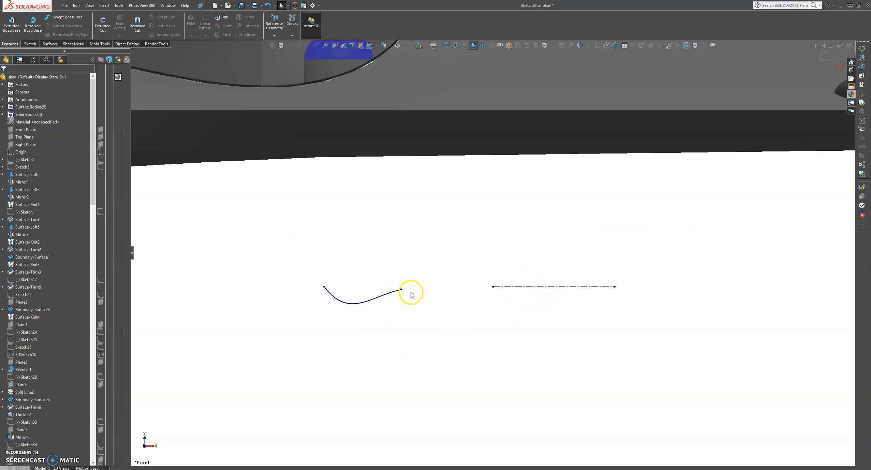
scroll(426, 296, "up", 1)
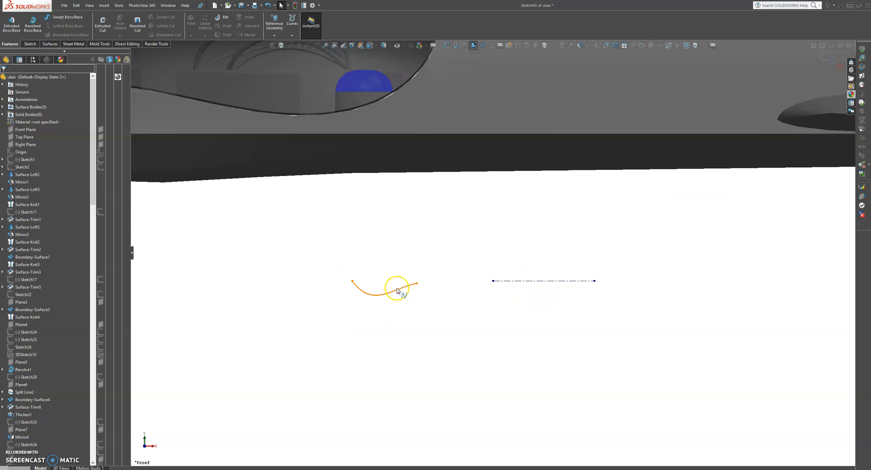
left_click(50, 44)
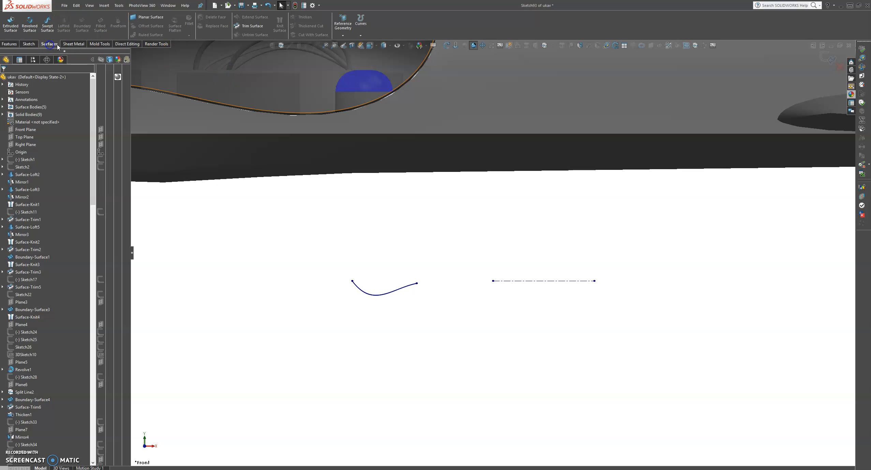
left_click(30, 47)
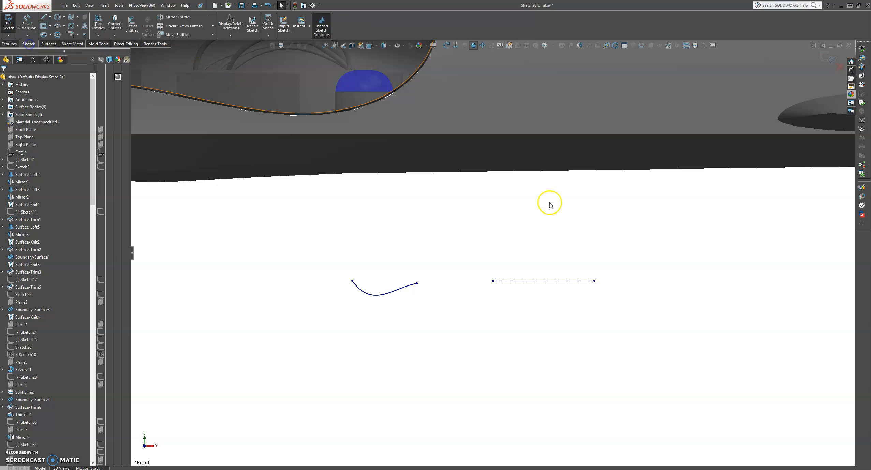
left_click(98, 21)
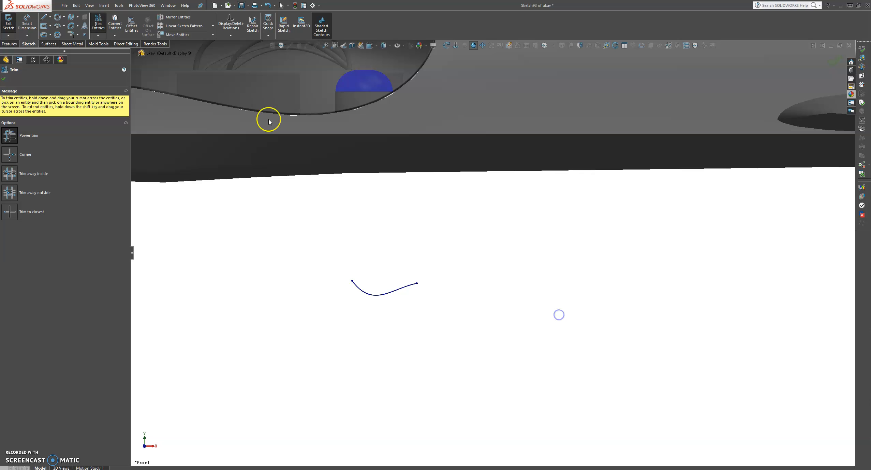
Draw a horizontal construction line about 19 mm long from the lower spline's front endpoint, ending just past its rear endpoint
left_click(44, 17)
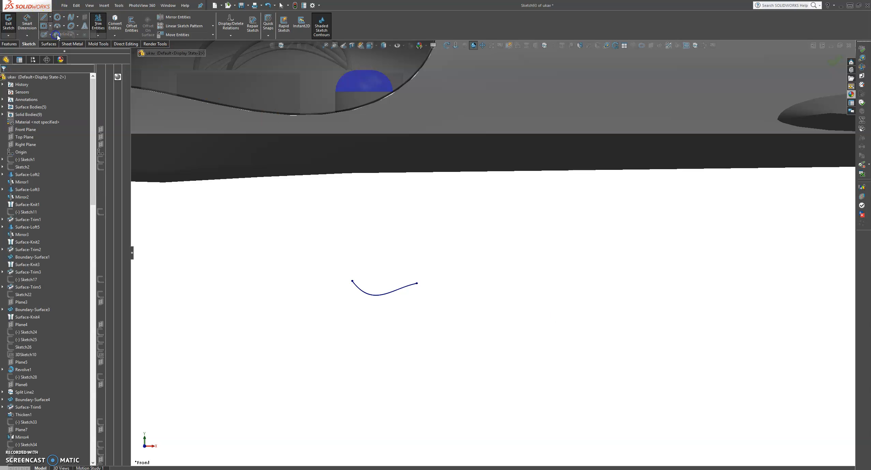
left_click(353, 281)
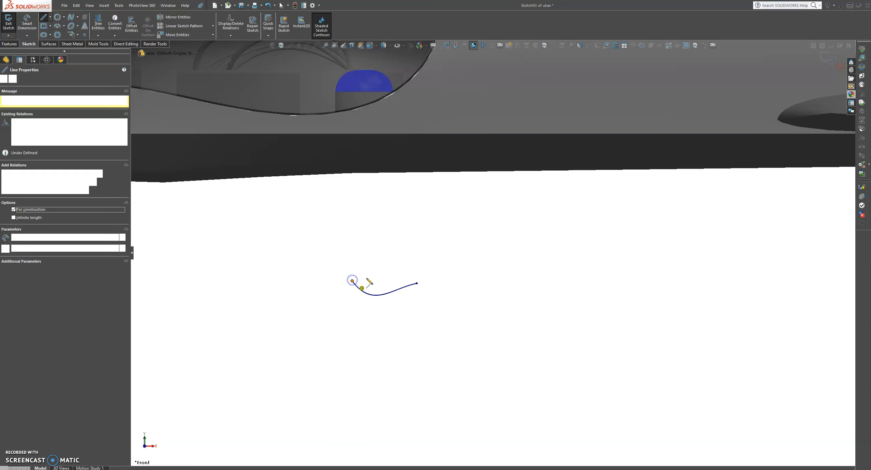
left_click(420, 281)
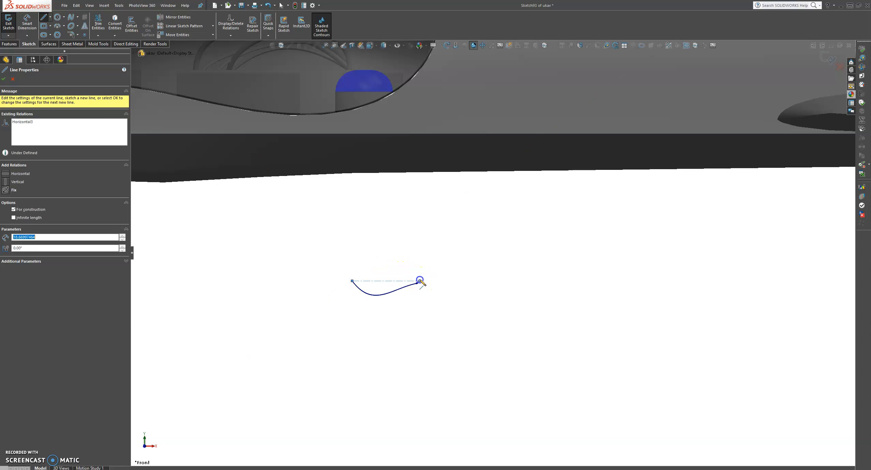
key("Escape")
key("Escape")
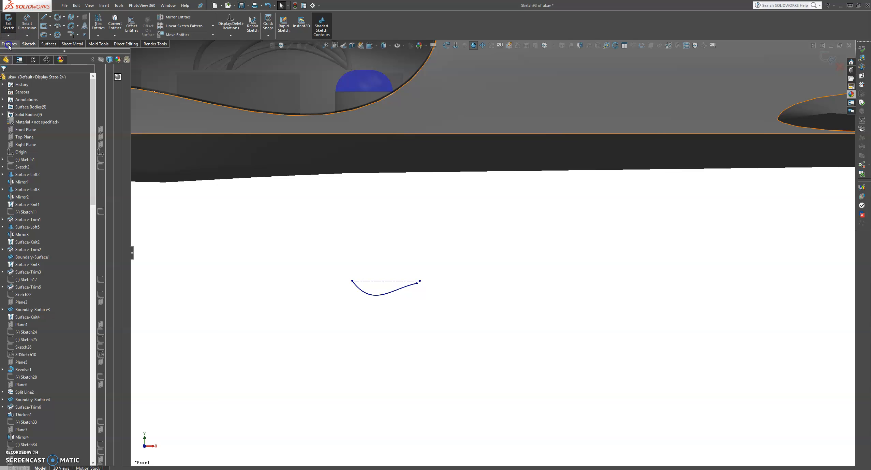
Try to revolve the lower spline 360° as a 10 mm thin feature about the construction line directly above it
left_click(9, 44)
left_click(33, 25)
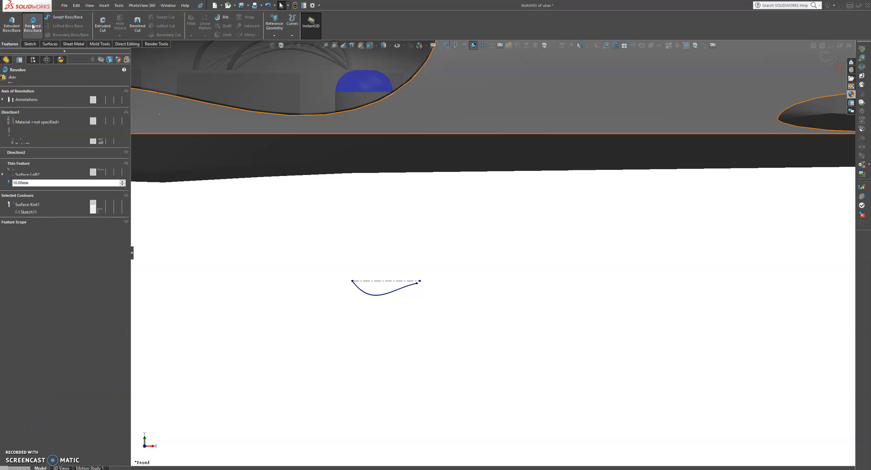
left_click(382, 284)
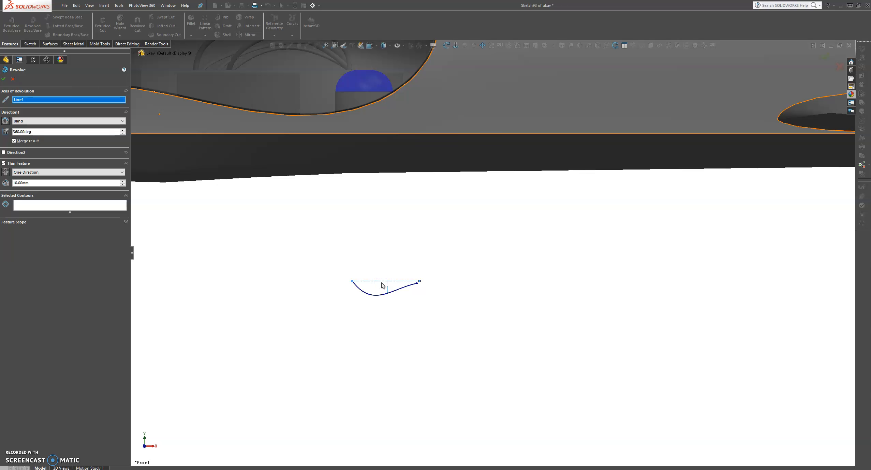
left_click(72, 205)
left_click(381, 297)
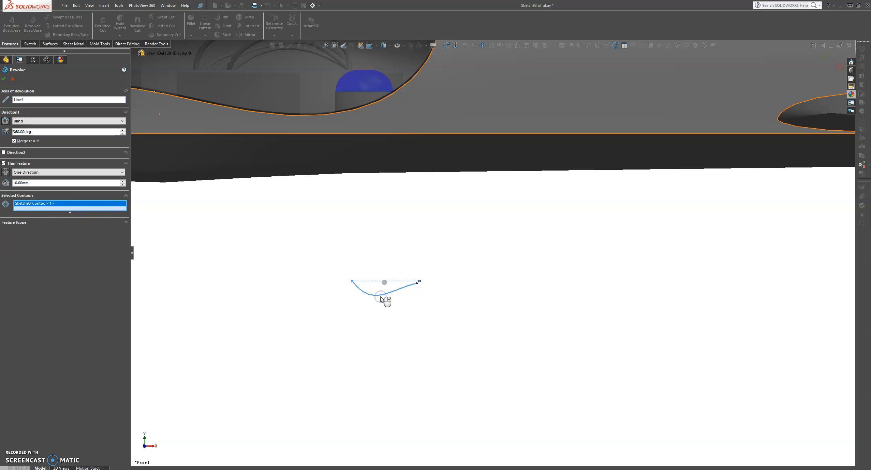
left_click_drag(385, 282, 405, 276)
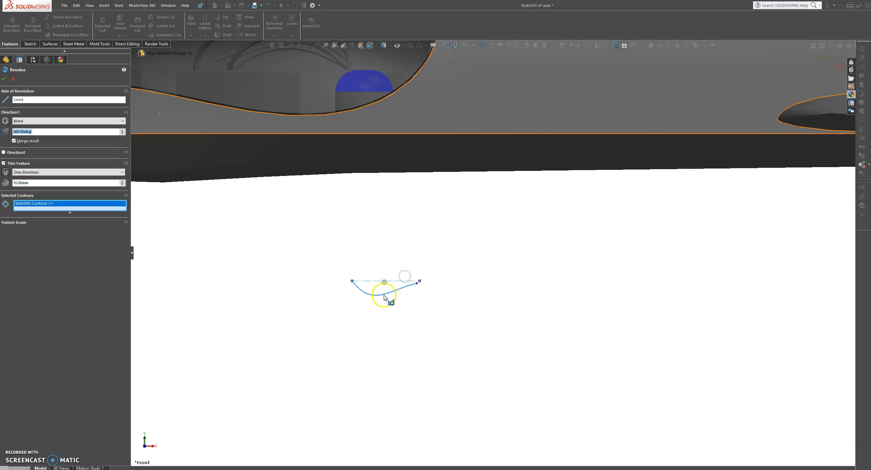
left_click(13, 79)
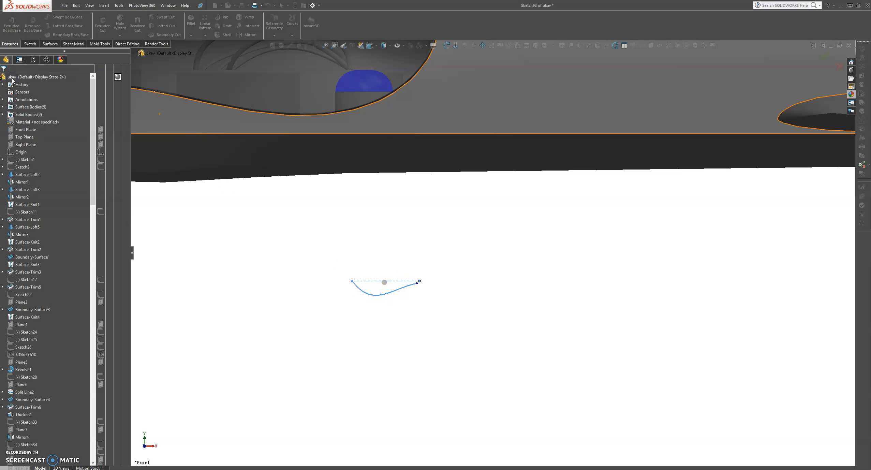
left_click(434, 233)
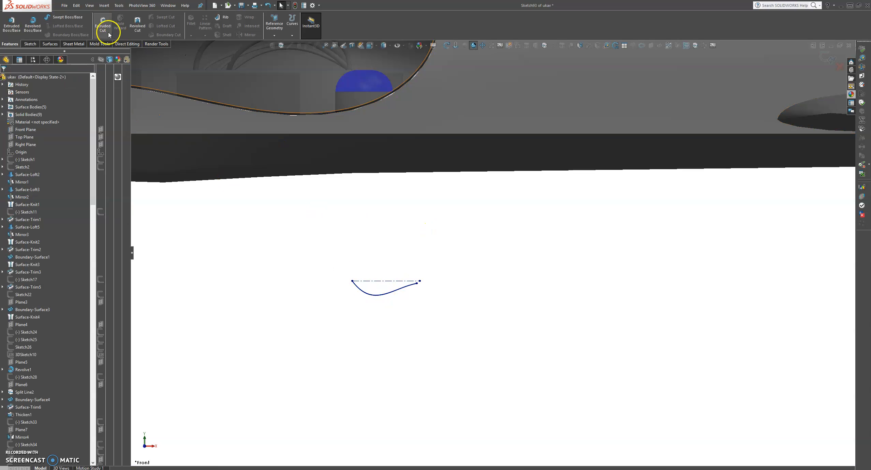
Trace a new multi-point spline over the lower antenna curve, starting at its front endpoint
left_click(29, 44)
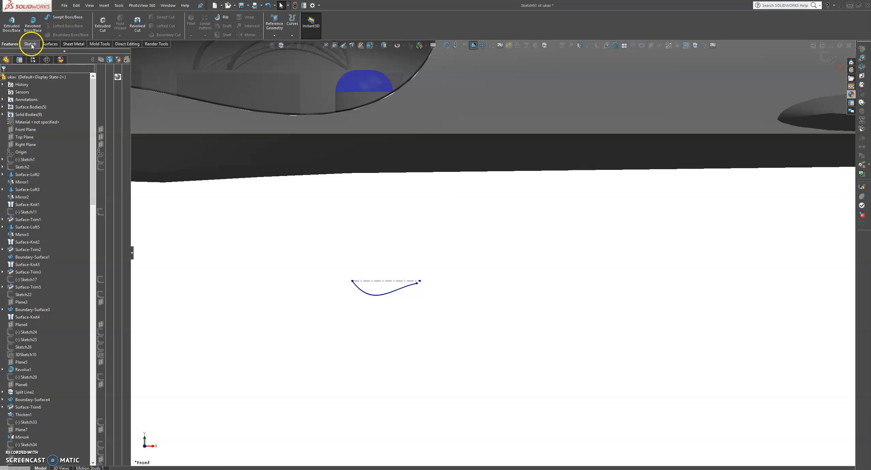
left_click(70, 19)
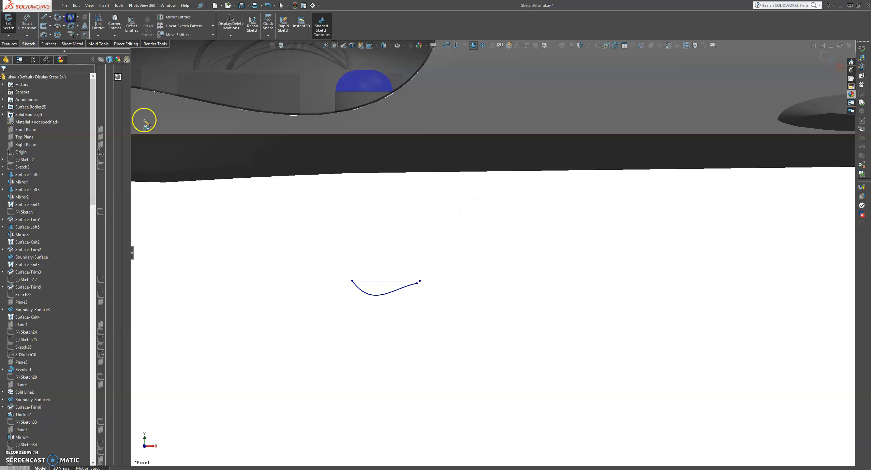
double_click(352, 280)
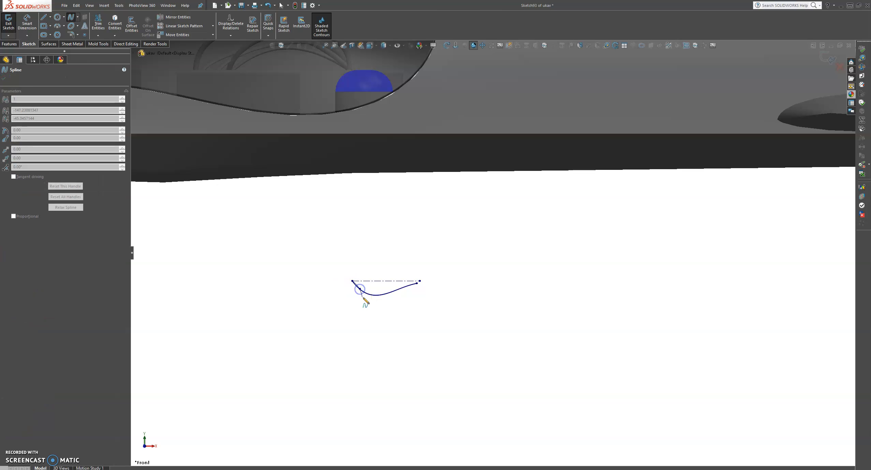
left_click(374, 295)
left_click(388, 294)
left_click(408, 289)
key("Escape")
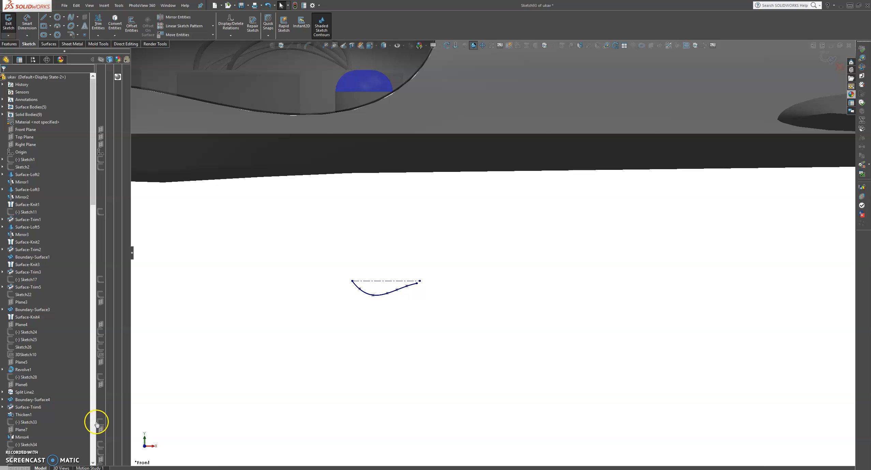
Locate the lower antenna's sketch at the end of the feature tree and exit sketch editing
left_click_drag(89, 189, 105, 426)
scroll(68, 427, "down", 3)
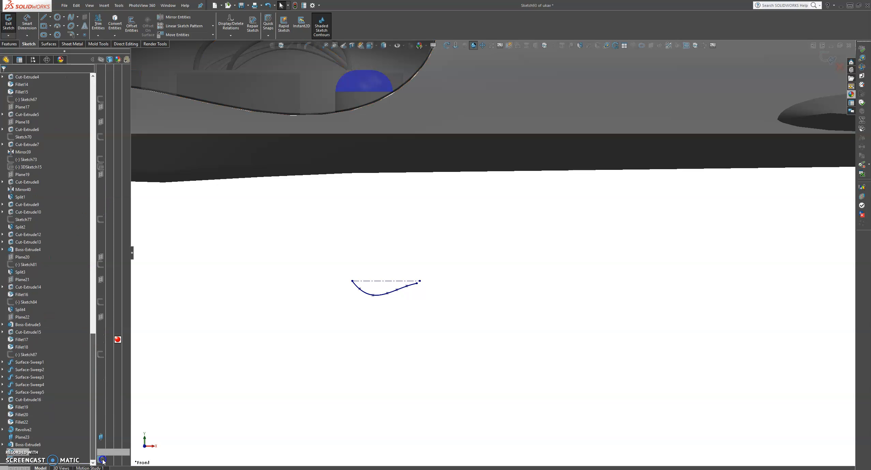
left_click(30, 460)
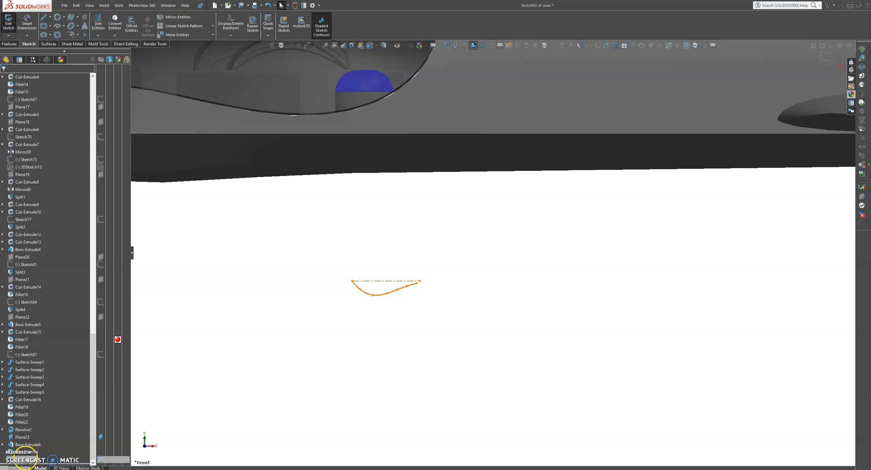
left_click(26, 453)
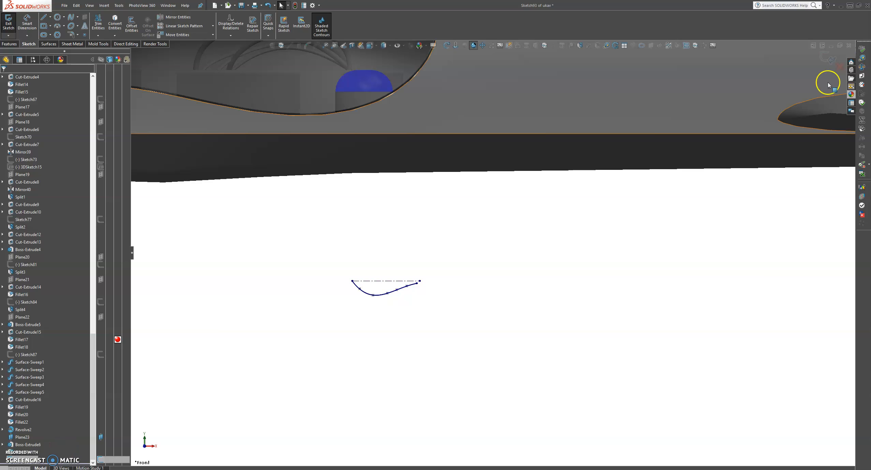
left_click(827, 58)
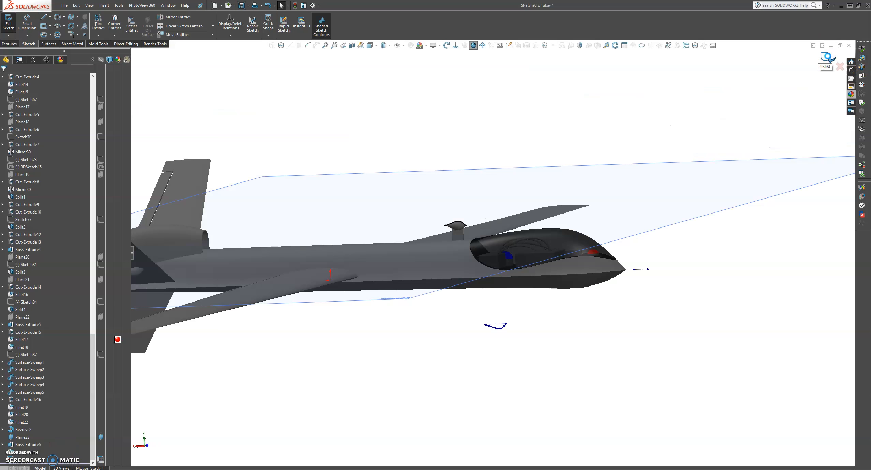
left_click(828, 57)
left_click(485, 359)
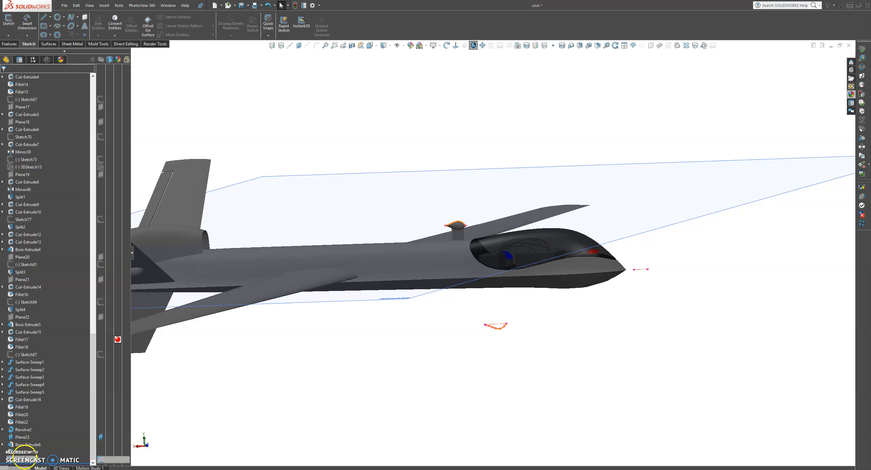
Try to revolve the existing lower antenna sketch 360° about its construction line, using the lower spline as the contour
left_click(26, 460)
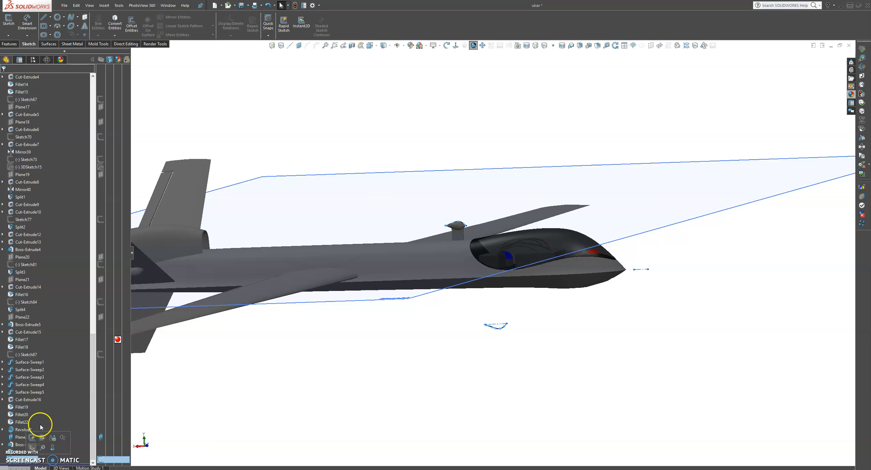
left_click(10, 43)
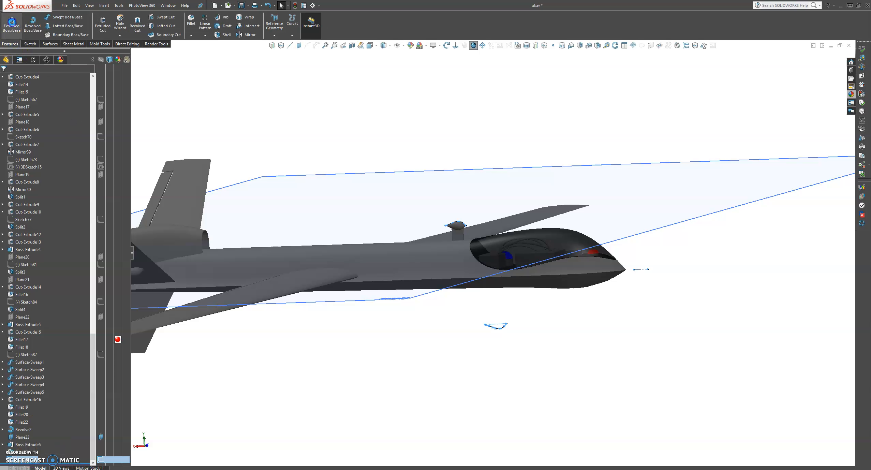
left_click(12, 22)
left_click(15, 75)
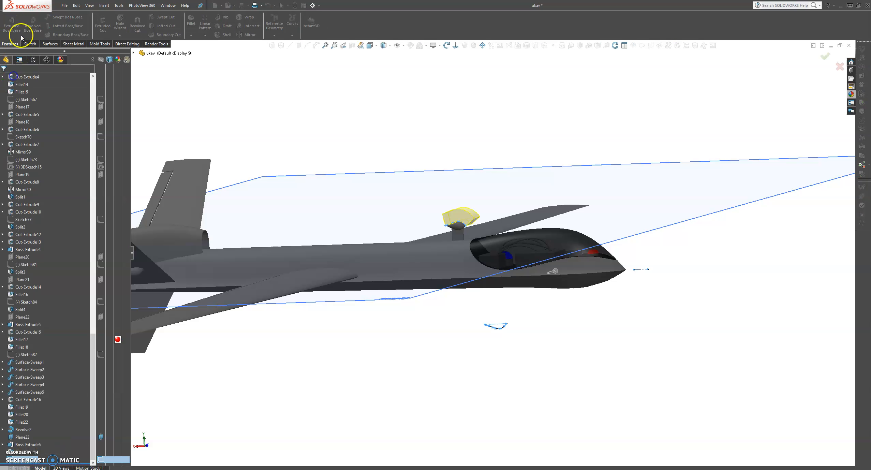
left_click(38, 17)
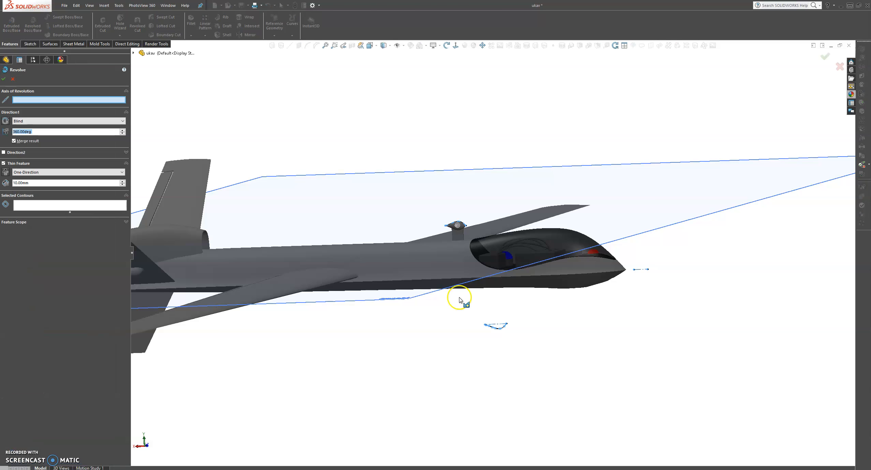
scroll(521, 330, "down", 4)
scroll(476, 289, "down", 2)
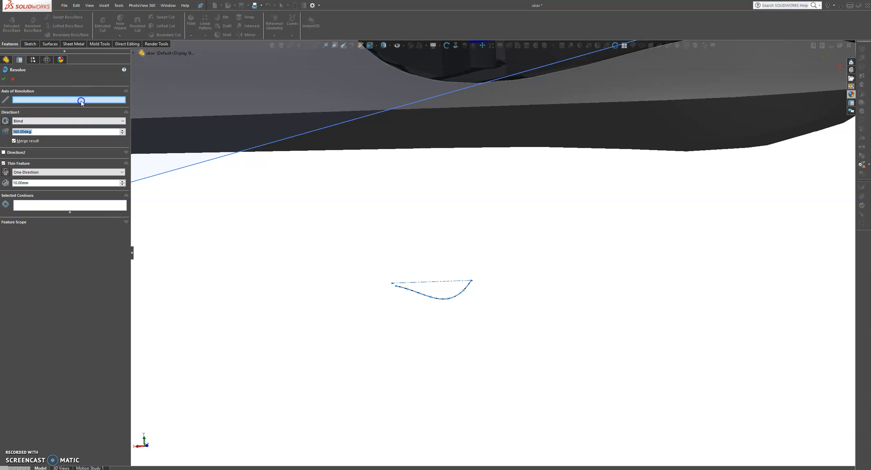
left_click(431, 283)
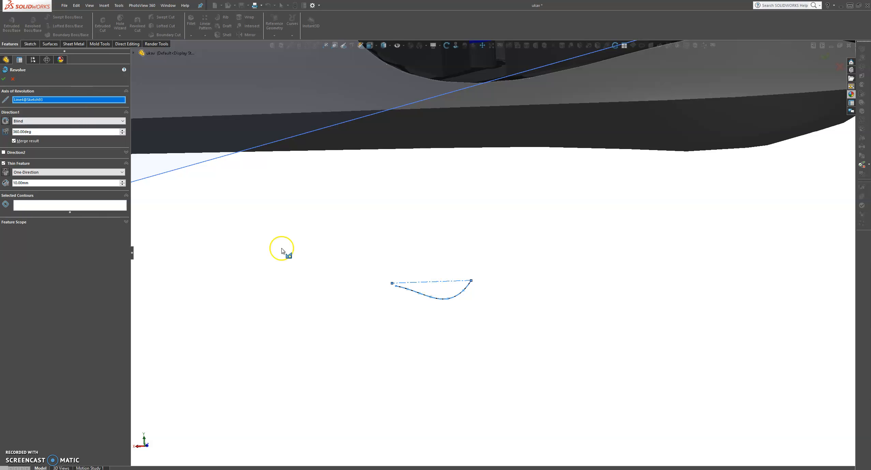
left_click(105, 204)
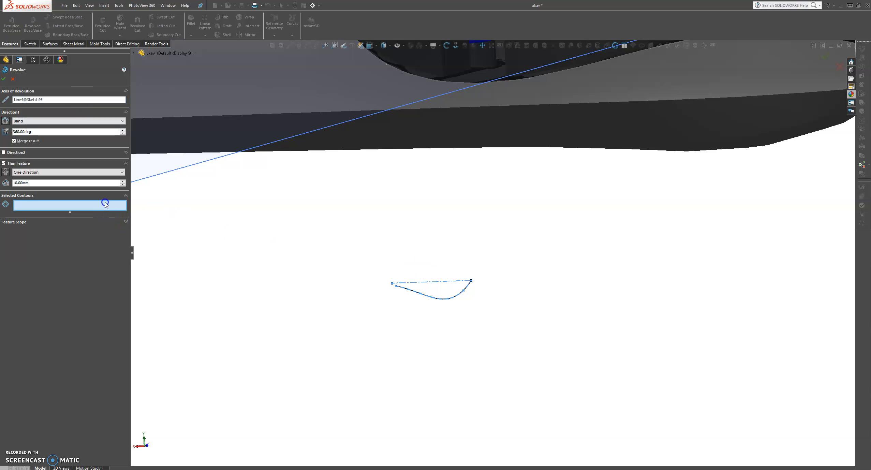
left_click(431, 299)
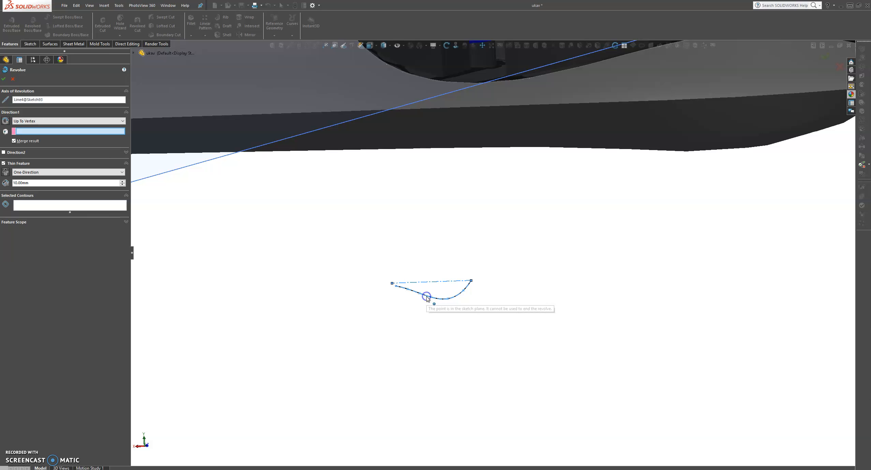
left_click(13, 79)
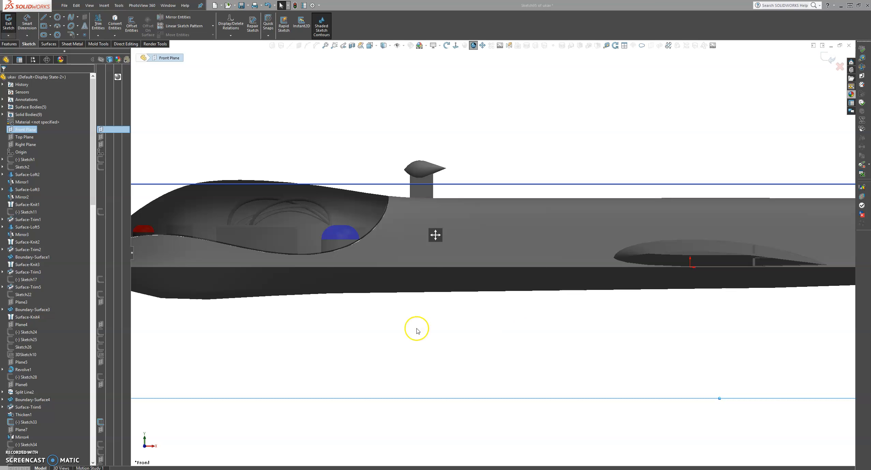
On the Front Plane, sketch a U-shaped construction outline about 22 mm wide hanging from the fuselage underside below the cockpit
scroll(321, 328, "down", 1)
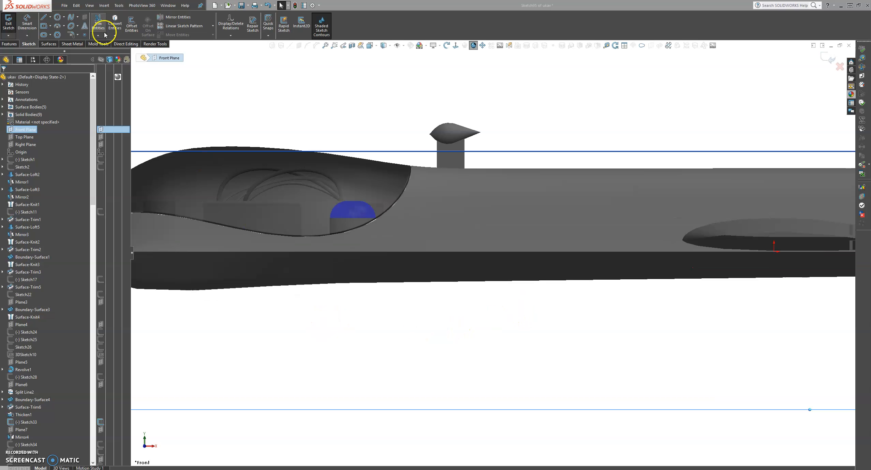
left_click(70, 18)
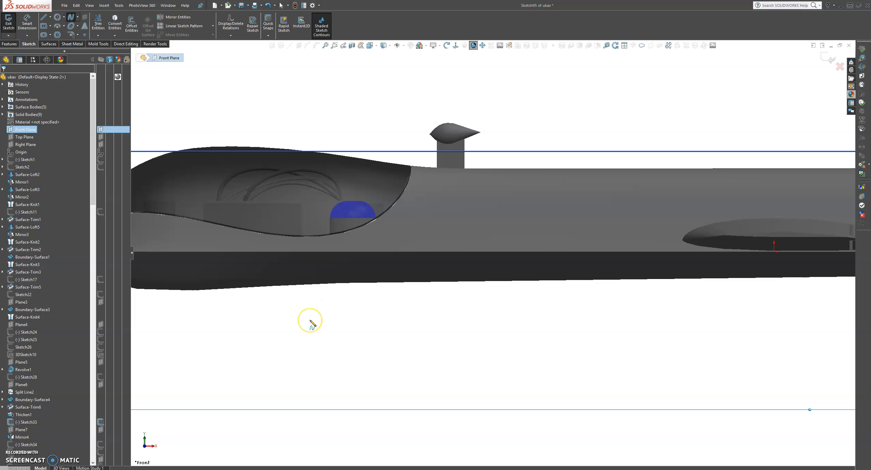
left_click(50, 17)
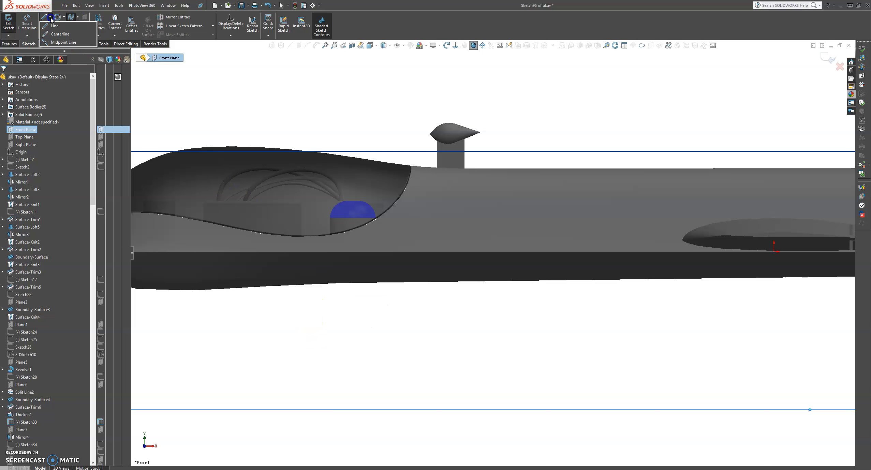
left_click(59, 34)
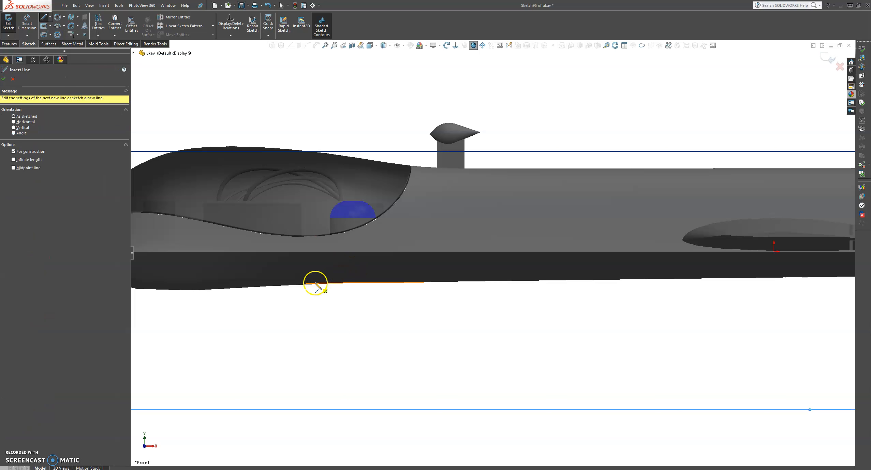
left_click(313, 283)
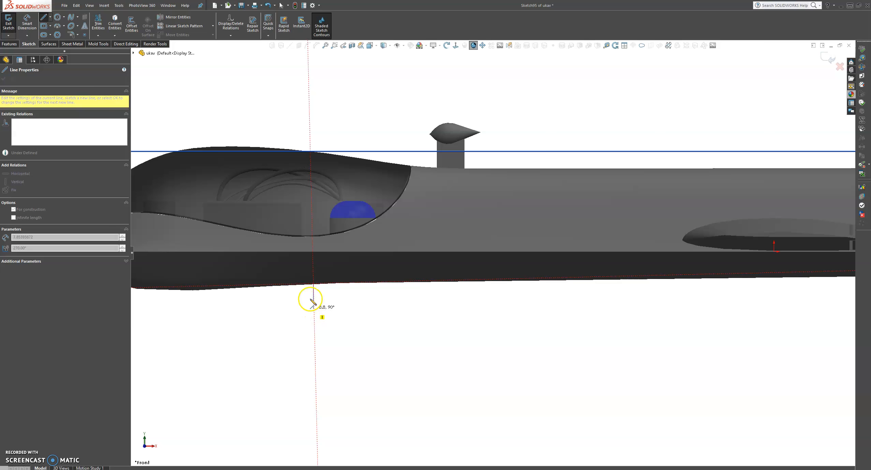
left_click(258, 308)
left_click(322, 308)
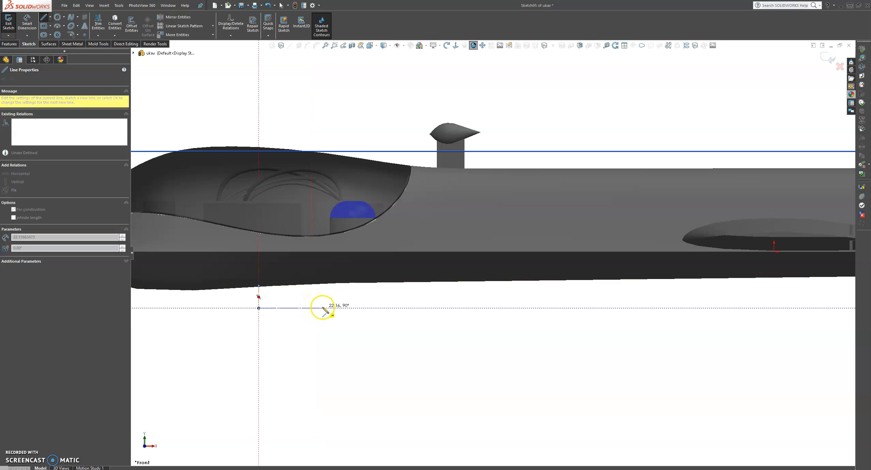
left_click(323, 284)
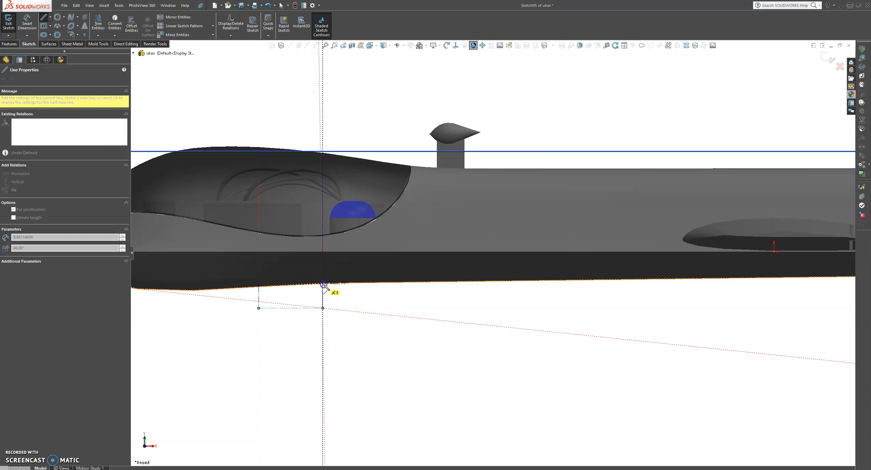
key("Escape")
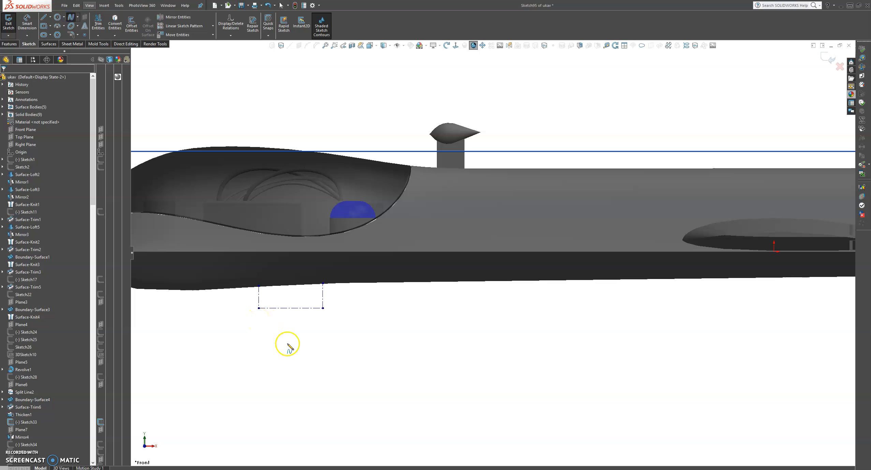
Draw an arched multi-point spline just below the construction outline, extending rearward past its rear edge
left_click(259, 326)
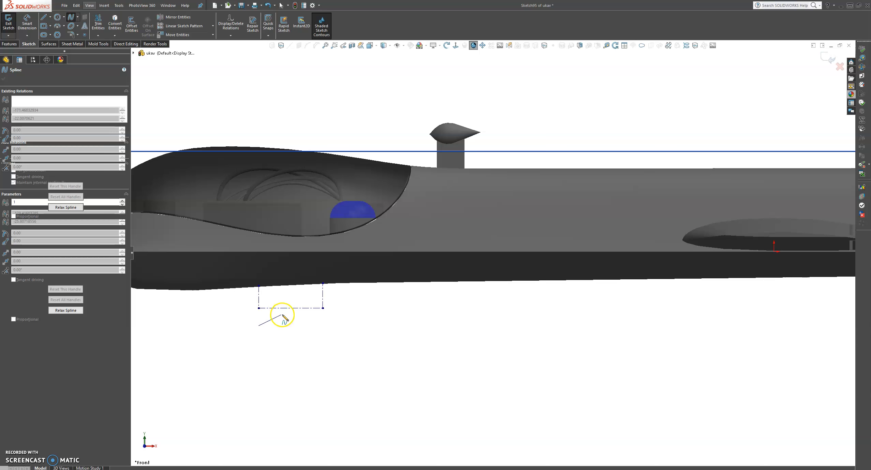
left_click(286, 314)
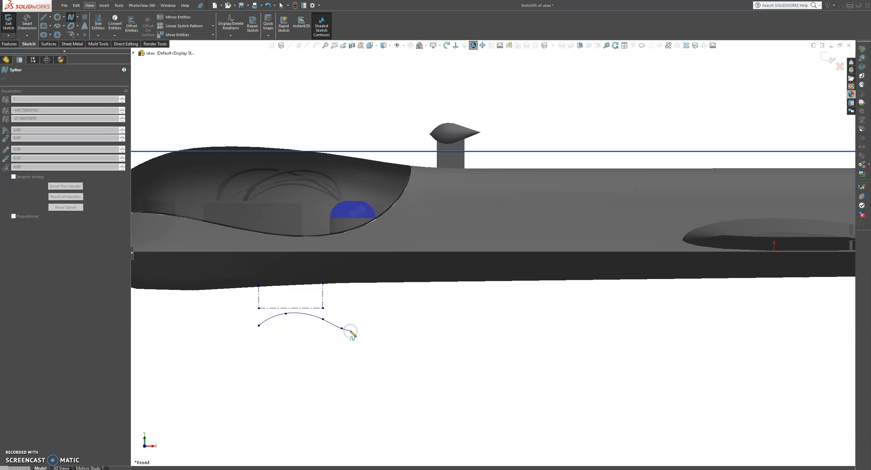
double_click(351, 330)
Adjust the spline's ends through its control polygon, moving the front endpoint farther forward and down
left_click(304, 314)
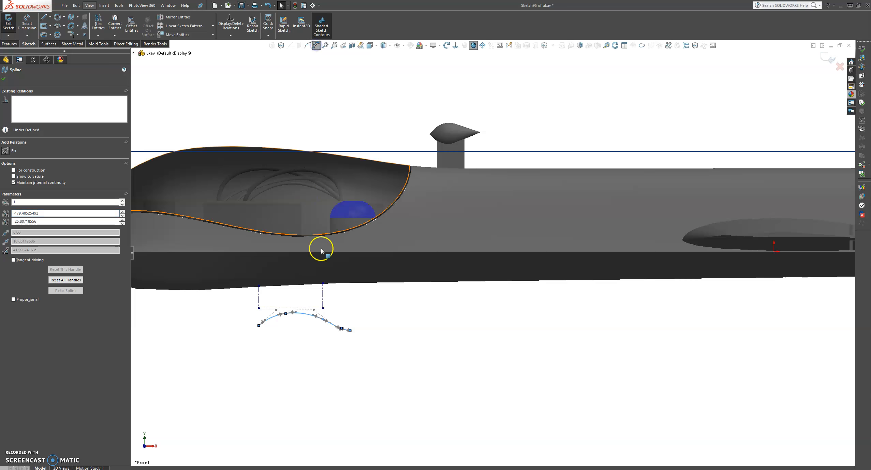
left_click(314, 310)
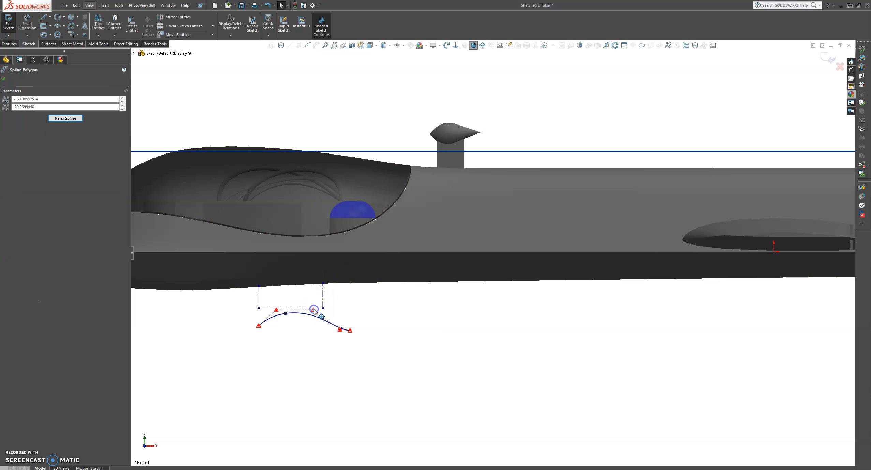
left_click_drag(256, 329, 254, 330)
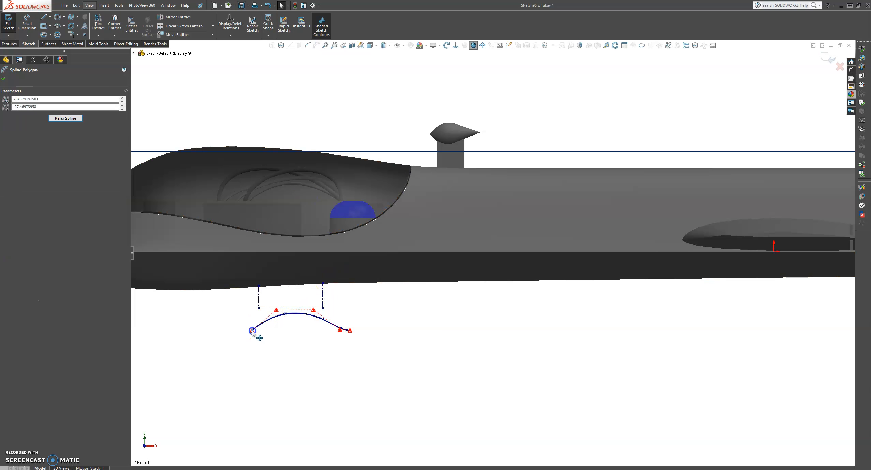
left_click(276, 310)
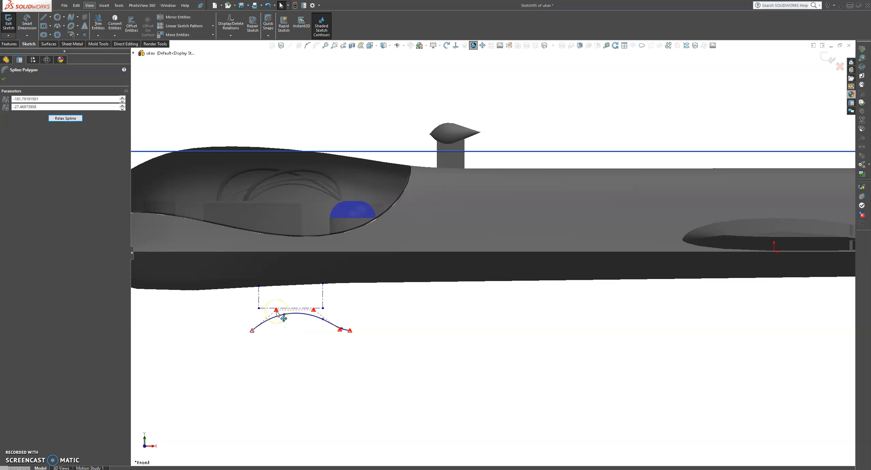
left_click_drag(352, 331, 360, 333)
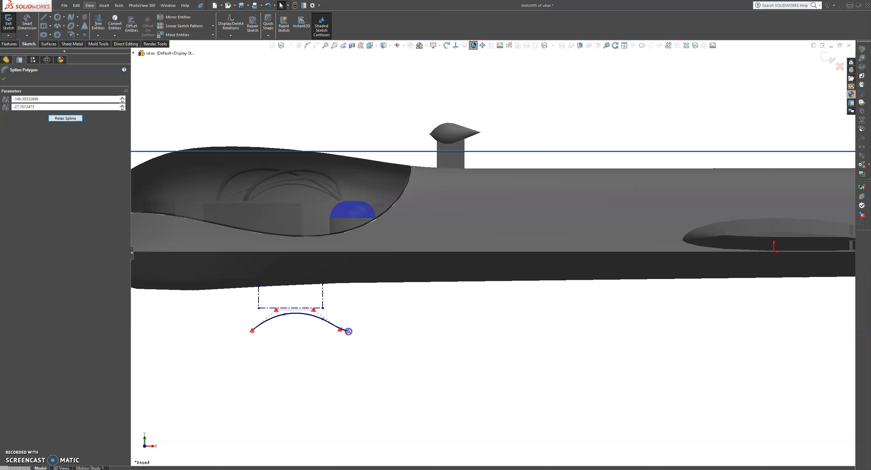
Reshape the spline into a teardrop half-profile by shifting its upper control point forward, its front endpoint inward and its rear control point upward
scroll(323, 348, "up", 2)
scroll(347, 320, "up", 2)
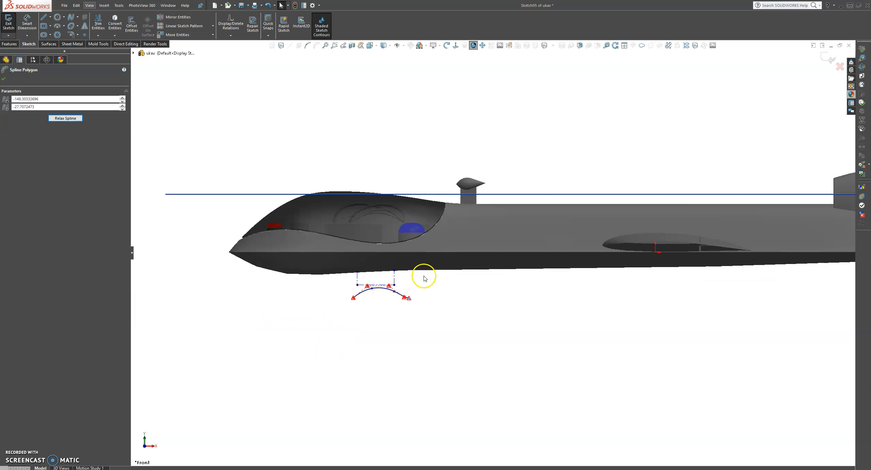
scroll(424, 278, "down", 3)
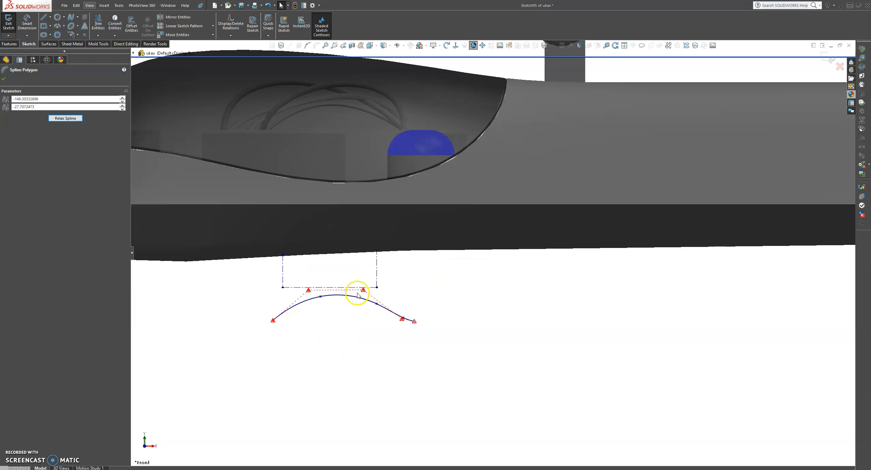
left_click_drag(360, 292, 350, 291)
left_click(273, 322)
left_click_drag(273, 322, 286, 315)
left_click_drag(414, 322, 397, 309)
scroll(396, 308, "up", 3)
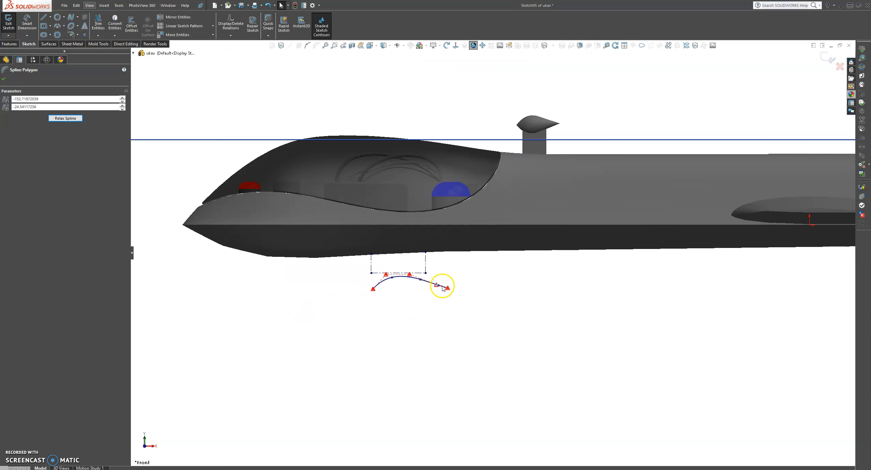
Draw a construction centerline joining the teardrop spline's front and rear endpoints
left_click(51, 17)
left_click(64, 33)
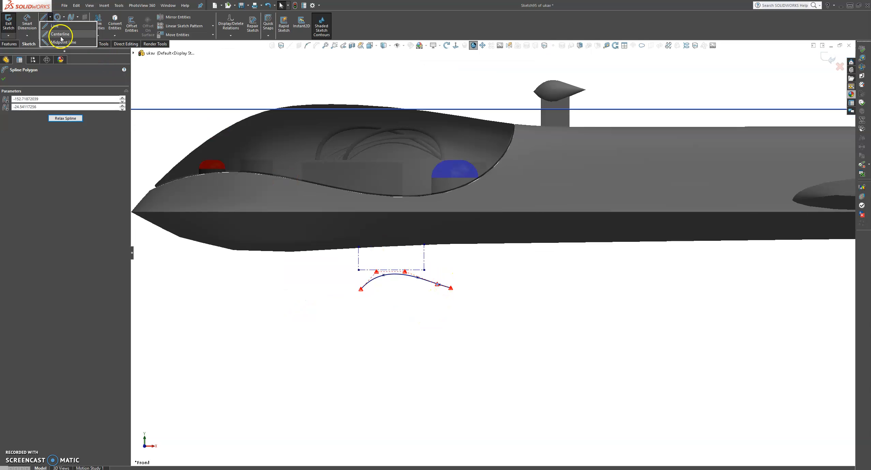
left_click(361, 290)
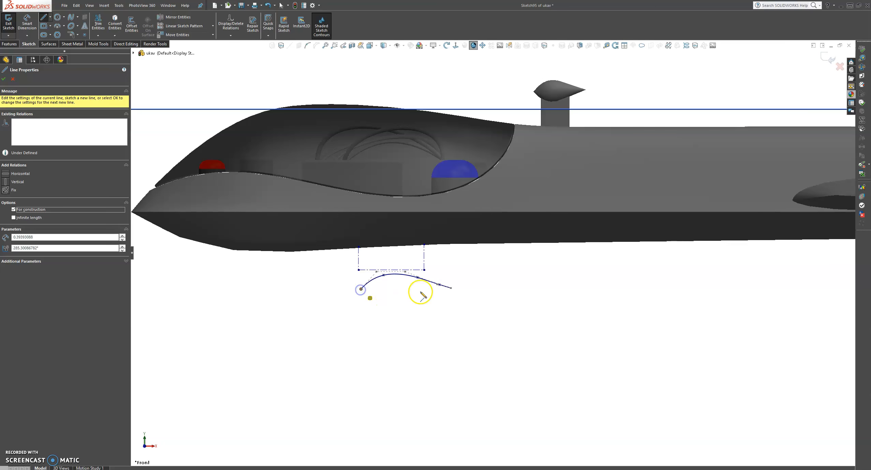
left_click(451, 289)
key("Escape")
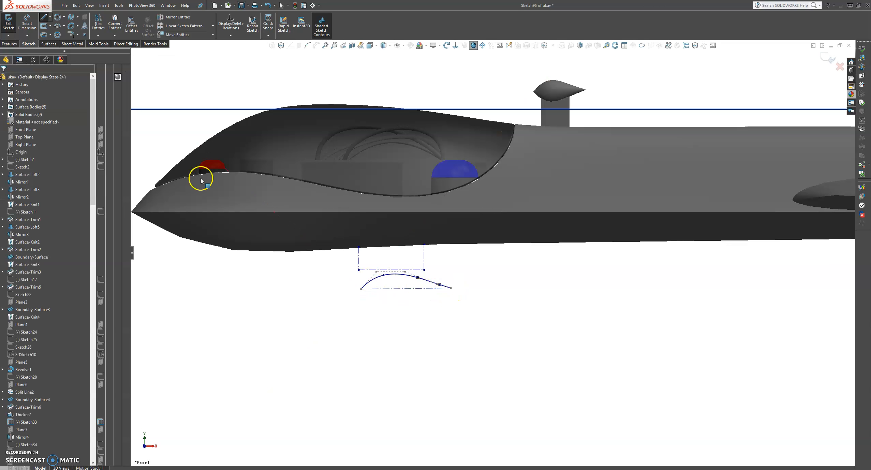
Revolve the teardrop spline 360° about the centerline joining its endpoints, with merge result on and no thin feature
left_click(9, 44)
left_click(33, 25)
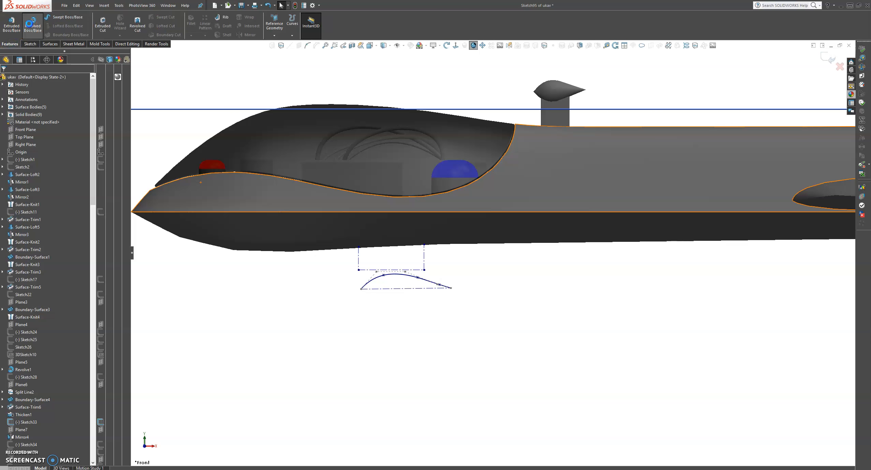
left_click(452, 245)
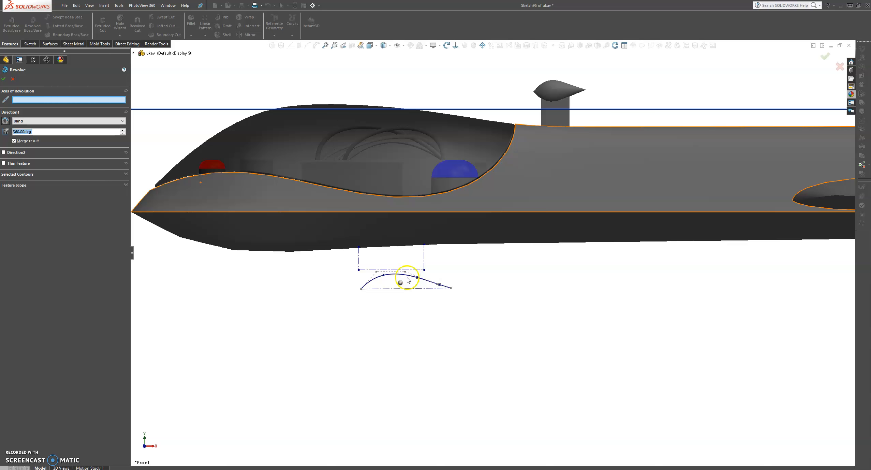
left_click(384, 290)
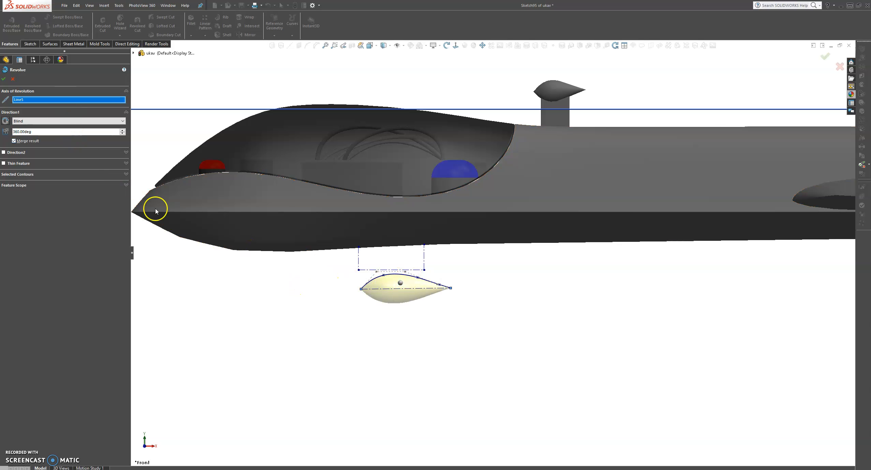
left_click(4, 79)
left_click(634, 294)
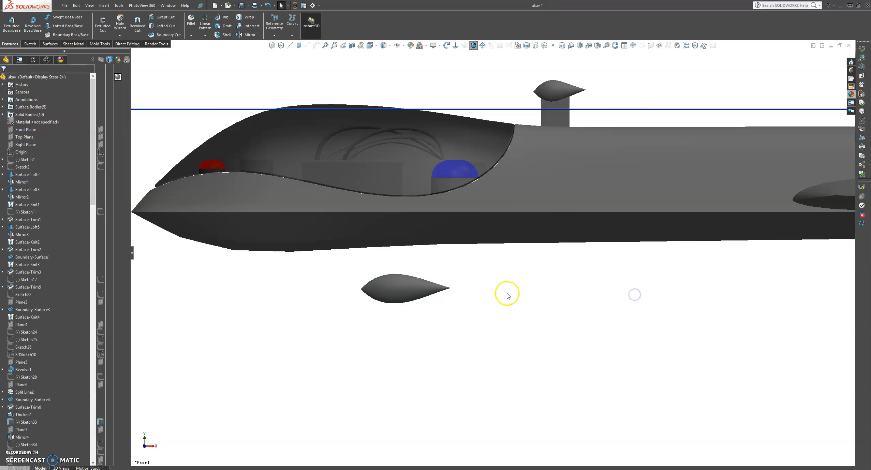
scroll(508, 296, "up", 5)
middle_click_drag(498, 288, 517, 285)
scroll(500, 278, "down", 5)
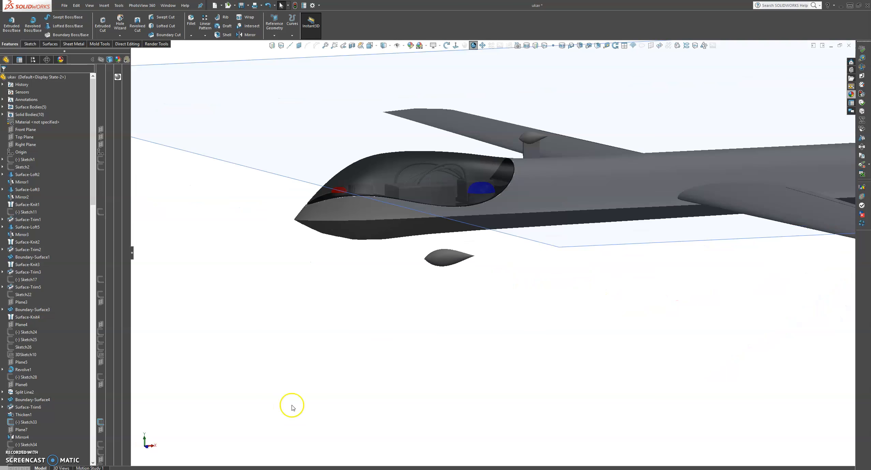